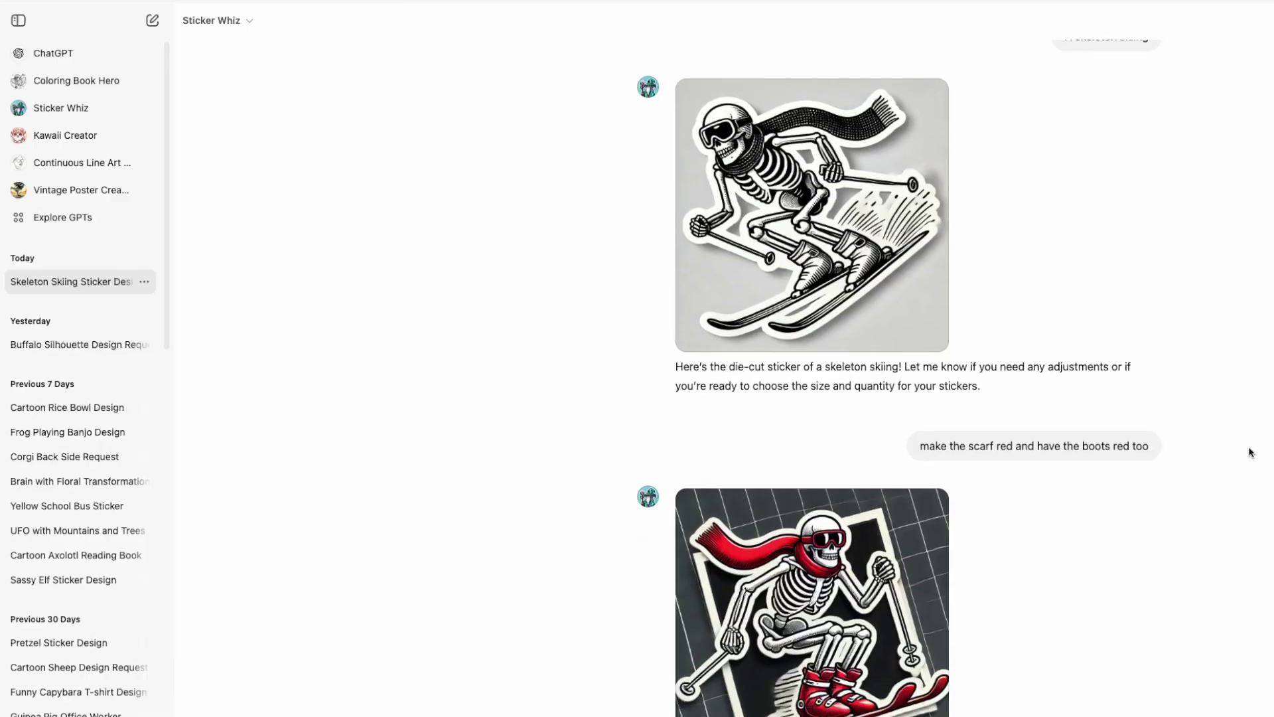
{"action": "scroll", "coordinate": [1227, 468], "scroll_direction": "down", "scroll_amount": 5}
{"action": "scroll", "coordinate": [1227, 469], "scroll_direction": "down", "scroll_amount": 6}
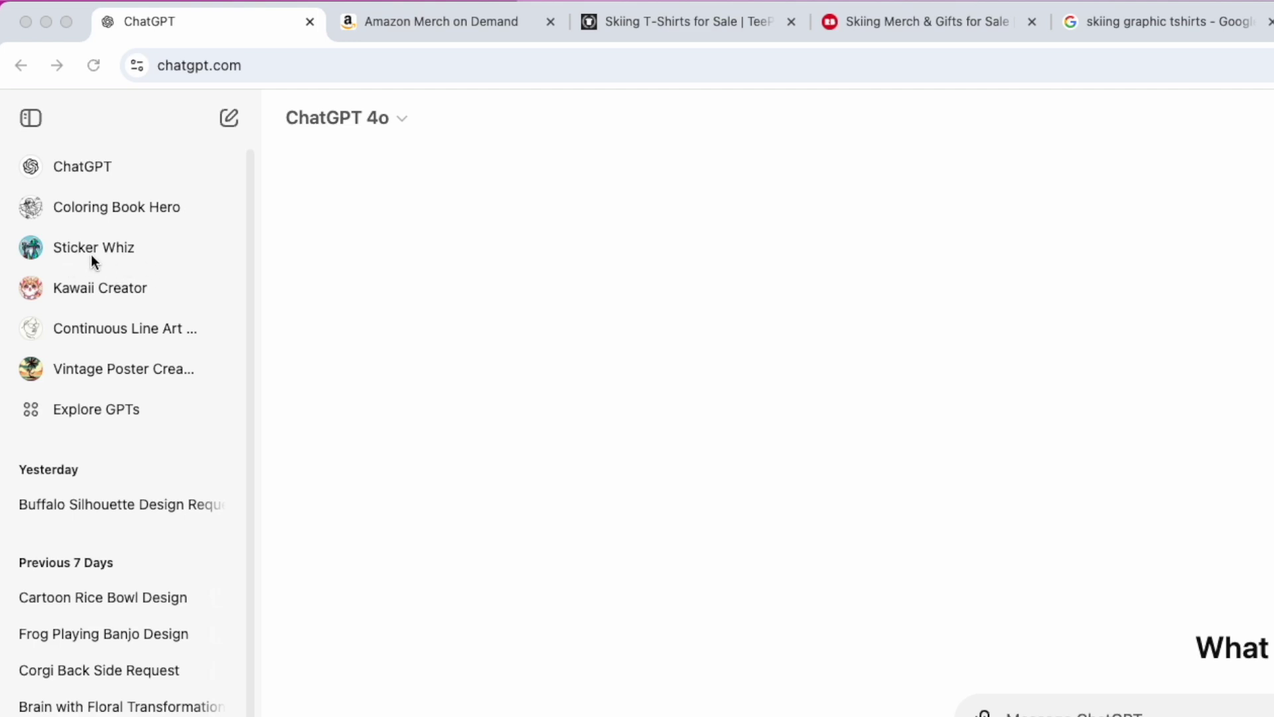
- Open the GPT directory and search it for "sticker whiz"
{"action": "left_click", "coordinate": [111, 410]}
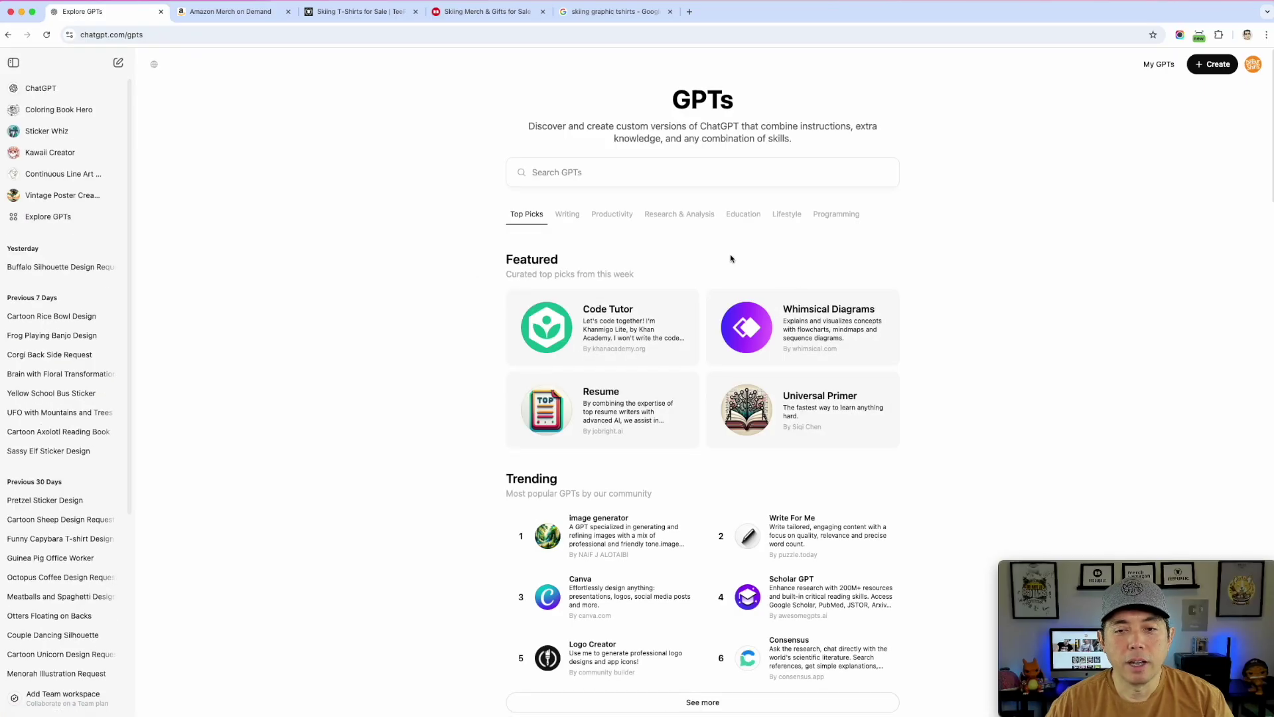
{"action": "left_click", "coordinate": [587, 174]}
{"action": "type", "text": "sticker q"}
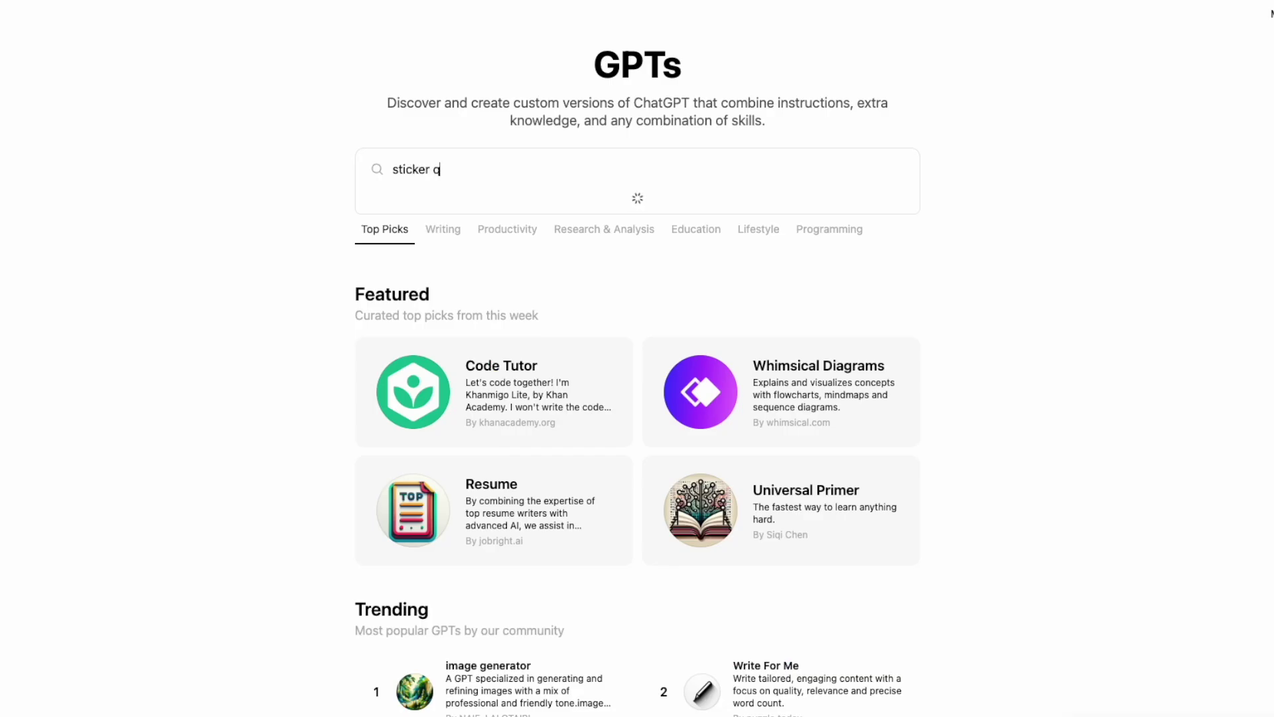
{"action": "type", "text": "hi"}
{"action": "key", "text": "BackSpace"}
{"action": "key", "text": "BackSpace"}
{"action": "key", "text": "BackSpace"}
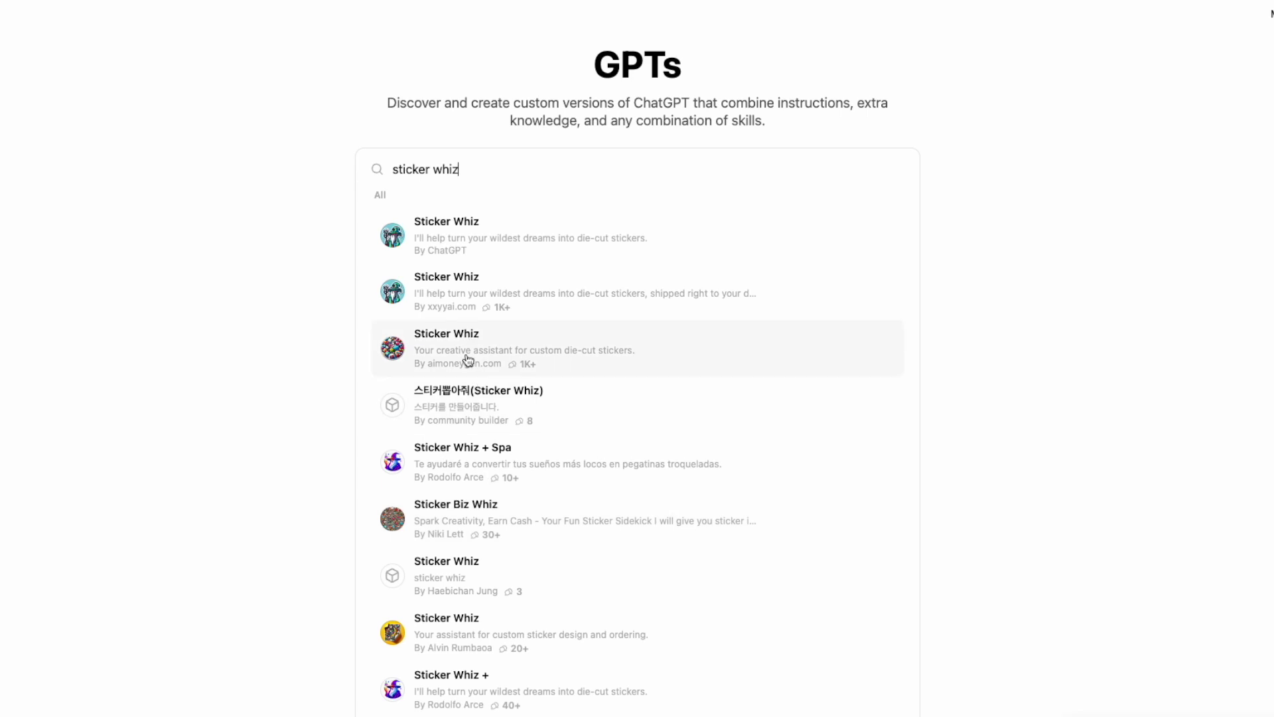
- Check the details and options of the Sticker Whiz GPT made by ChatGPT, and open a new chat with it
{"action": "left_click", "coordinate": [430, 240]}
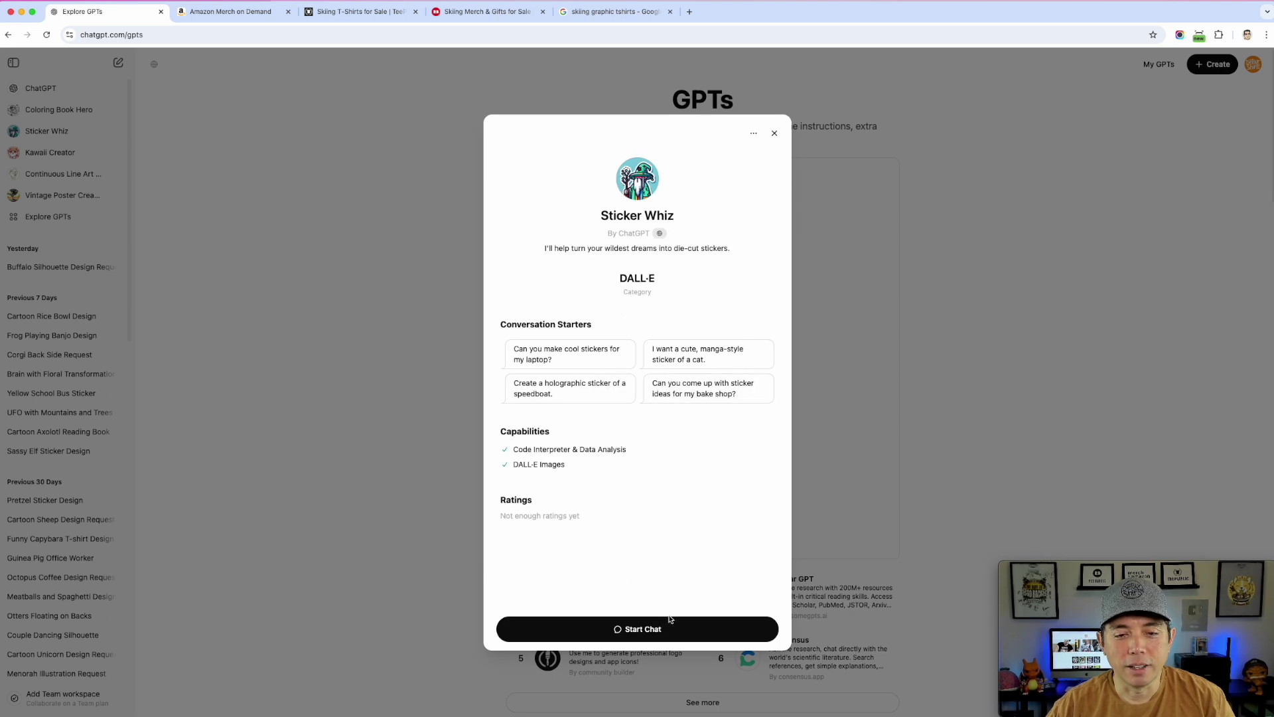
{"action": "left_click", "coordinate": [754, 133]}
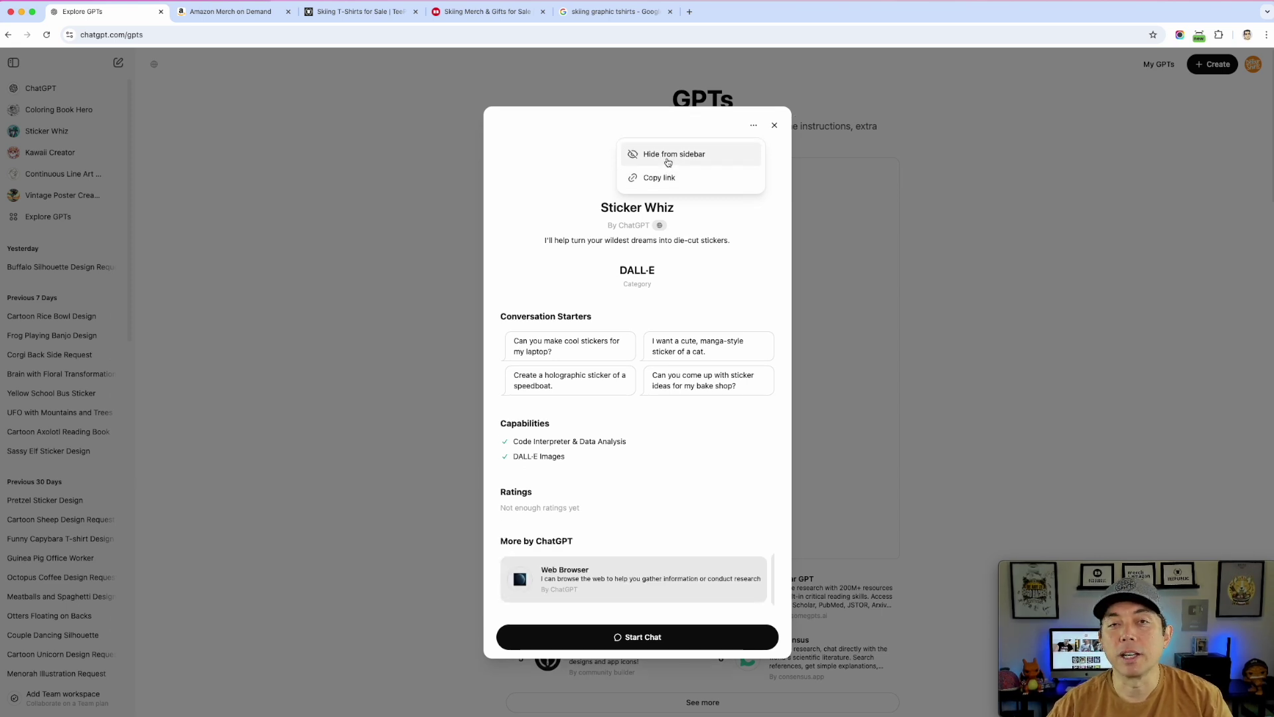
{"action": "left_click", "coordinate": [775, 125]}
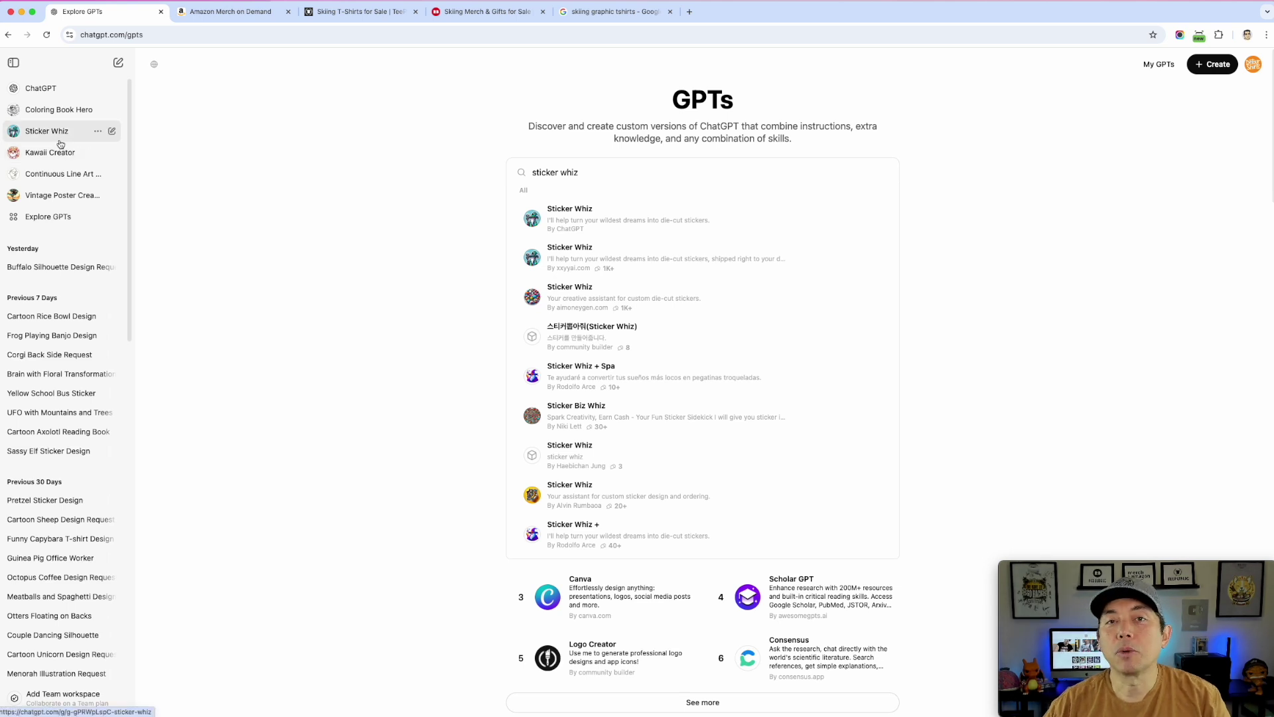
{"action": "left_click", "coordinate": [410, 214]}
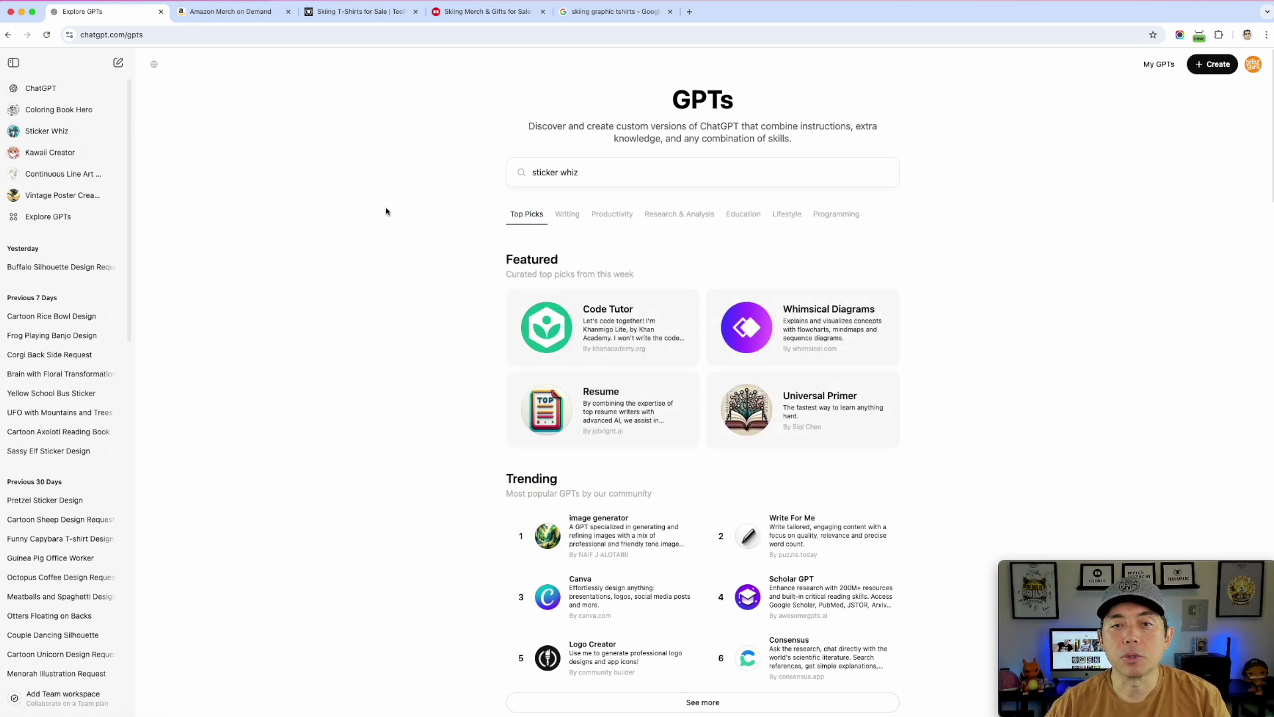
{"action": "left_click", "coordinate": [65, 132]}
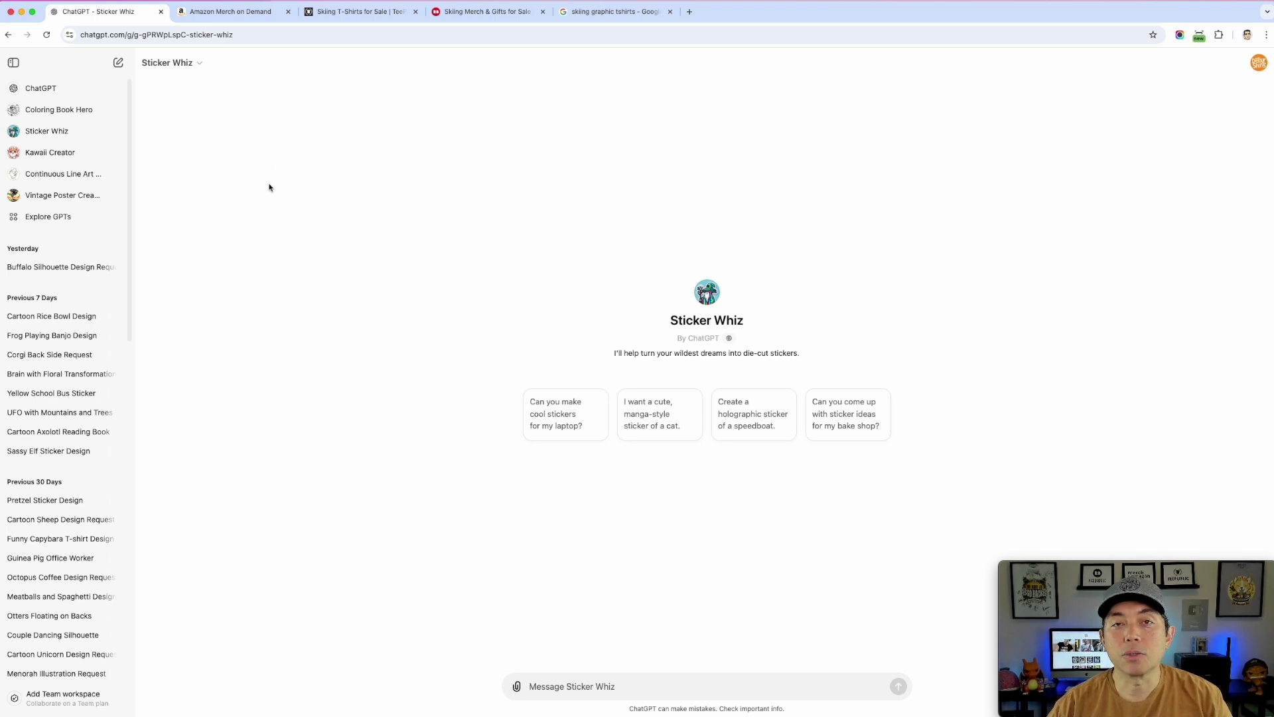
- Switch to Amazon Merch on Demand and examine the PrettyMerch Trend Finder results for skiing T-shirts
{"action": "left_click", "coordinate": [244, 12]}
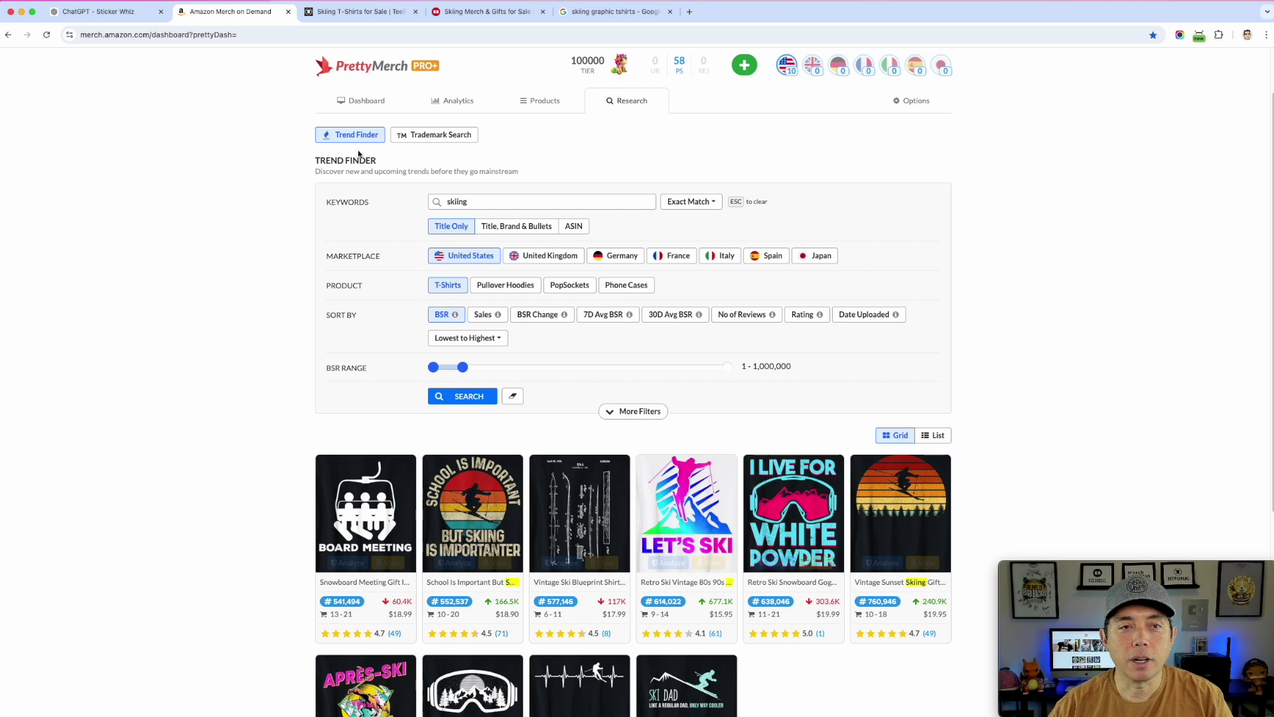
{"action": "scroll", "coordinate": [425, 93], "scroll_direction": "up", "scroll_amount": 2}
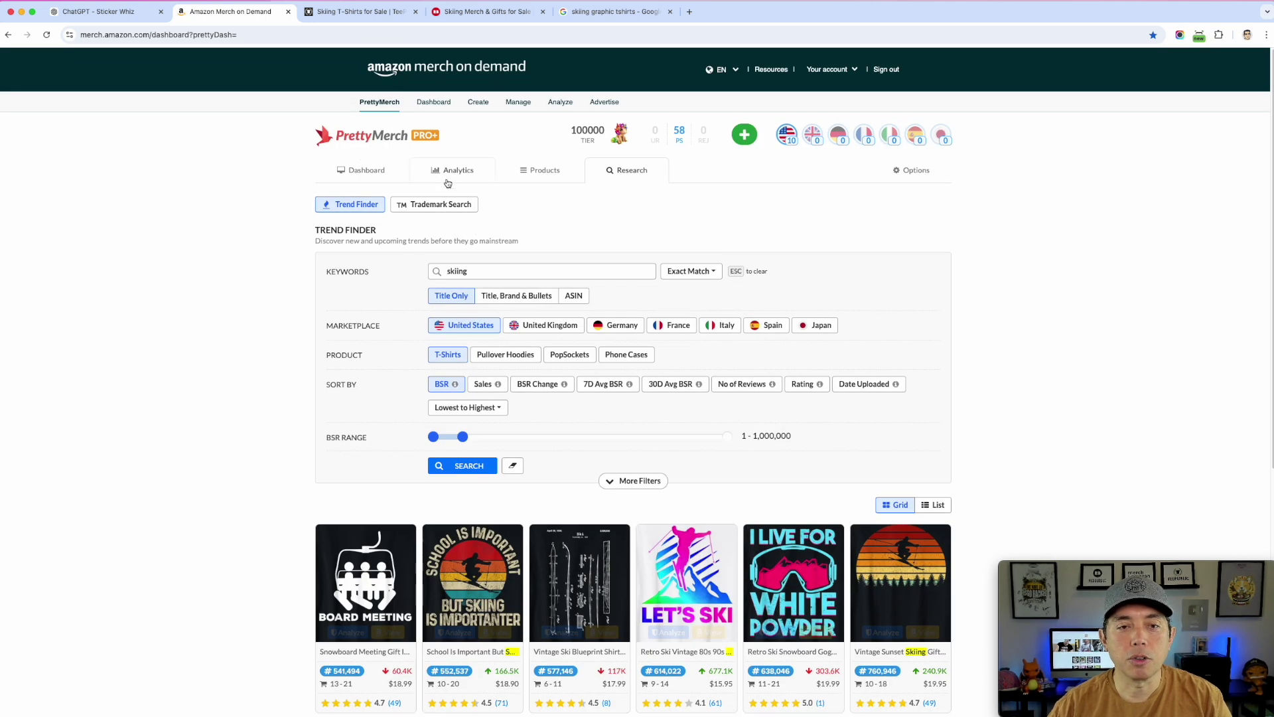
{"action": "scroll", "coordinate": [442, 227], "scroll_direction": "down", "scroll_amount": 1}
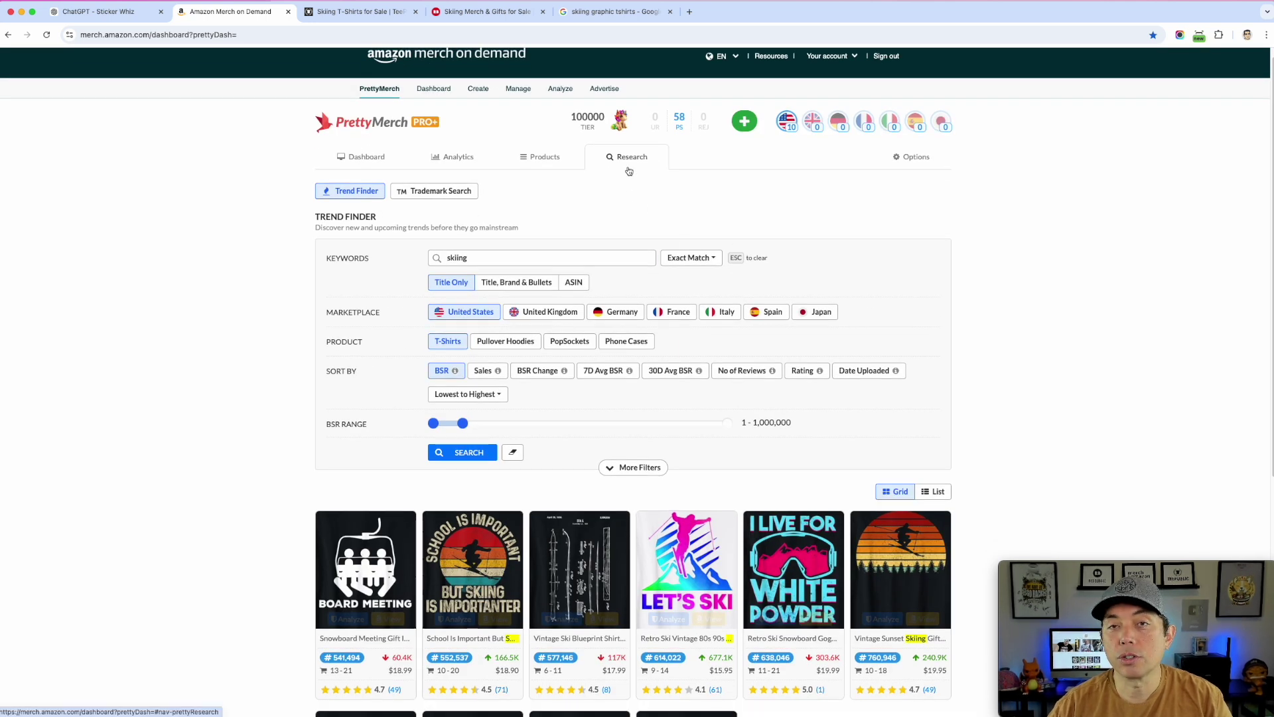
{"action": "scroll", "coordinate": [614, 291], "scroll_direction": "down", "scroll_amount": 2}
{"action": "scroll", "coordinate": [614, 290], "scroll_direction": "down", "scroll_amount": 2}
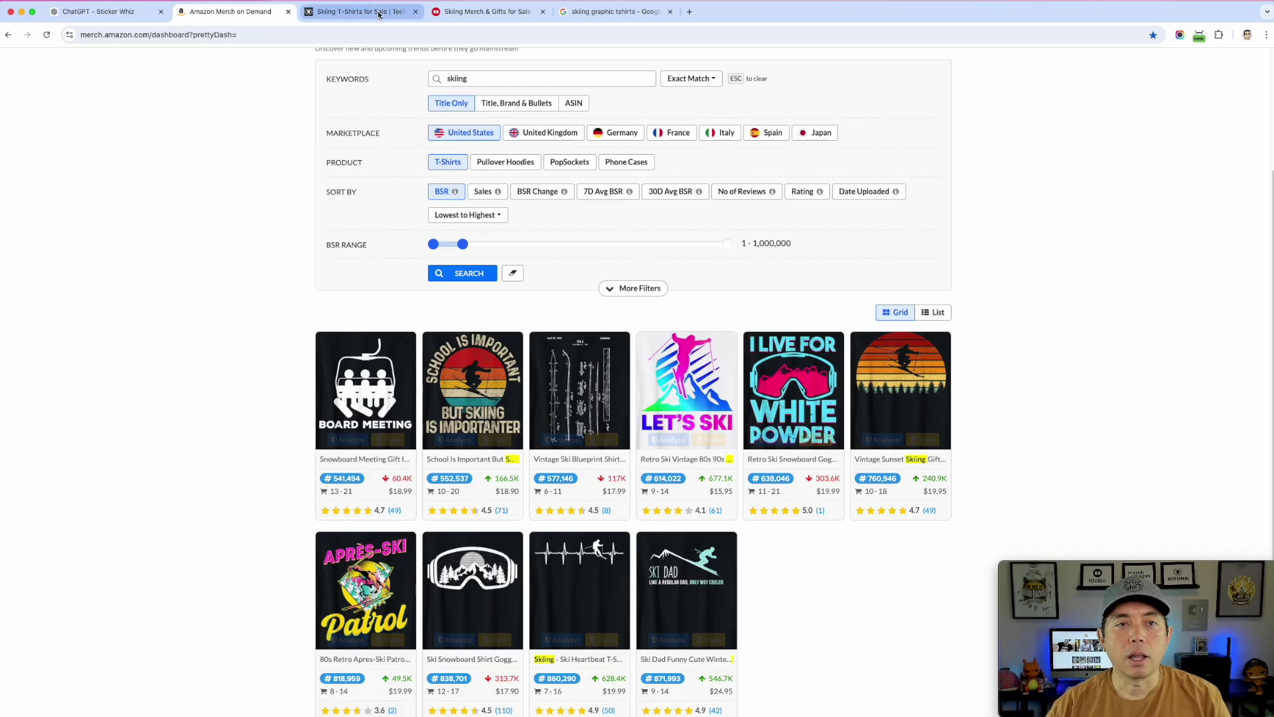
- Switch to TeePublic and browse the popular skiing T-shirts for design ideas
{"action": "left_click", "coordinate": [378, 14]}
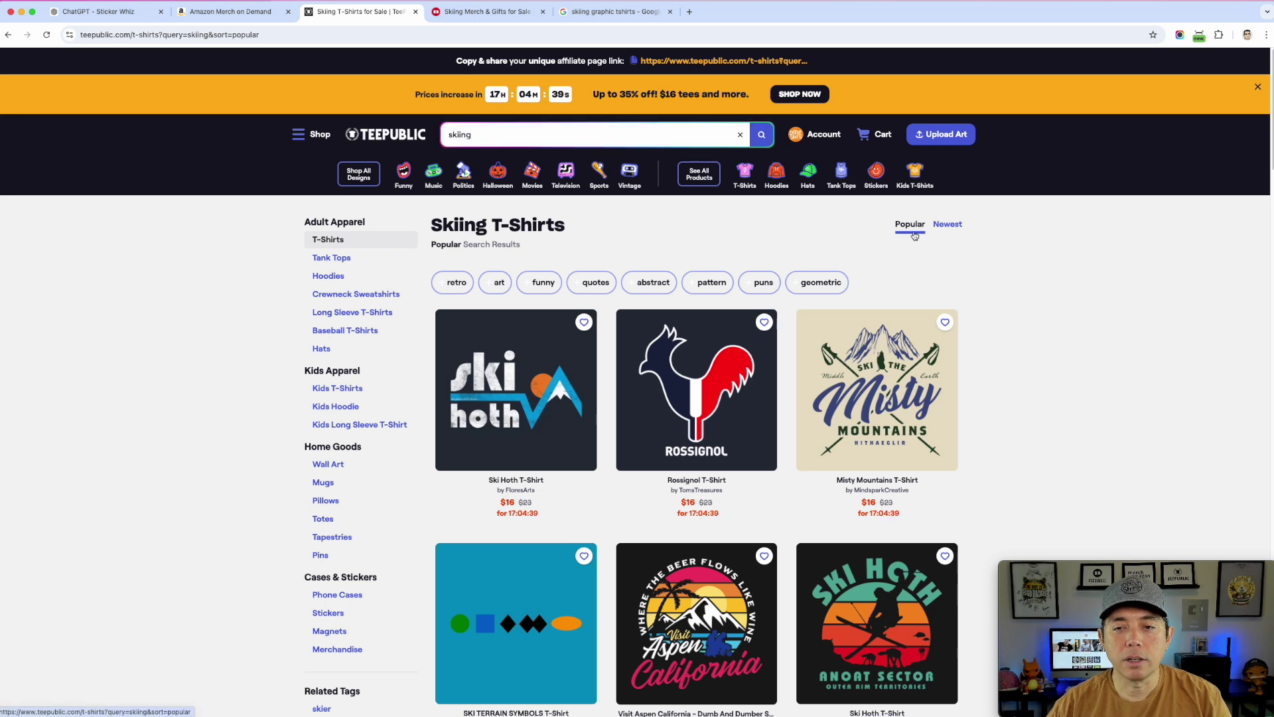
{"action": "scroll", "coordinate": [1099, 377], "scroll_direction": "down", "scroll_amount": 5}
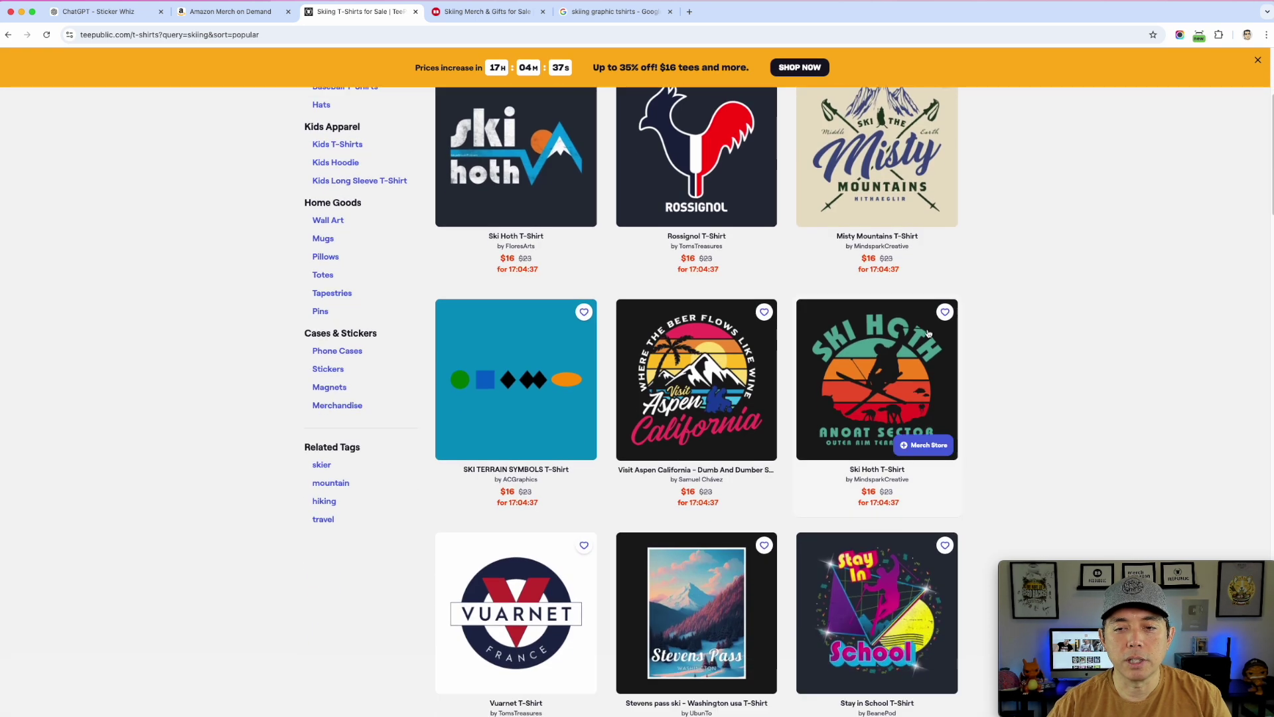
{"action": "scroll", "coordinate": [1049, 379], "scroll_direction": "down", "scroll_amount": 3}
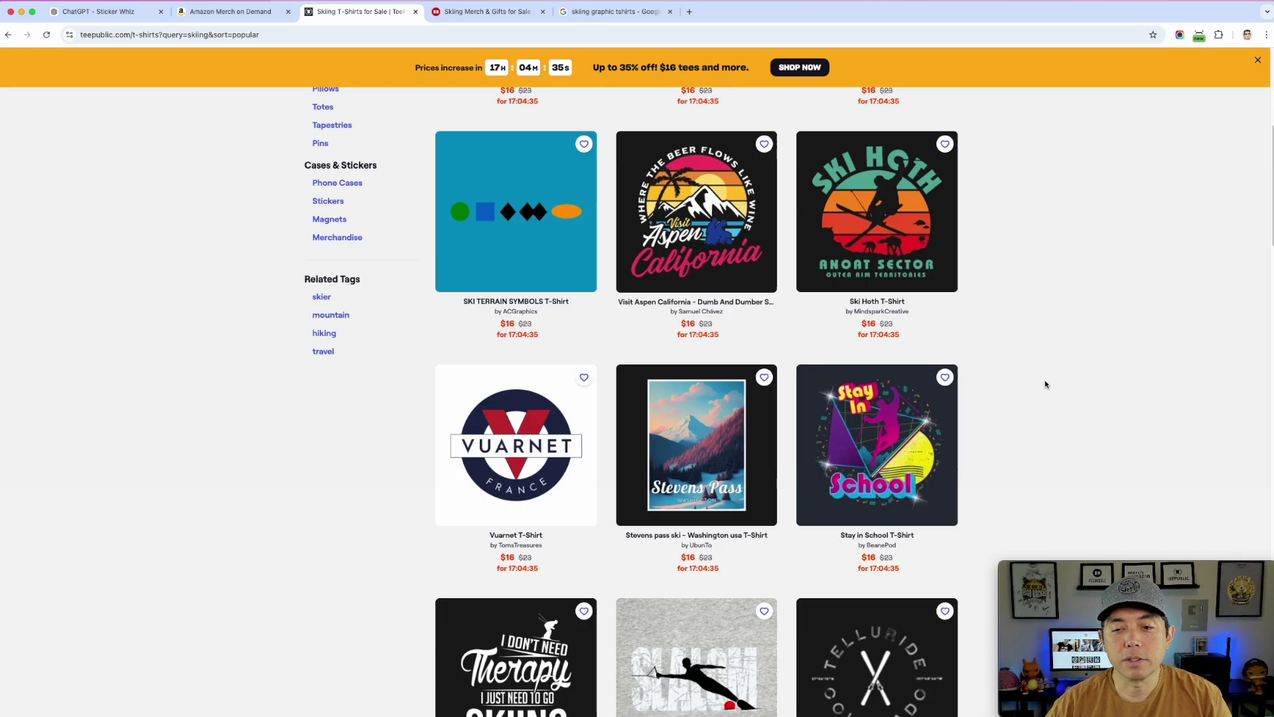
{"action": "scroll", "coordinate": [904, 428], "scroll_direction": "down", "scroll_amount": 3}
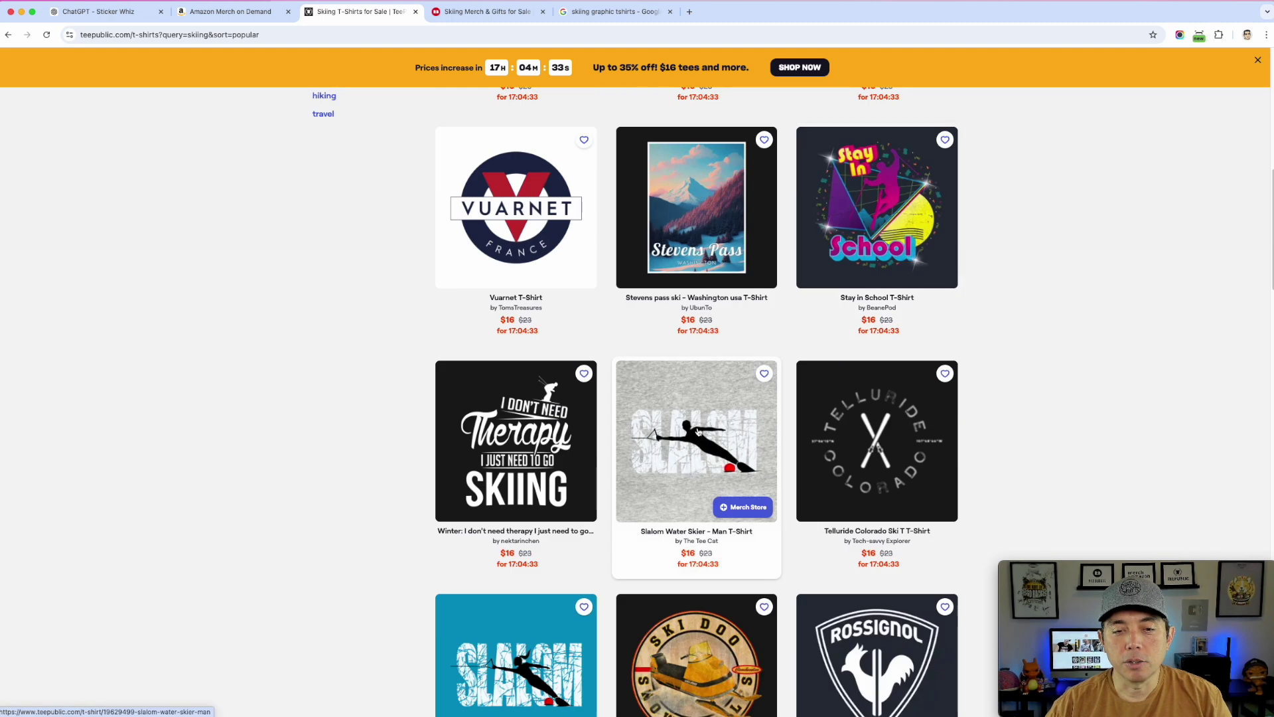
{"action": "scroll", "coordinate": [733, 434], "scroll_direction": "down", "scroll_amount": 3}
{"action": "scroll", "coordinate": [732, 434], "scroll_direction": "down", "scroll_amount": 5}
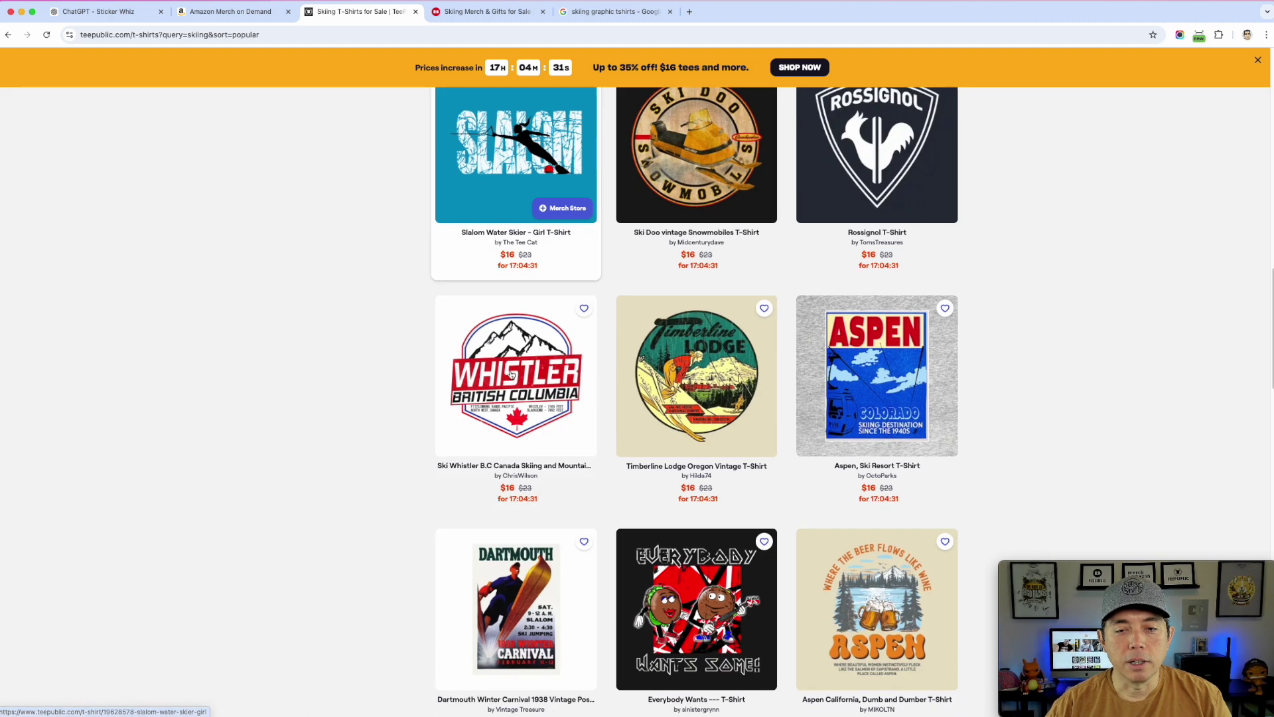
{"action": "scroll", "coordinate": [620, 335], "scroll_direction": "up", "scroll_amount": 3}
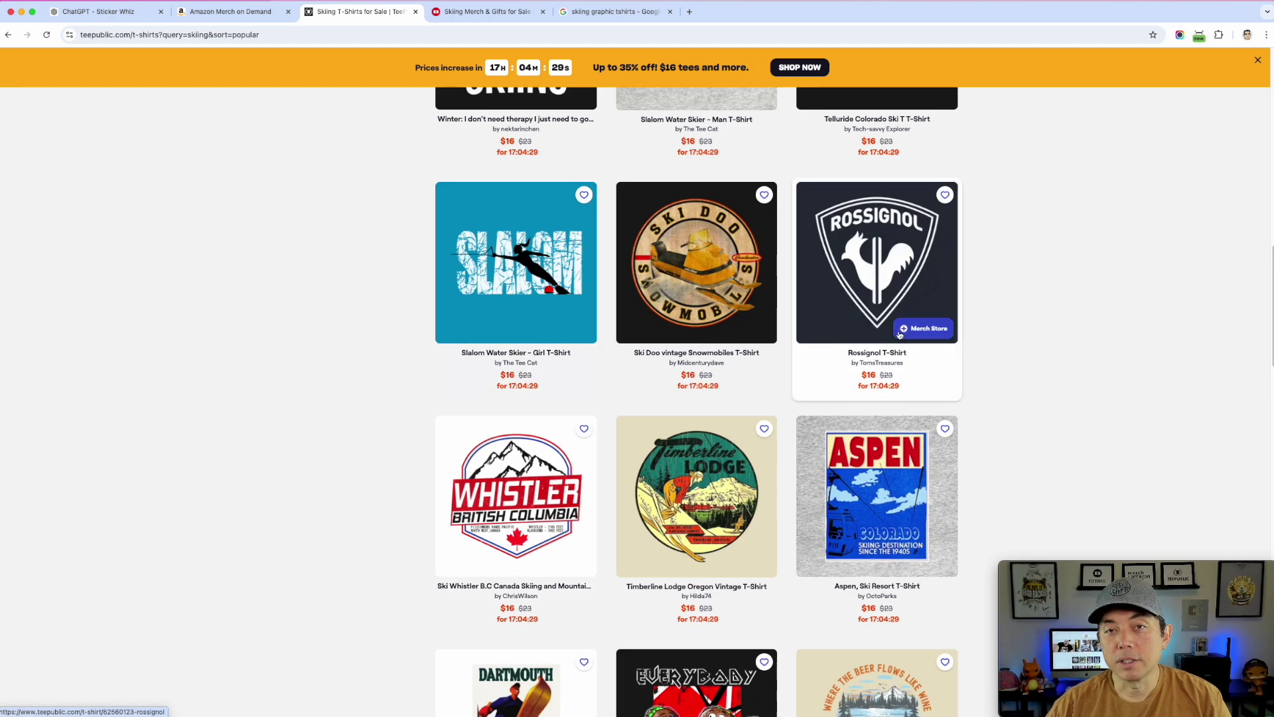
{"action": "scroll", "coordinate": [913, 335], "scroll_direction": "down", "scroll_amount": 7}
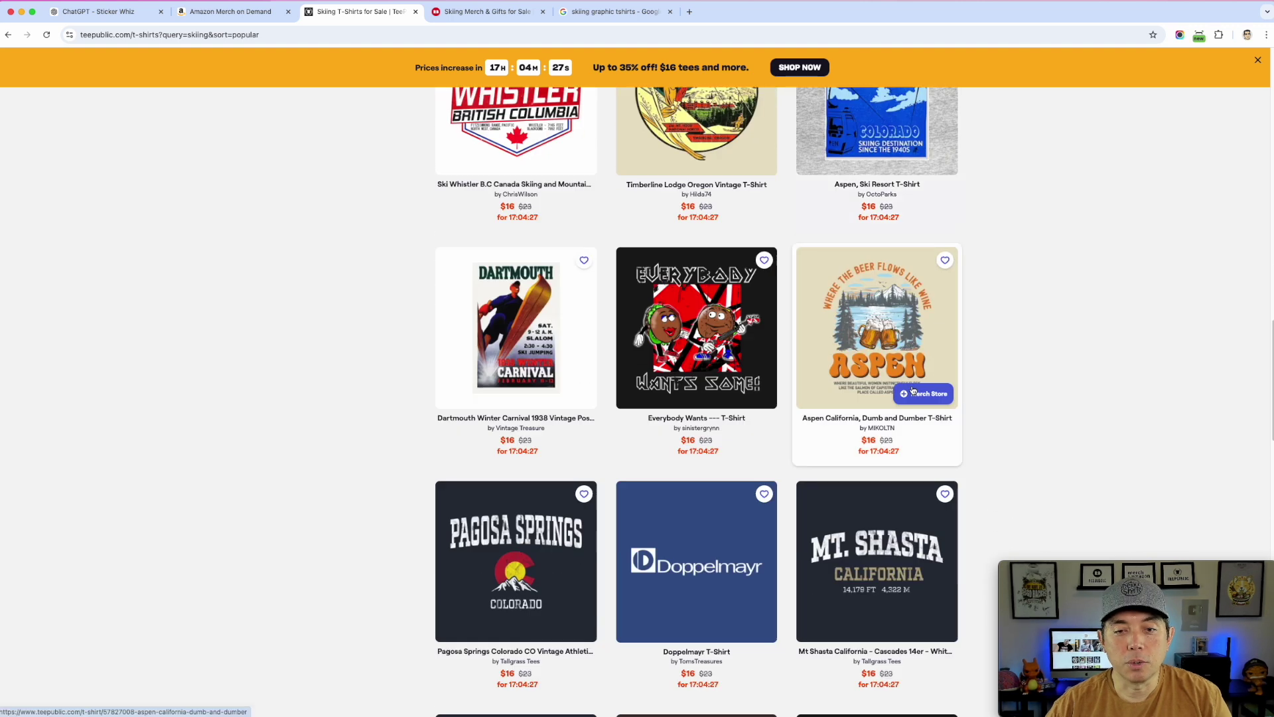
{"action": "scroll", "coordinate": [531, 359], "scroll_direction": "down", "scroll_amount": 4}
{"action": "scroll", "coordinate": [531, 232], "scroll_direction": "up", "scroll_amount": 2}
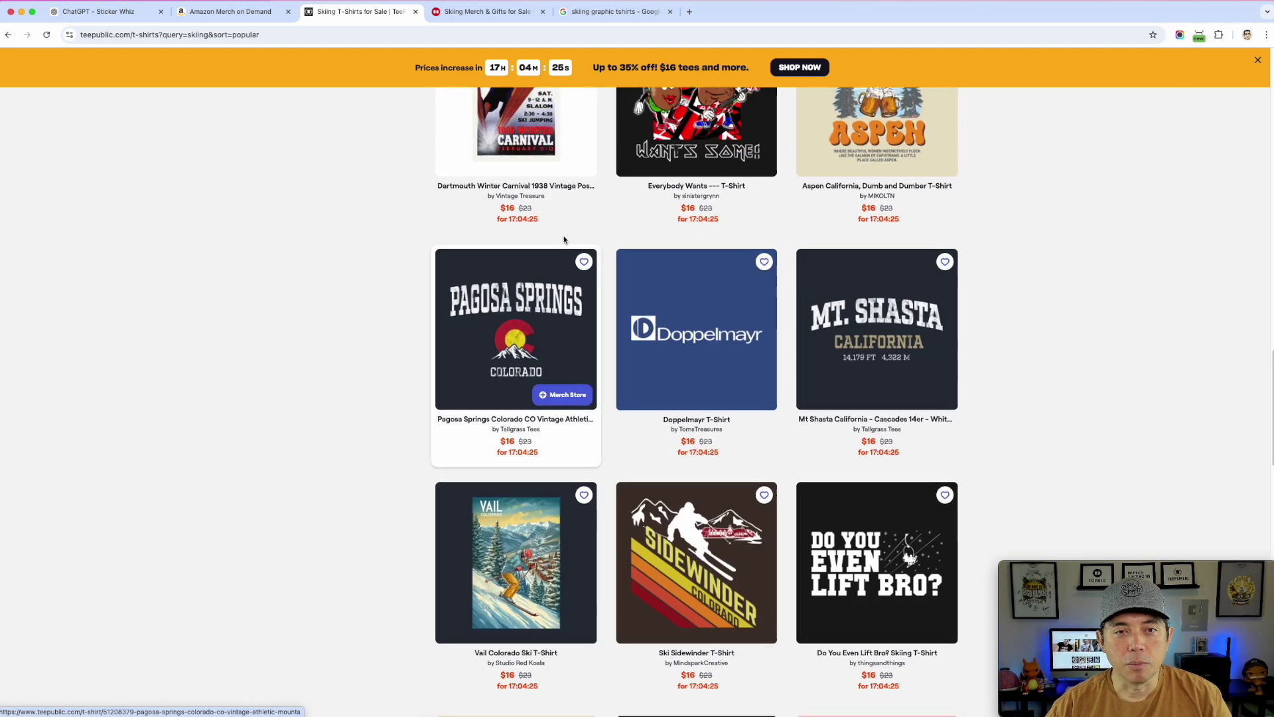
{"action": "scroll", "coordinate": [697, 371], "scroll_direction": "down", "scroll_amount": 7}
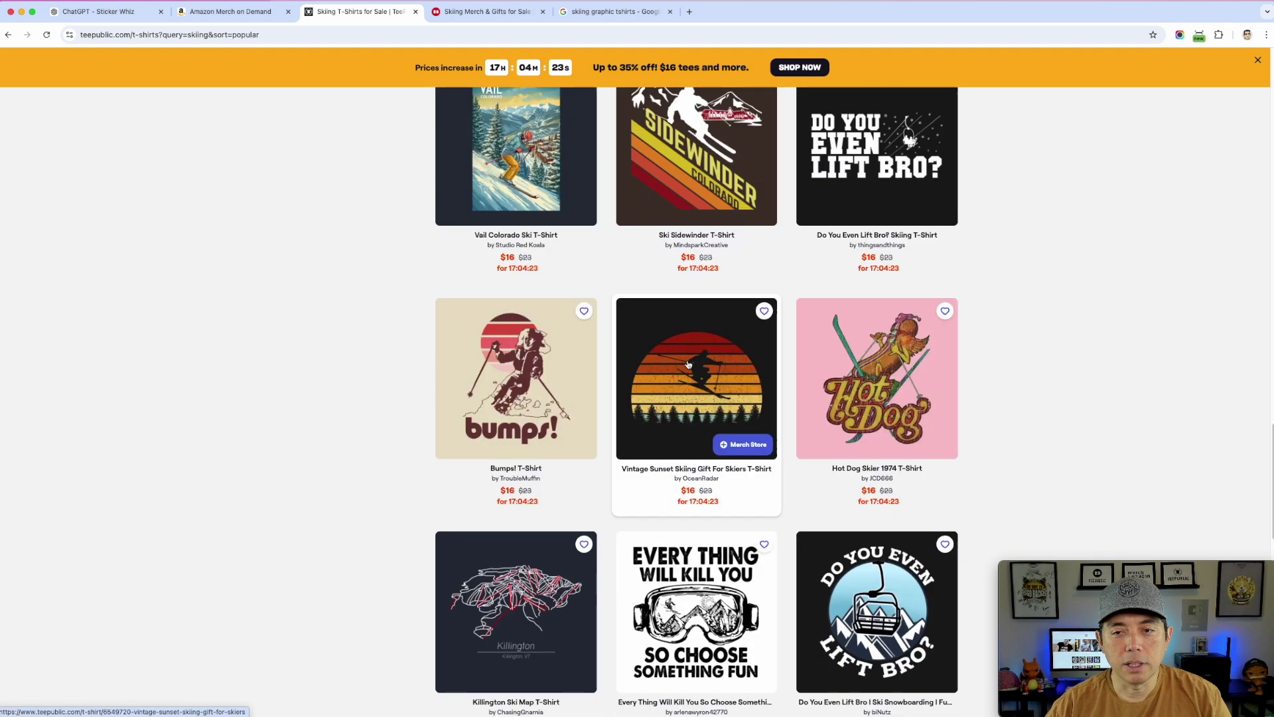
{"action": "scroll", "coordinate": [909, 358], "scroll_direction": "down", "scroll_amount": 5}
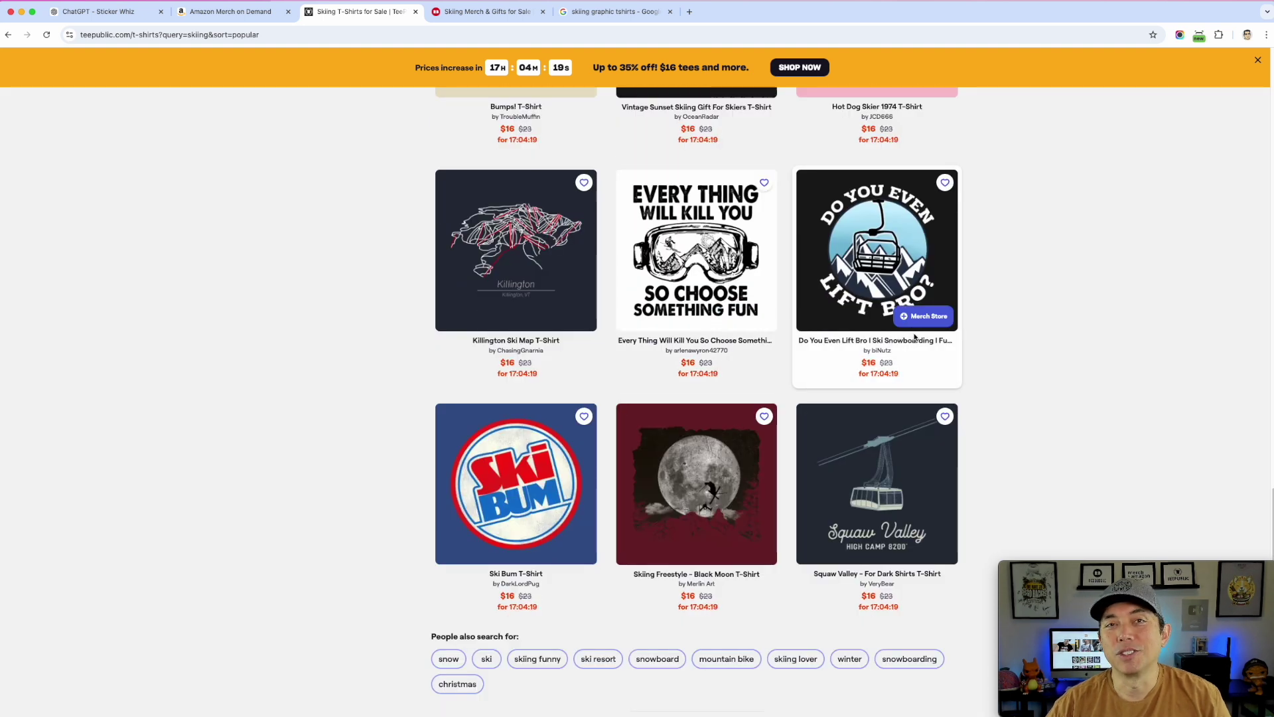
{"action": "scroll", "coordinate": [924, 300], "scroll_direction": "down", "scroll_amount": 2}
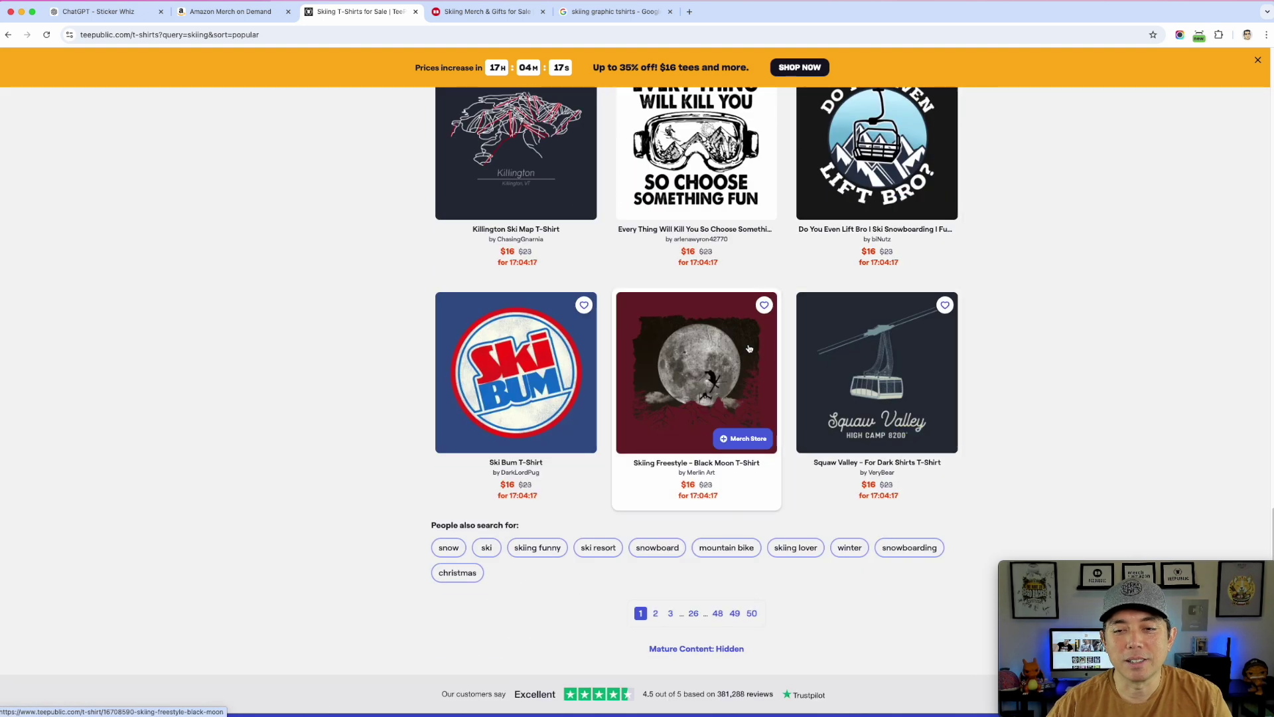
{"action": "scroll", "coordinate": [730, 398], "scroll_direction": "up", "scroll_amount": 5}
- Switch to Redbubble and examine the best-selling skiing products for design ideas
{"action": "left_click", "coordinate": [463, 13]}
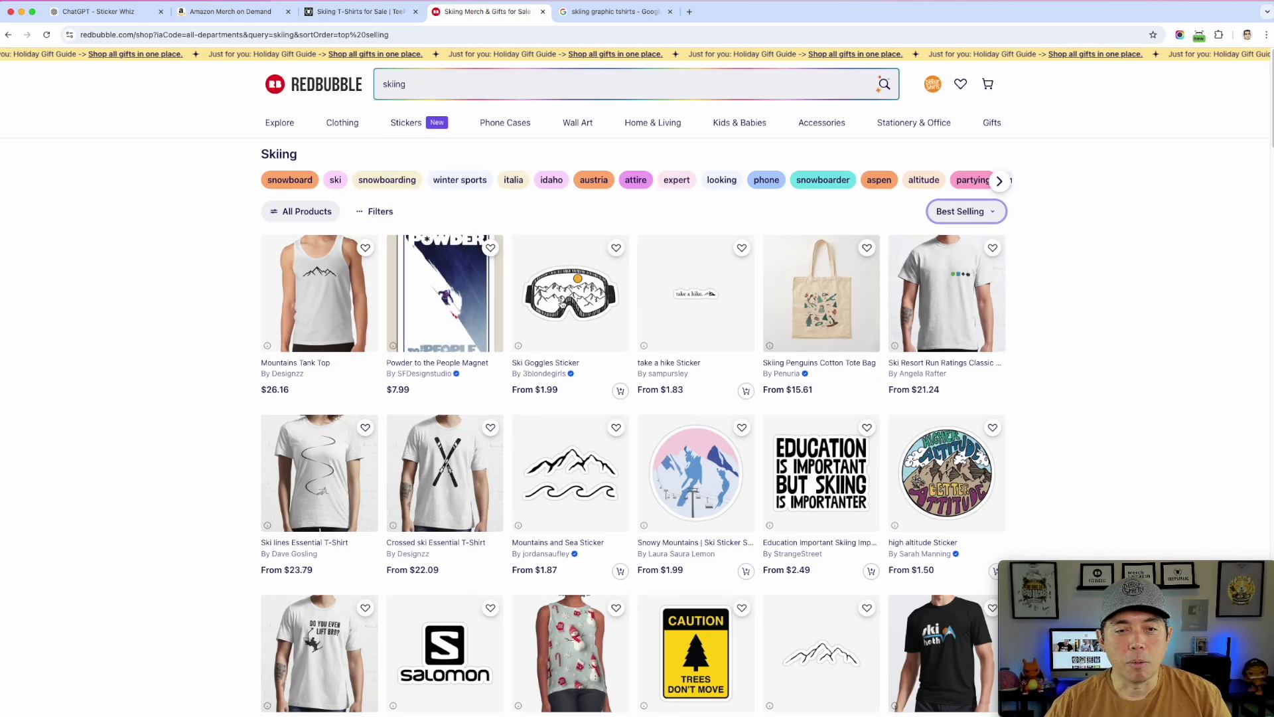
{"action": "scroll", "coordinate": [689, 327], "scroll_direction": "down", "scroll_amount": 1}
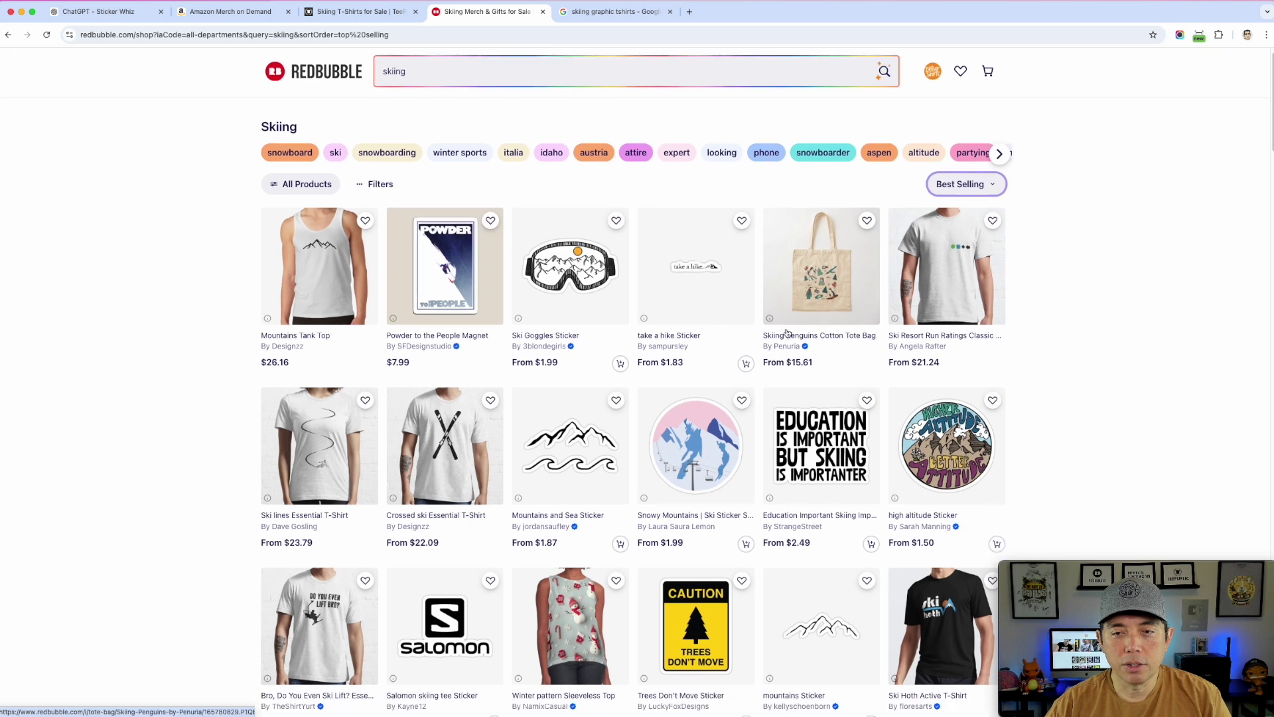
{"action": "scroll", "coordinate": [828, 302], "scroll_direction": "down", "scroll_amount": 6}
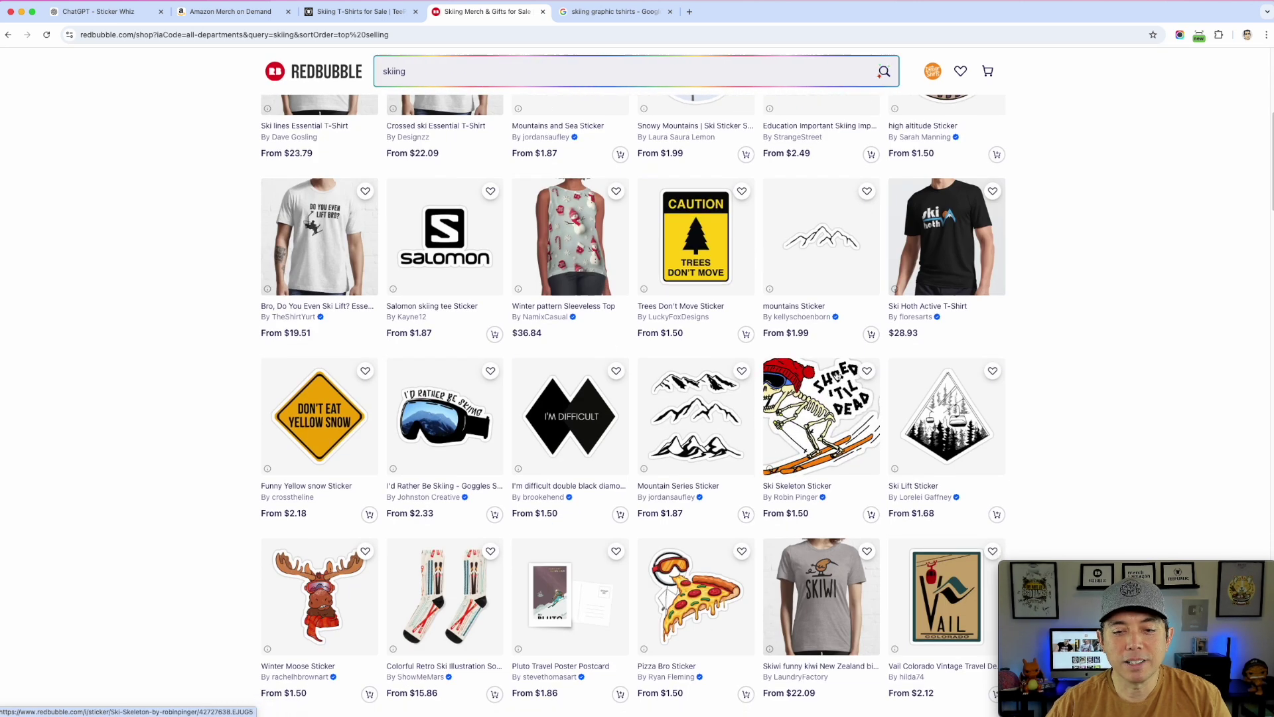
{"action": "scroll", "coordinate": [823, 375], "scroll_direction": "down", "scroll_amount": 3}
{"action": "scroll", "coordinate": [837, 376], "scroll_direction": "down", "scroll_amount": 3}
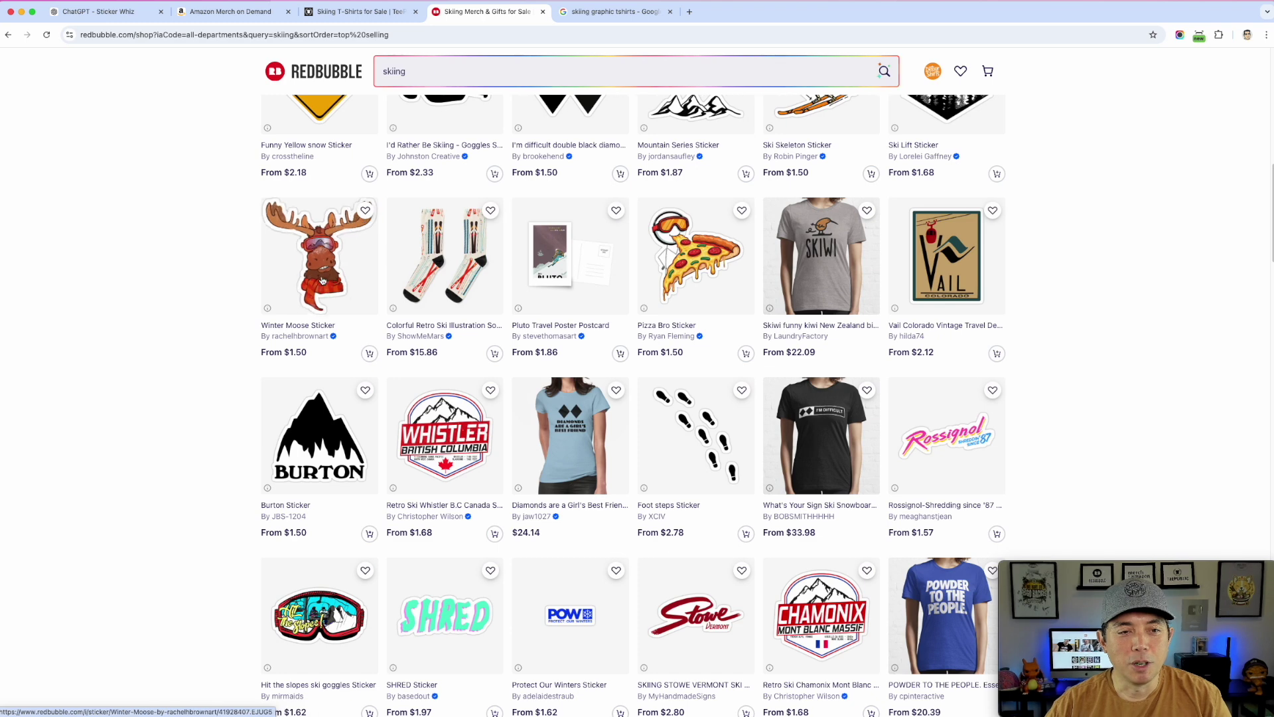
{"action": "scroll", "coordinate": [963, 324], "scroll_direction": "down", "scroll_amount": 10}
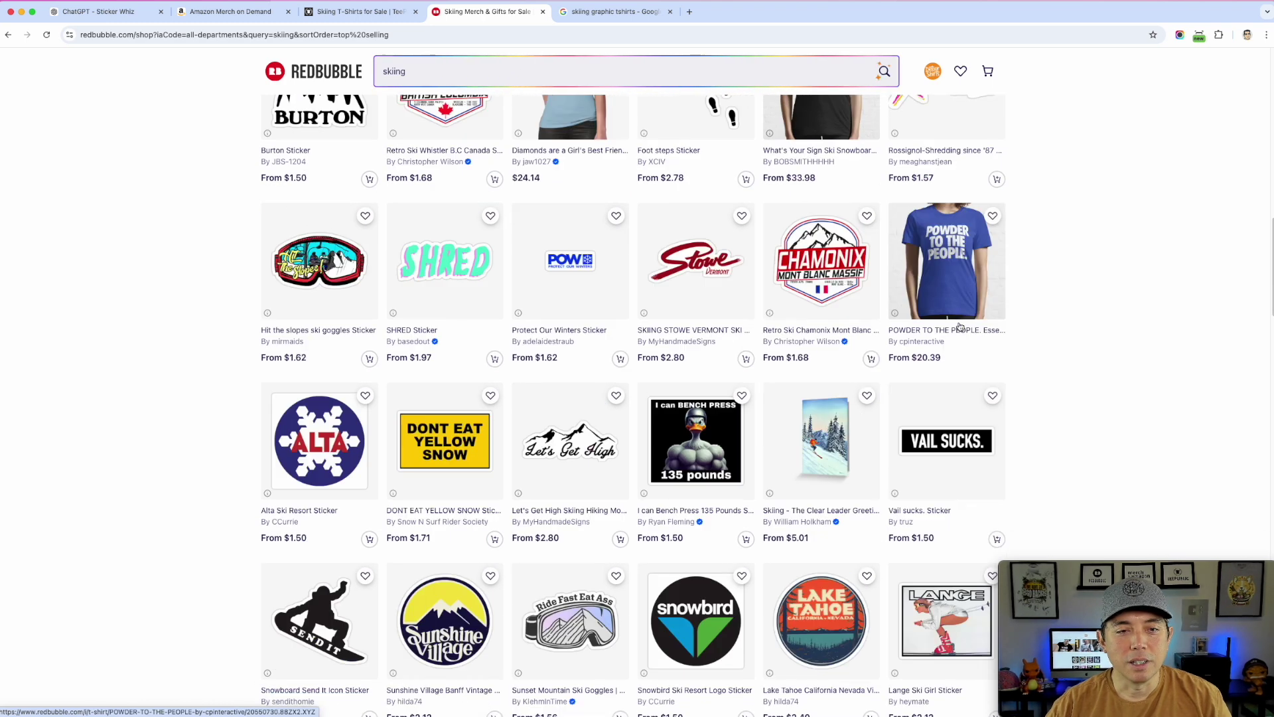
{"action": "scroll", "coordinate": [501, 327], "scroll_direction": "down", "scroll_amount": 7}
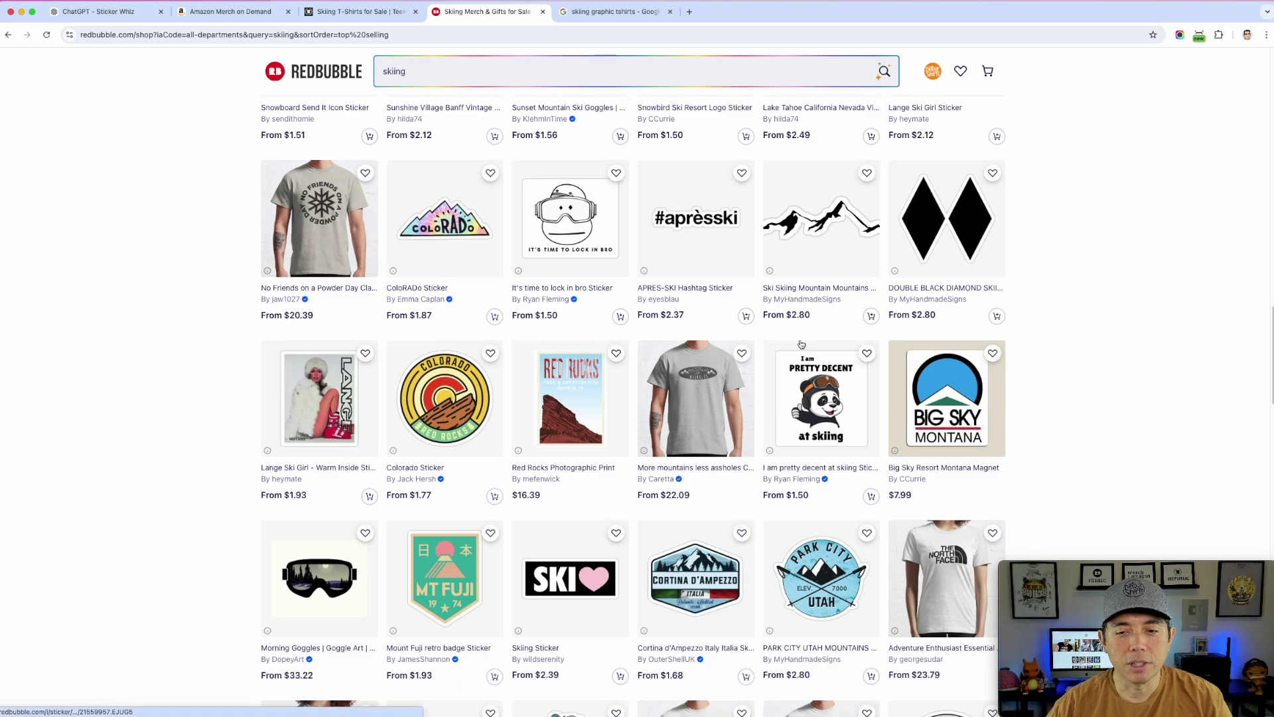
{"action": "scroll", "coordinate": [781, 326], "scroll_direction": "down", "scroll_amount": 4}
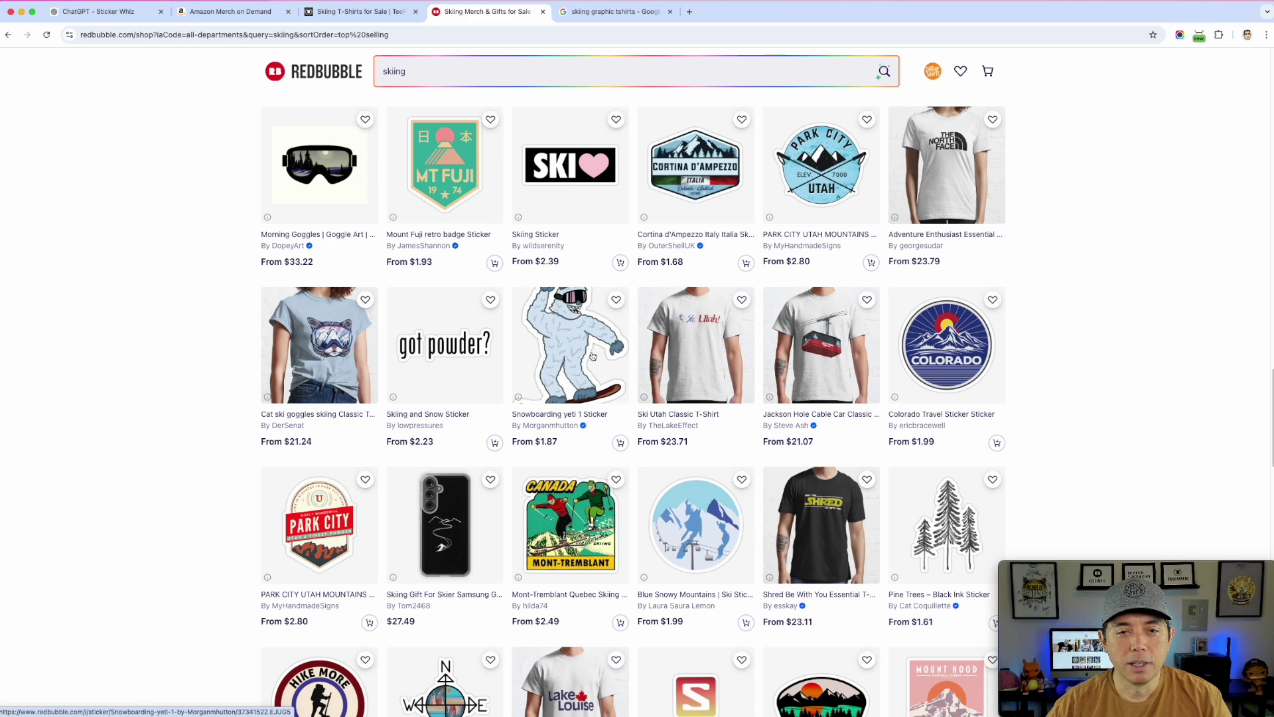
{"action": "scroll", "coordinate": [748, 373], "scroll_direction": "down", "scroll_amount": 1}
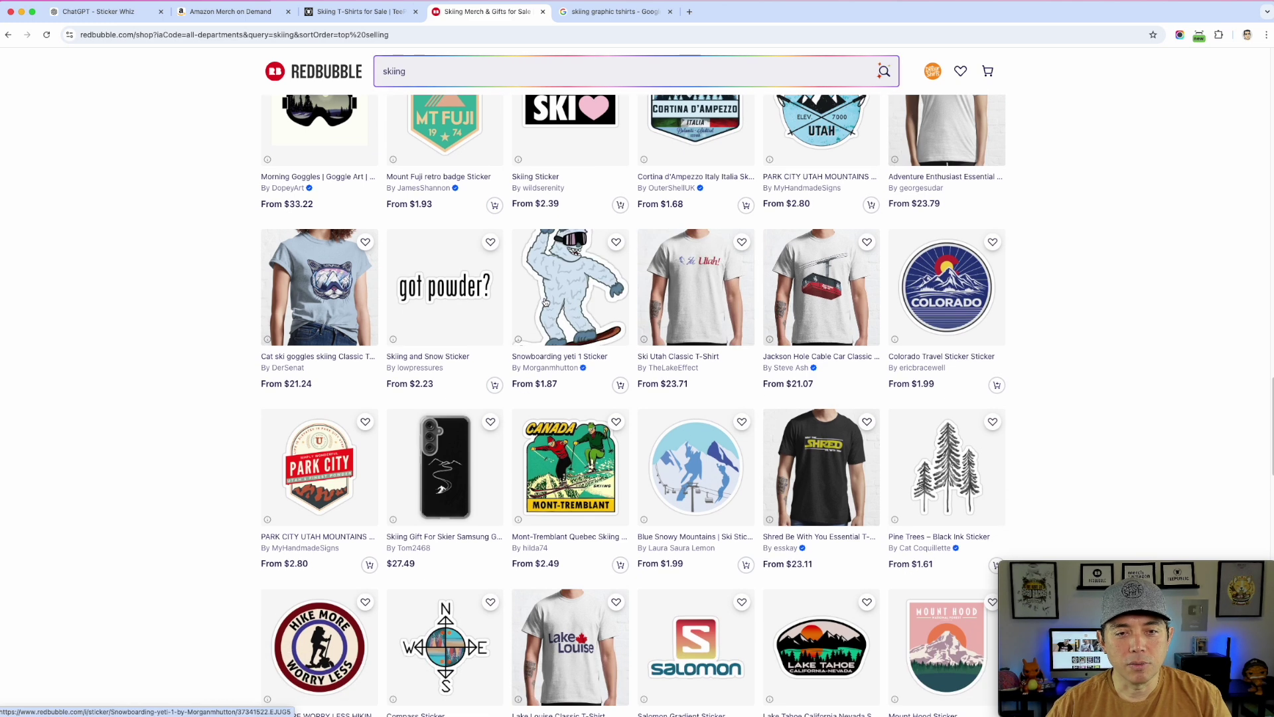
{"action": "scroll", "coordinate": [796, 367], "scroll_direction": "down", "scroll_amount": 7}
{"action": "scroll", "coordinate": [796, 367], "scroll_direction": "down", "scroll_amount": 2}
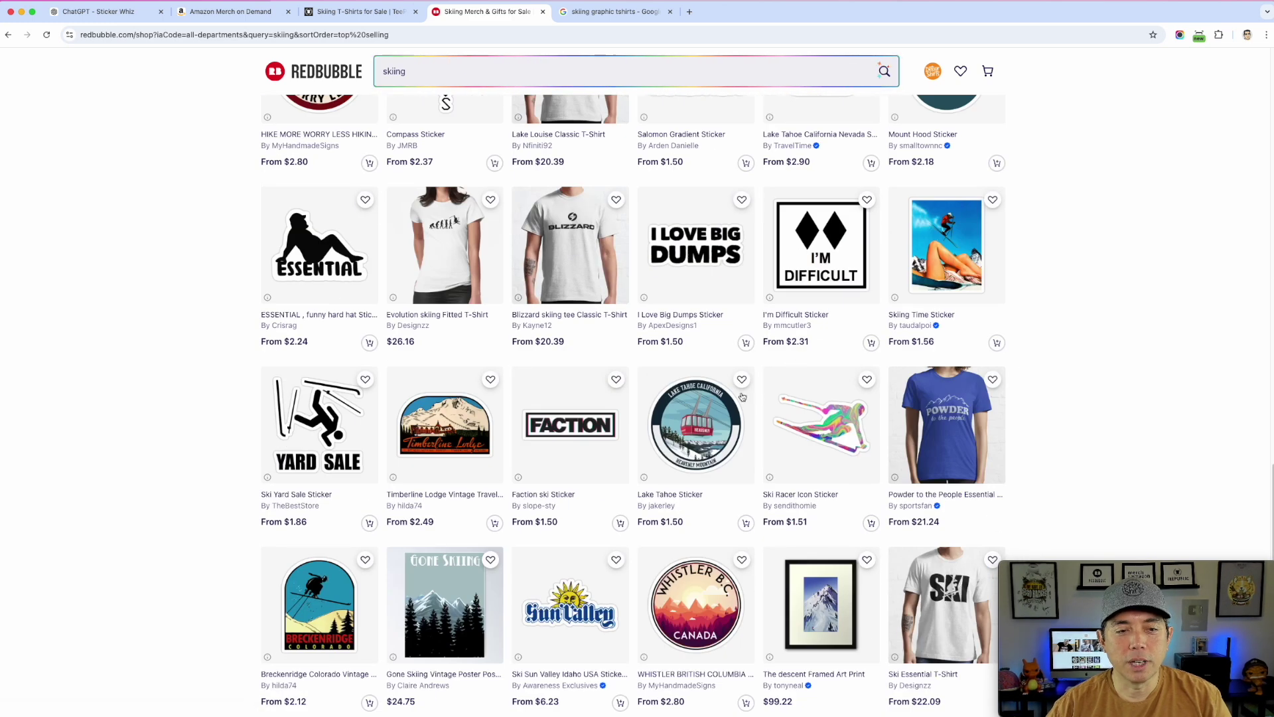
{"action": "scroll", "coordinate": [849, 431], "scroll_direction": "up", "scroll_amount": 20}
- Switch to the Google Images results for skiing graphic tshirts and preview the "Let's Ski", Alpine Rush and "Eat. Sleep. Ski." designs
{"action": "left_click", "coordinate": [584, 12]}
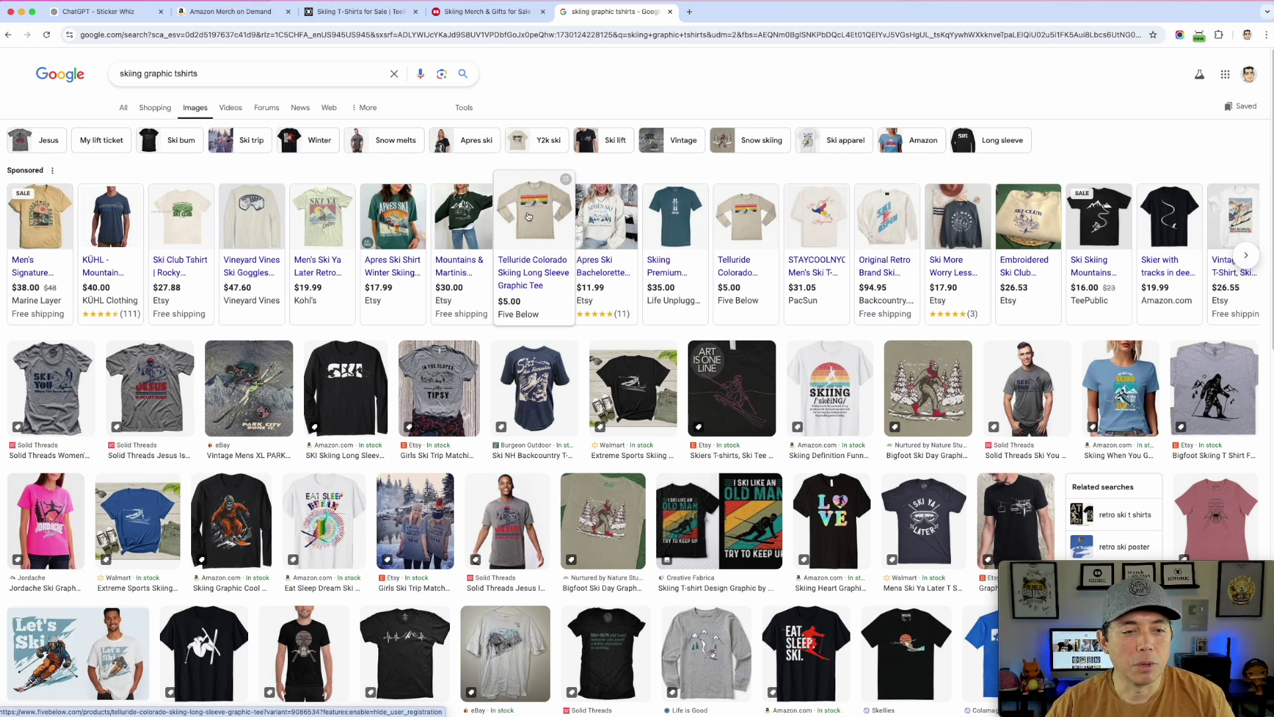
{"action": "scroll", "coordinate": [231, 306], "scroll_direction": "down", "scroll_amount": 4}
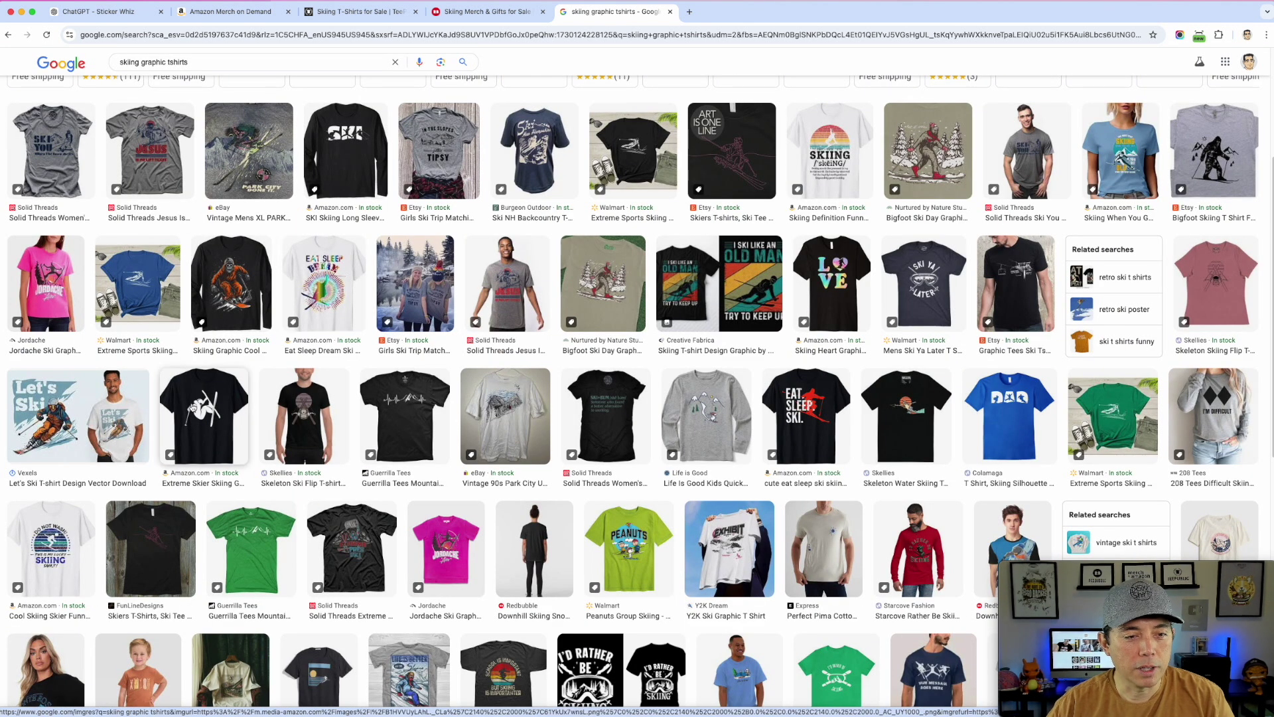
{"action": "left_click", "coordinate": [50, 430]}
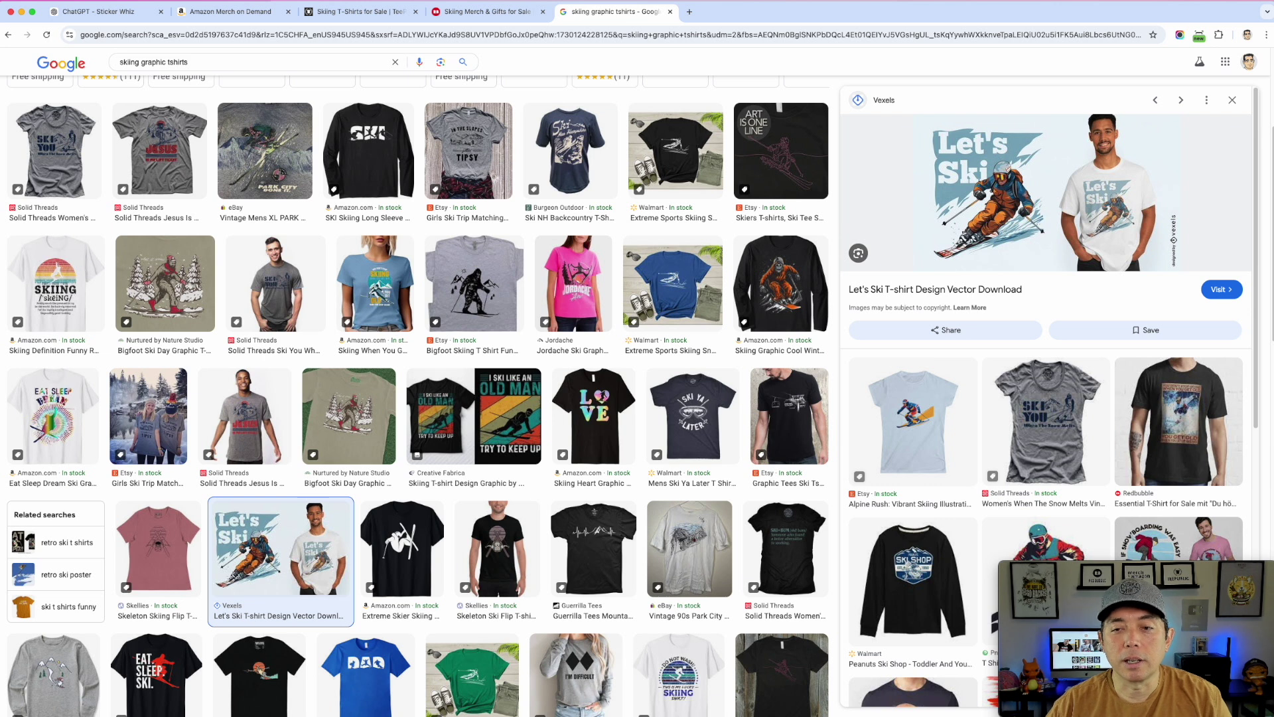
{"action": "left_click", "coordinate": [923, 422]}
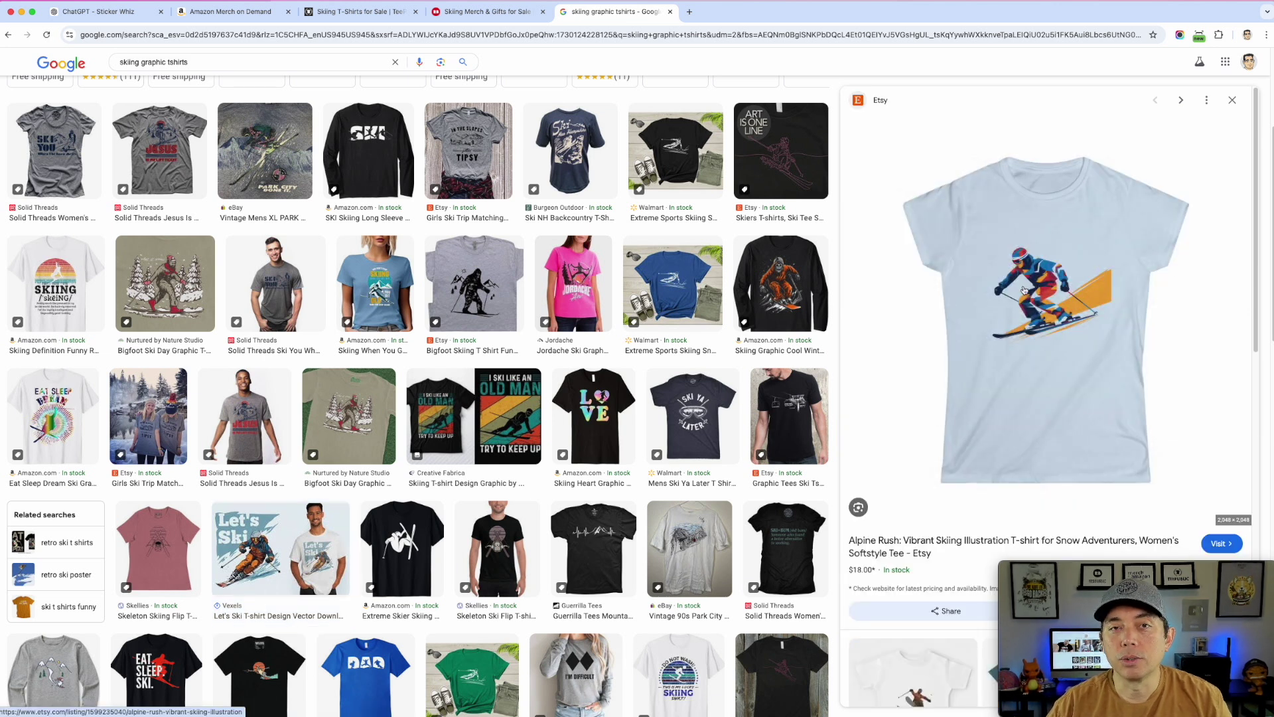
{"action": "scroll", "coordinate": [522, 418], "scroll_direction": "down", "scroll_amount": 2}
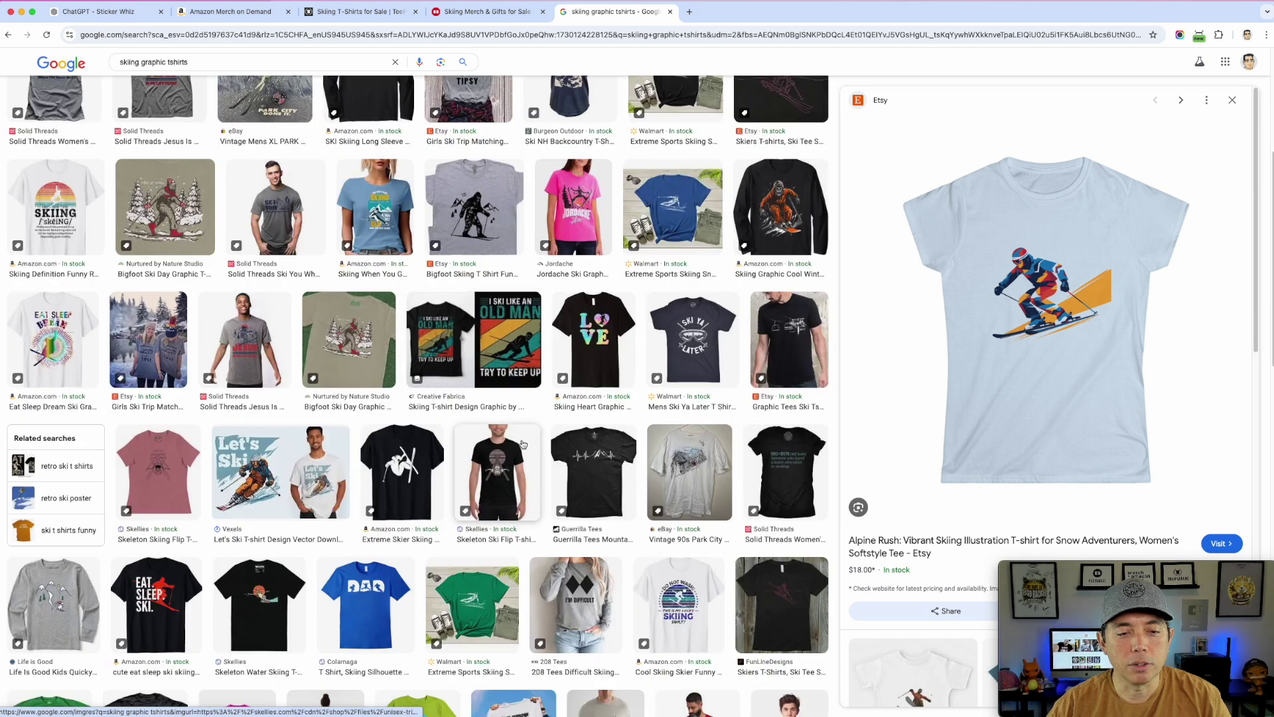
{"action": "scroll", "coordinate": [521, 432], "scroll_direction": "down", "scroll_amount": 5}
{"action": "left_click", "coordinate": [173, 228]}
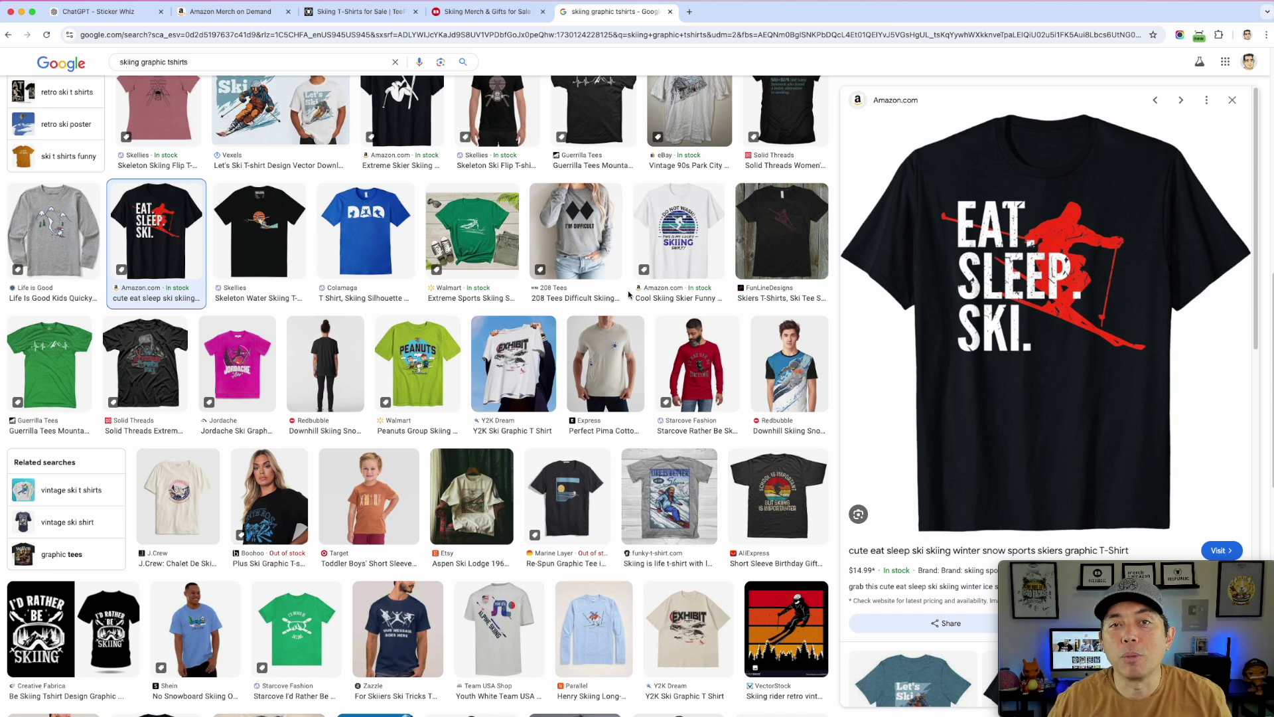
- Browse further image results, previewing Redbubble's downhill skier artwork and TeePublic's "I Love Big Dumps" T-shirt
{"action": "scroll", "coordinate": [525, 398], "scroll_direction": "down", "scroll_amount": 4}
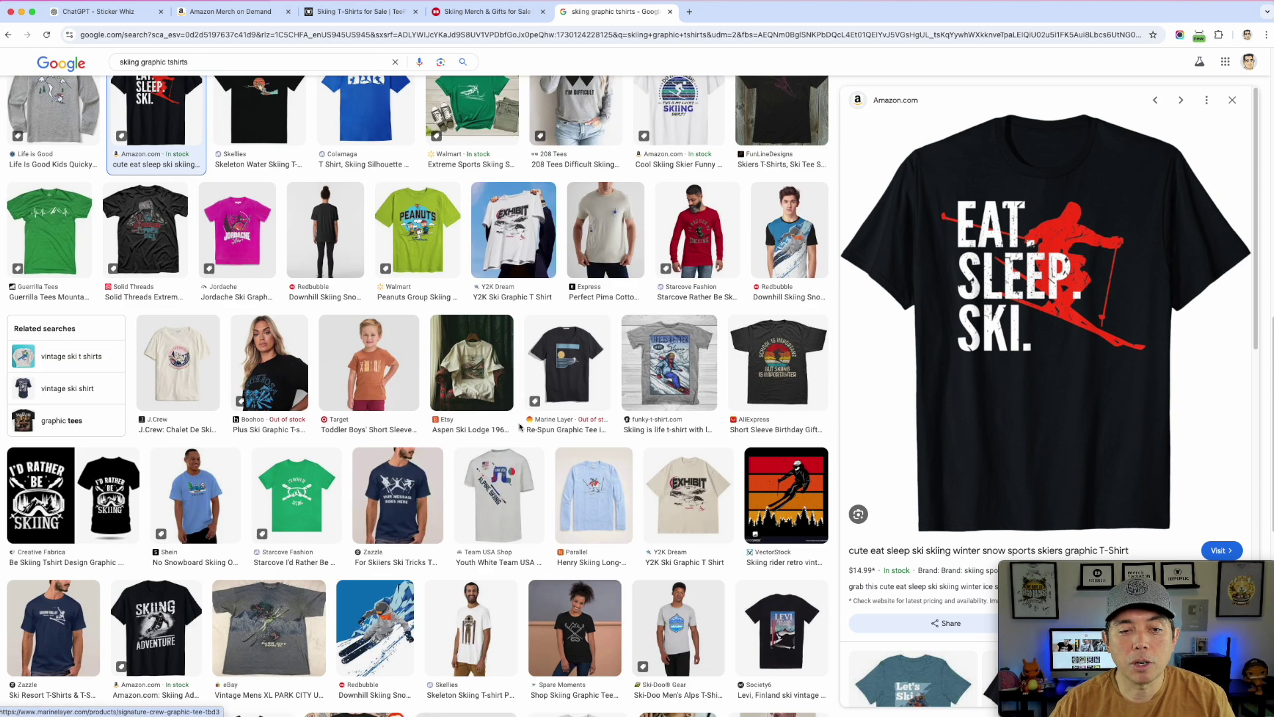
{"action": "scroll", "coordinate": [521, 428], "scroll_direction": "down", "scroll_amount": 4}
{"action": "left_click", "coordinate": [378, 291]}
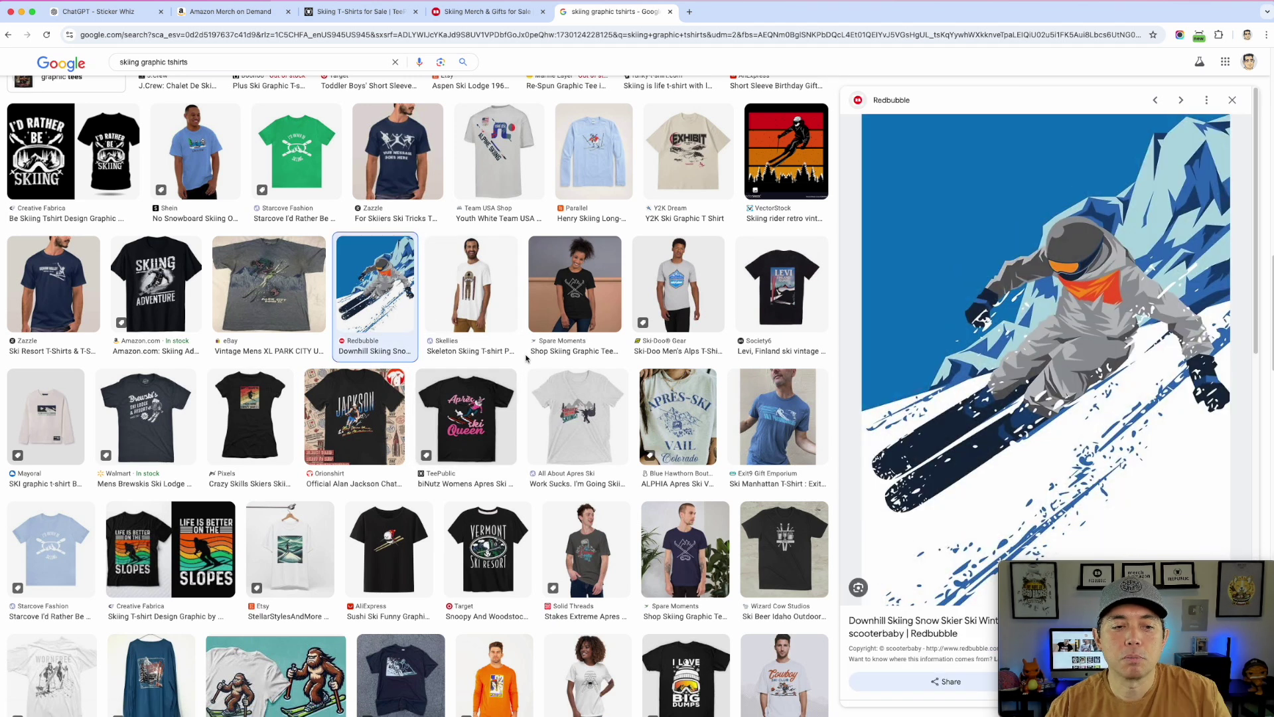
{"action": "scroll", "coordinate": [527, 361], "scroll_direction": "down", "scroll_amount": 5}
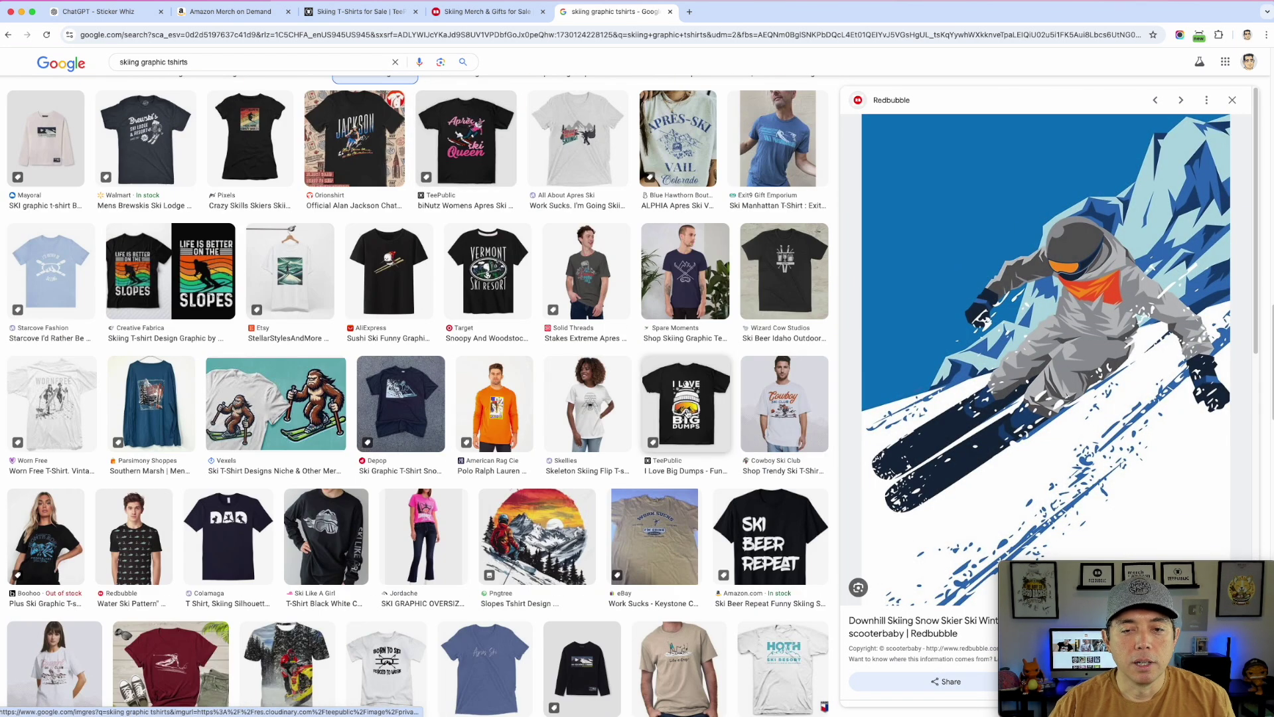
{"action": "left_click", "coordinate": [686, 408]}
{"action": "scroll", "coordinate": [176, 430], "scroll_direction": "down", "scroll_amount": 5}
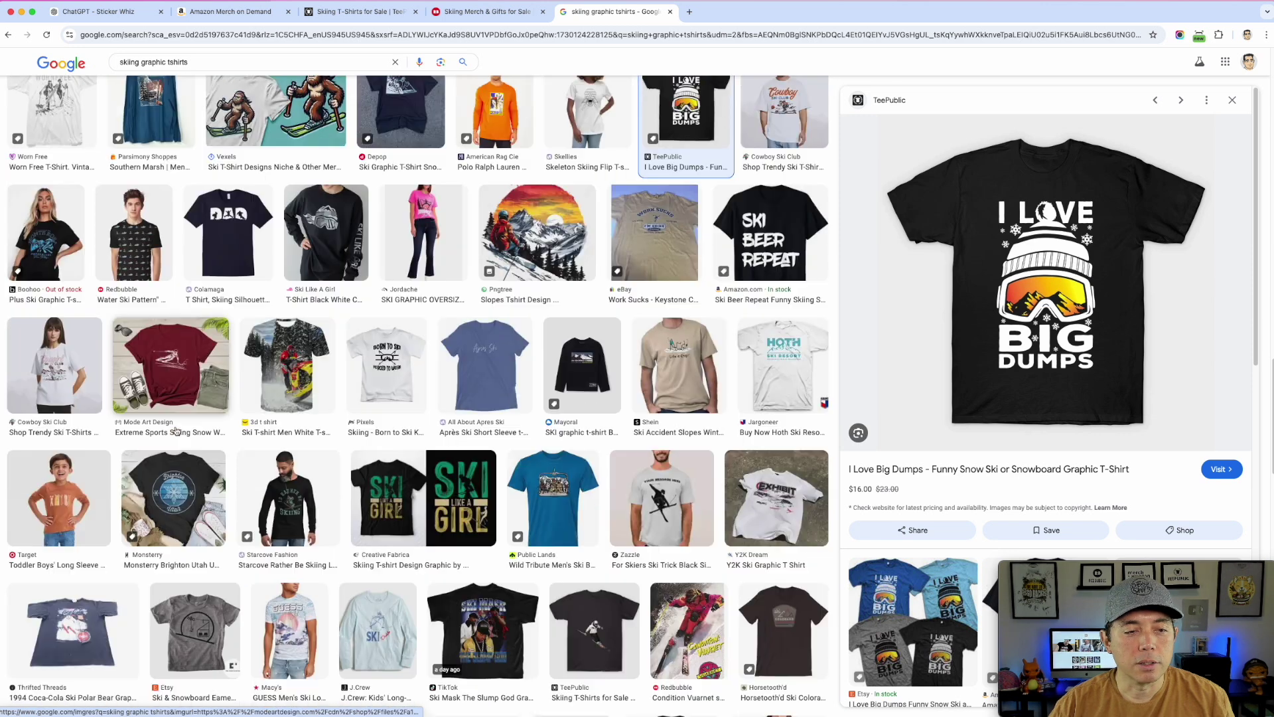
{"action": "scroll", "coordinate": [176, 430], "scroll_direction": "down", "scroll_amount": 10}
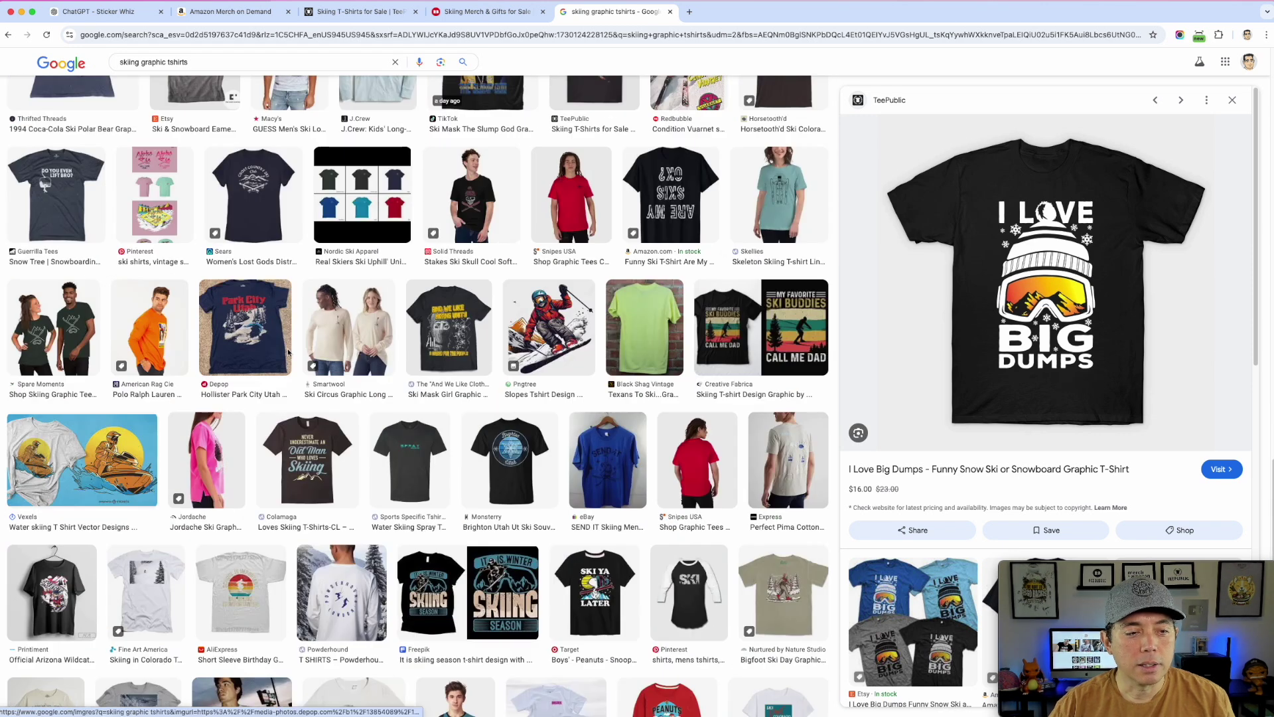
- Preview the Vexels water skiing design and the Freepik "It Is Winter Skiing Season" and "A Day Without Skiing" designs, and browse more results
{"action": "left_click", "coordinate": [114, 452]}
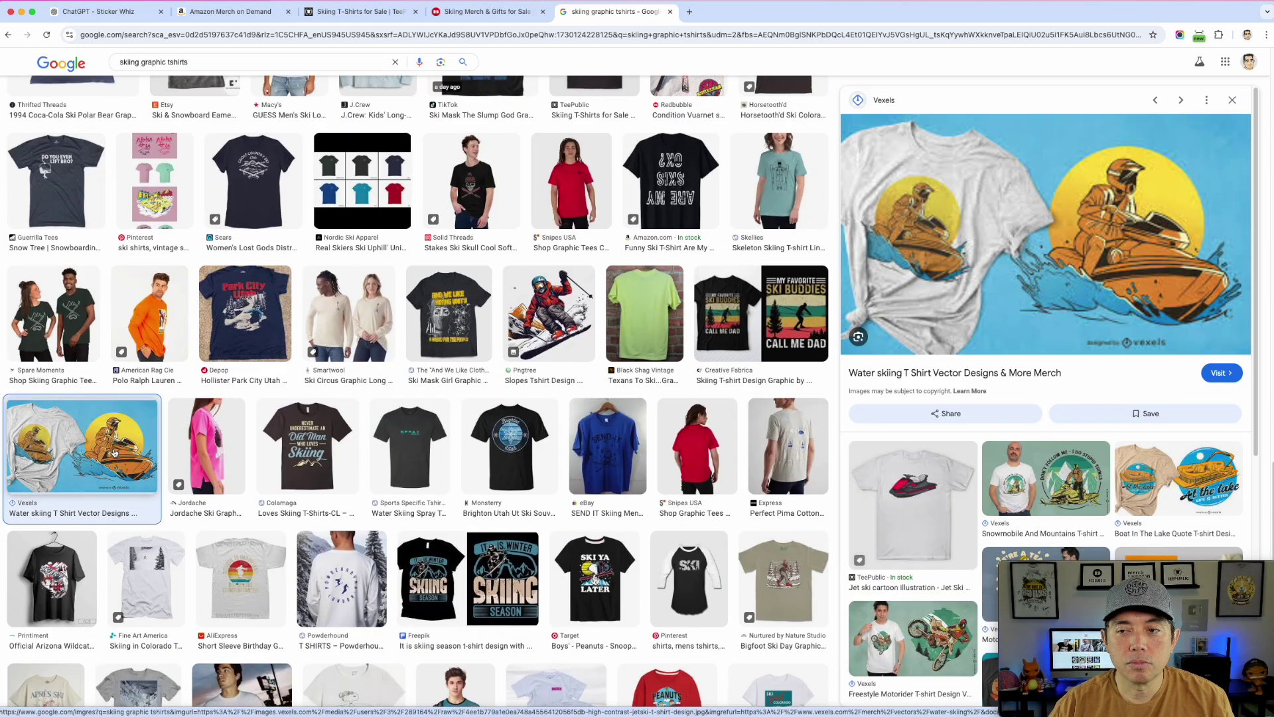
{"action": "scroll", "coordinate": [487, 284], "scroll_direction": "down", "scroll_amount": 5}
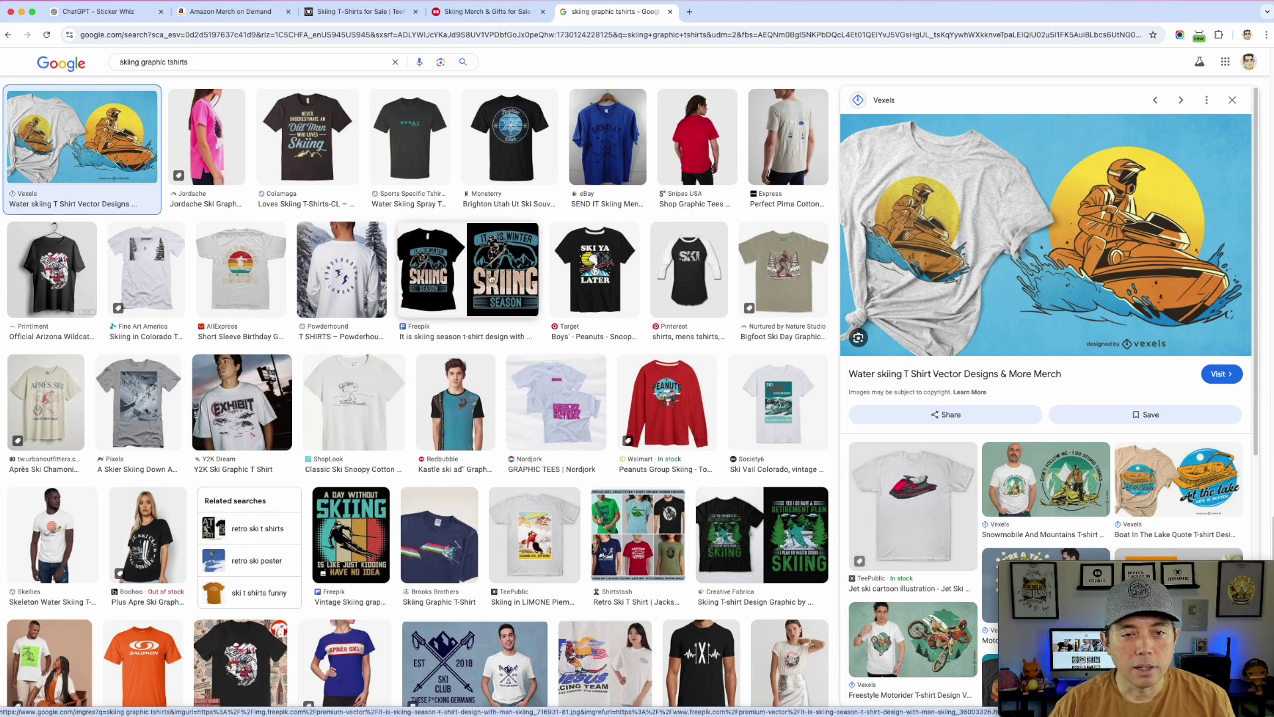
{"action": "left_click", "coordinate": [486, 283]}
{"action": "scroll", "coordinate": [345, 305], "scroll_direction": "down", "scroll_amount": 4}
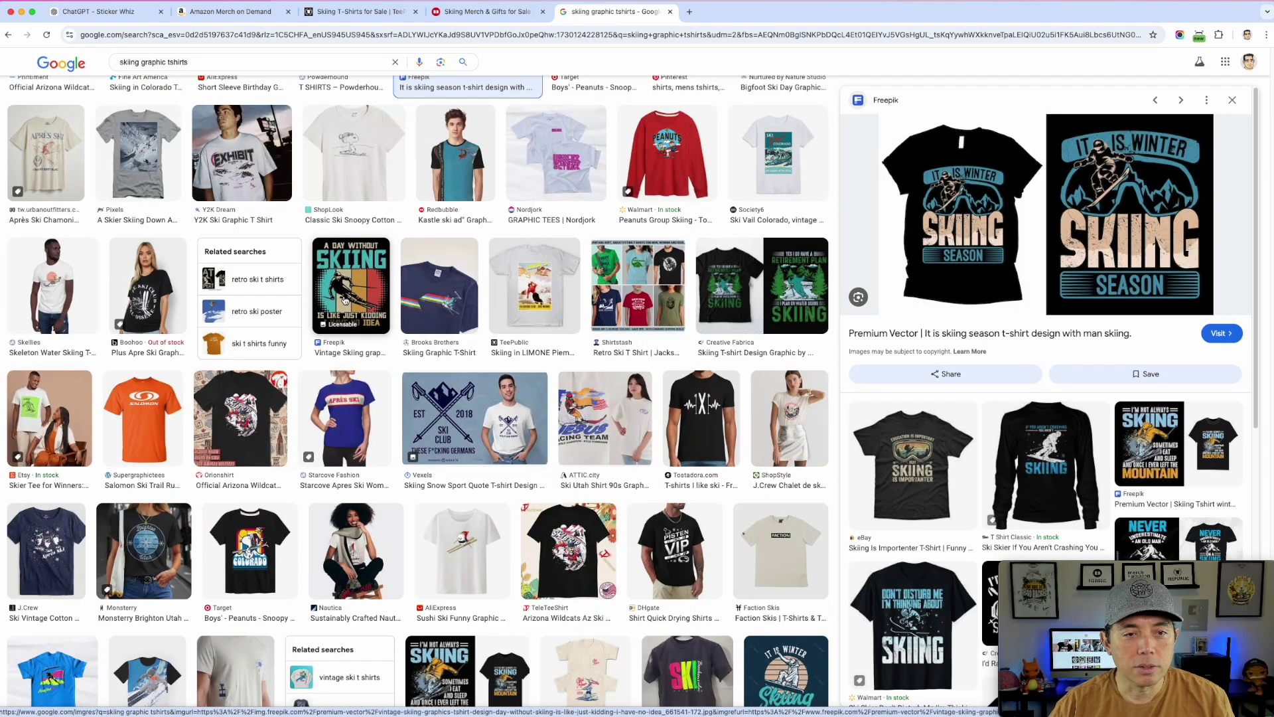
{"action": "left_click", "coordinate": [345, 305]}
{"action": "scroll", "coordinate": [707, 441], "scroll_direction": "down", "scroll_amount": 5}
{"action": "scroll", "coordinate": [661, 459], "scroll_direction": "down", "scroll_amount": 2}
{"action": "scroll", "coordinate": [662, 459], "scroll_direction": "down", "scroll_amount": 4}
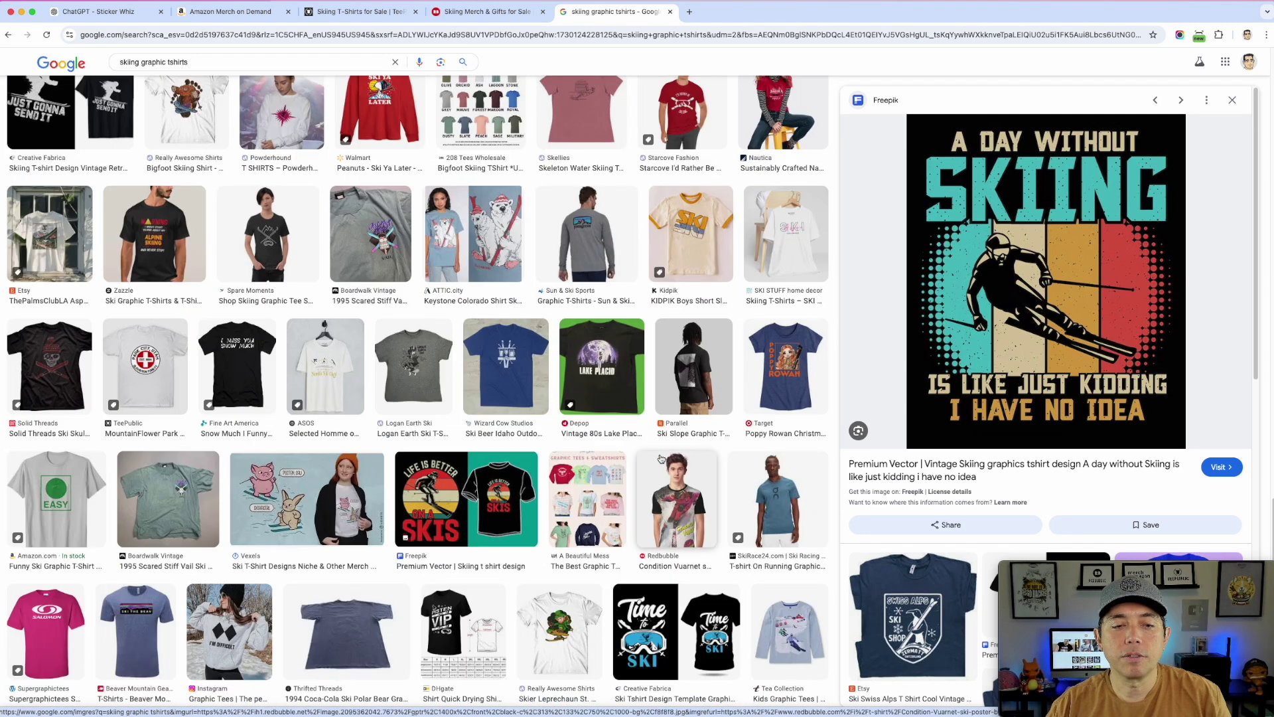
{"action": "scroll", "coordinate": [661, 458], "scroll_direction": "down", "scroll_amount": 3}
{"action": "scroll", "coordinate": [597, 331], "scroll_direction": "up", "scroll_amount": 8}
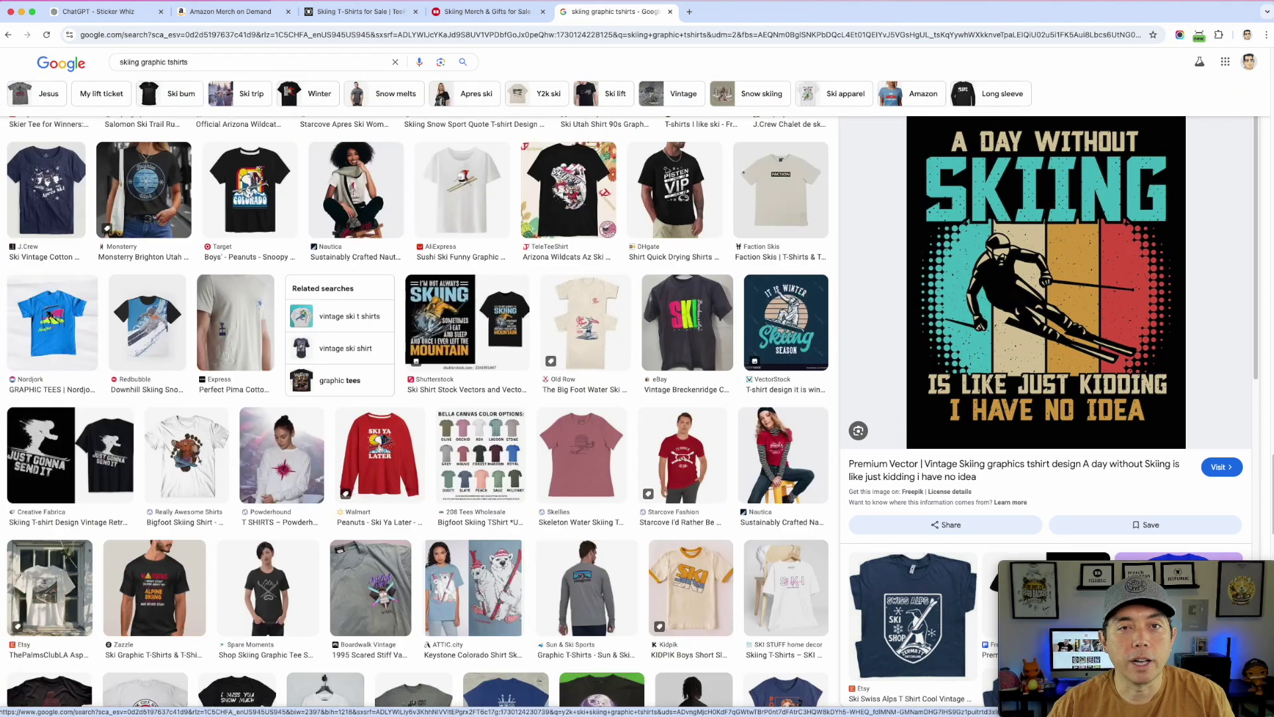
- Switch to the Sticker Whiz chat and send the prompt "A skeleton skiing"
{"action": "left_click", "coordinate": [99, 12]}
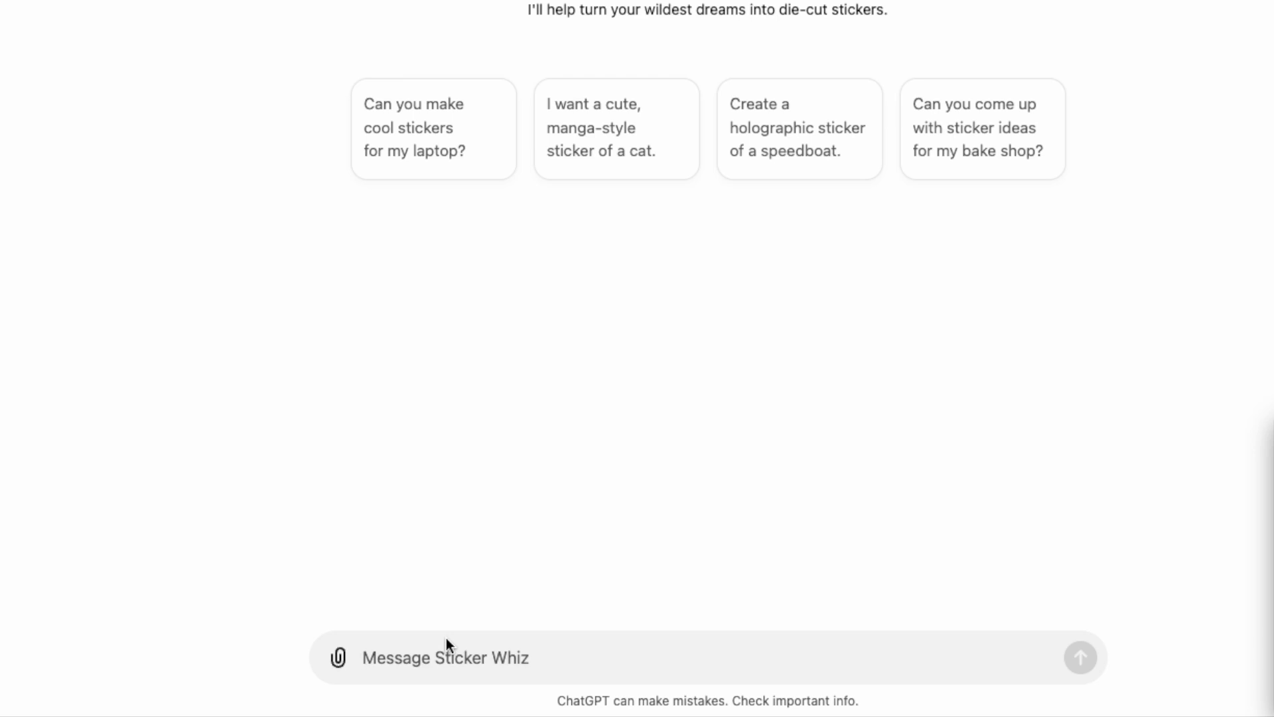
{"action": "type", "text": "A"}
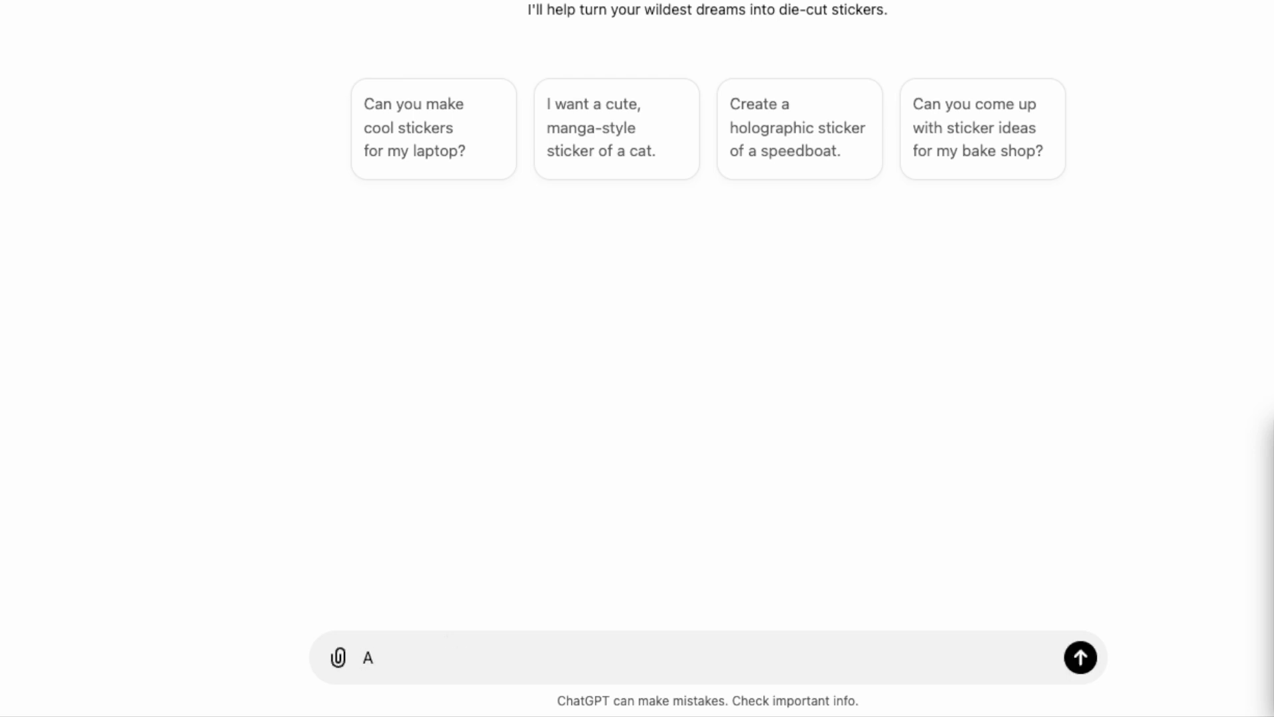
{"action": "type", "text": " skeleton skiing"}
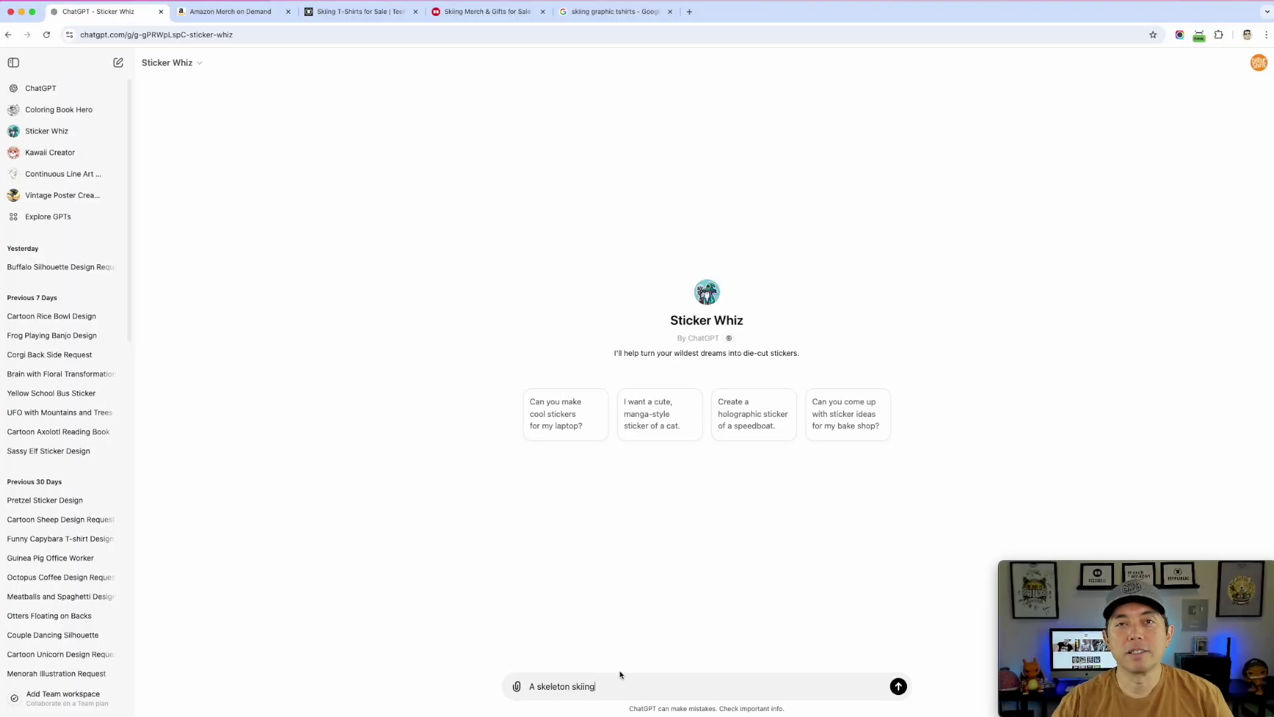
{"action": "left_click", "coordinate": [900, 684]}
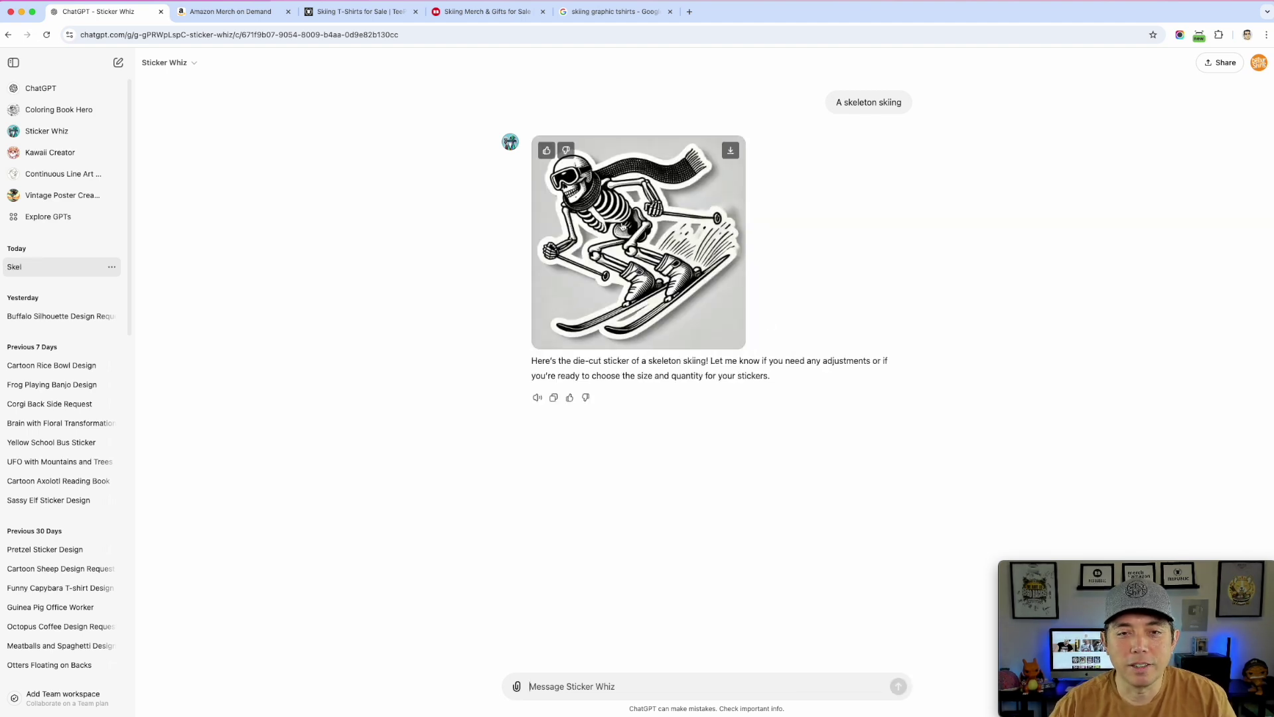
- View the generated skeleton sticker enlarged, read the prompt behind the image, and return to the chat
{"action": "left_click", "coordinate": [644, 240]}
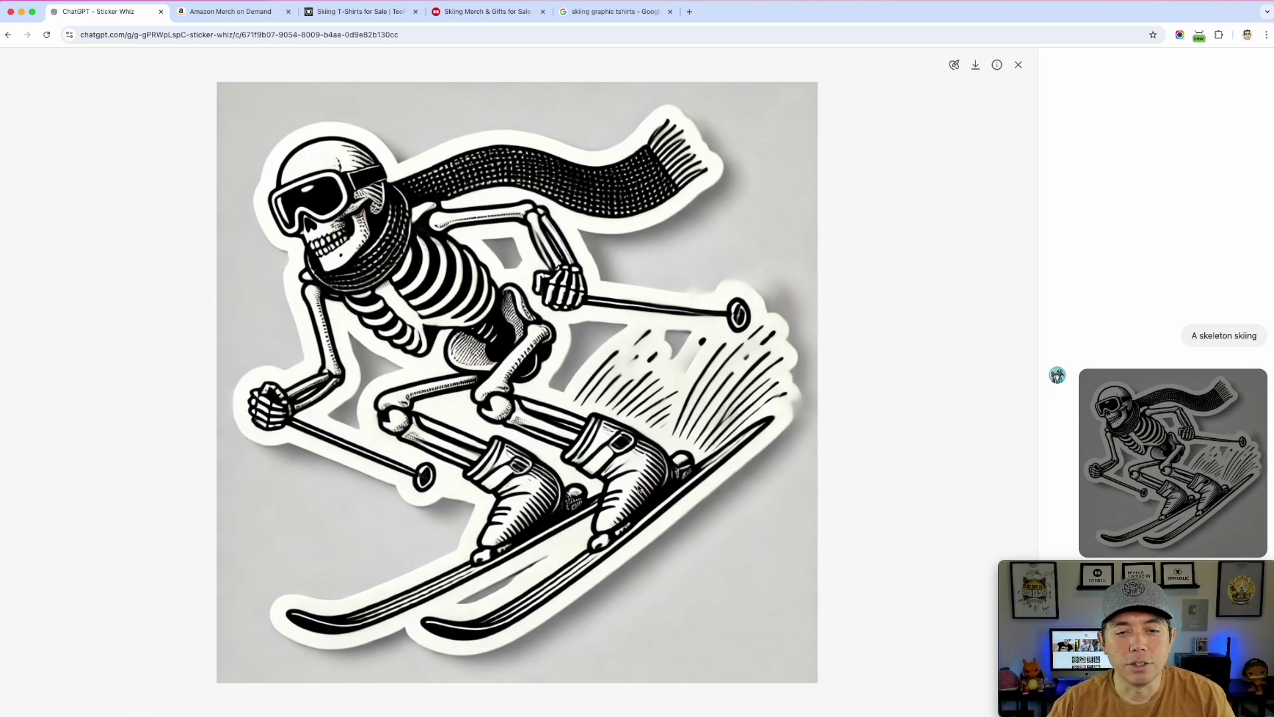
{"action": "left_click", "coordinate": [998, 66]}
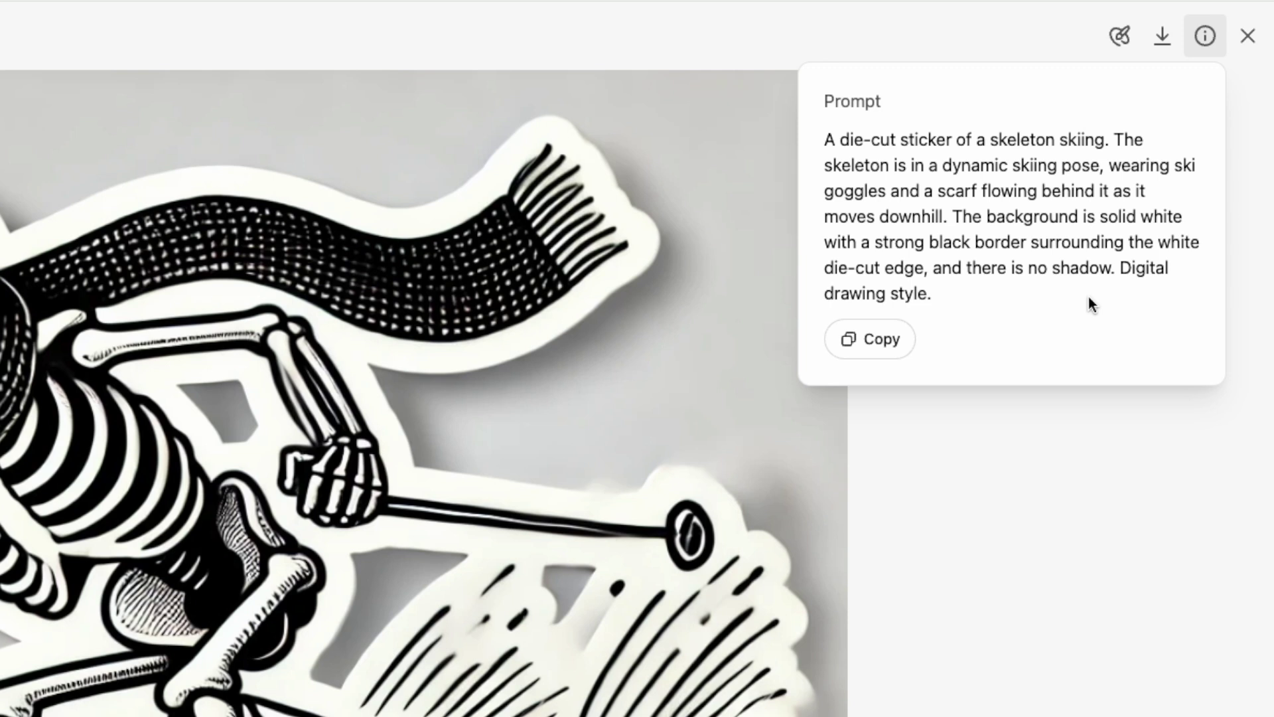
{"action": "left_click", "coordinate": [1251, 35]}
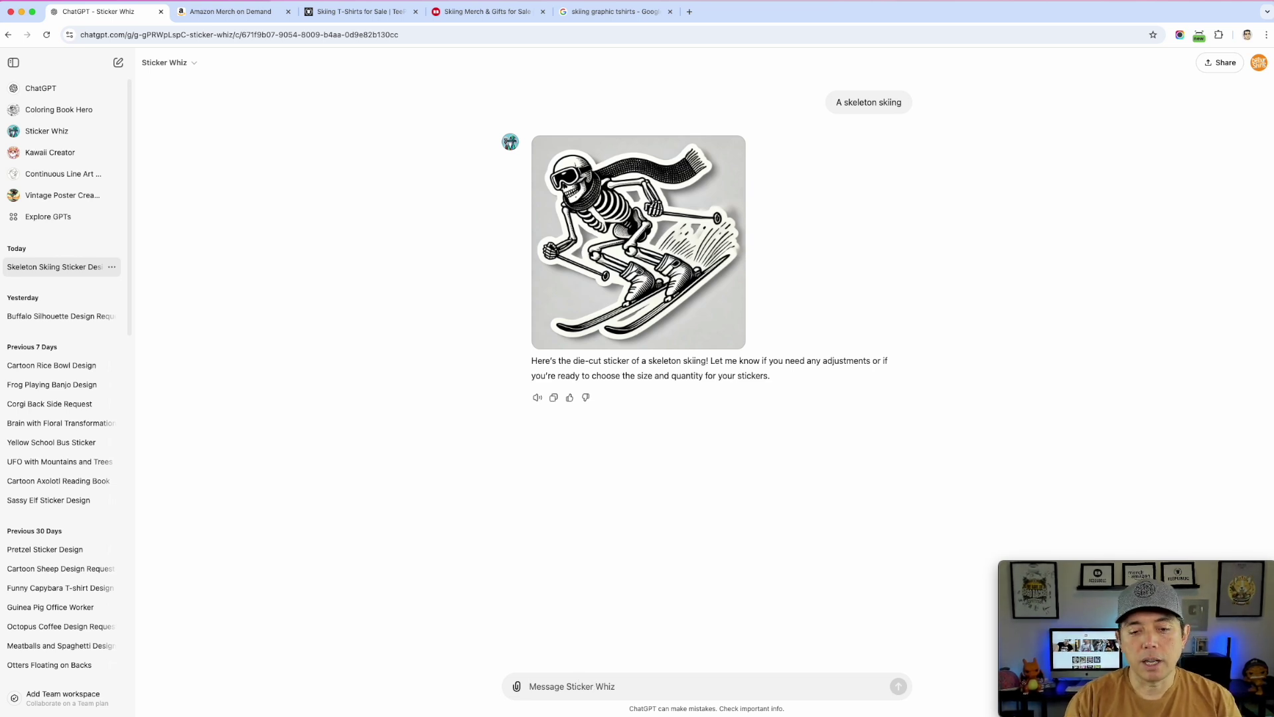
{"action": "type", "text": "Add a r"}
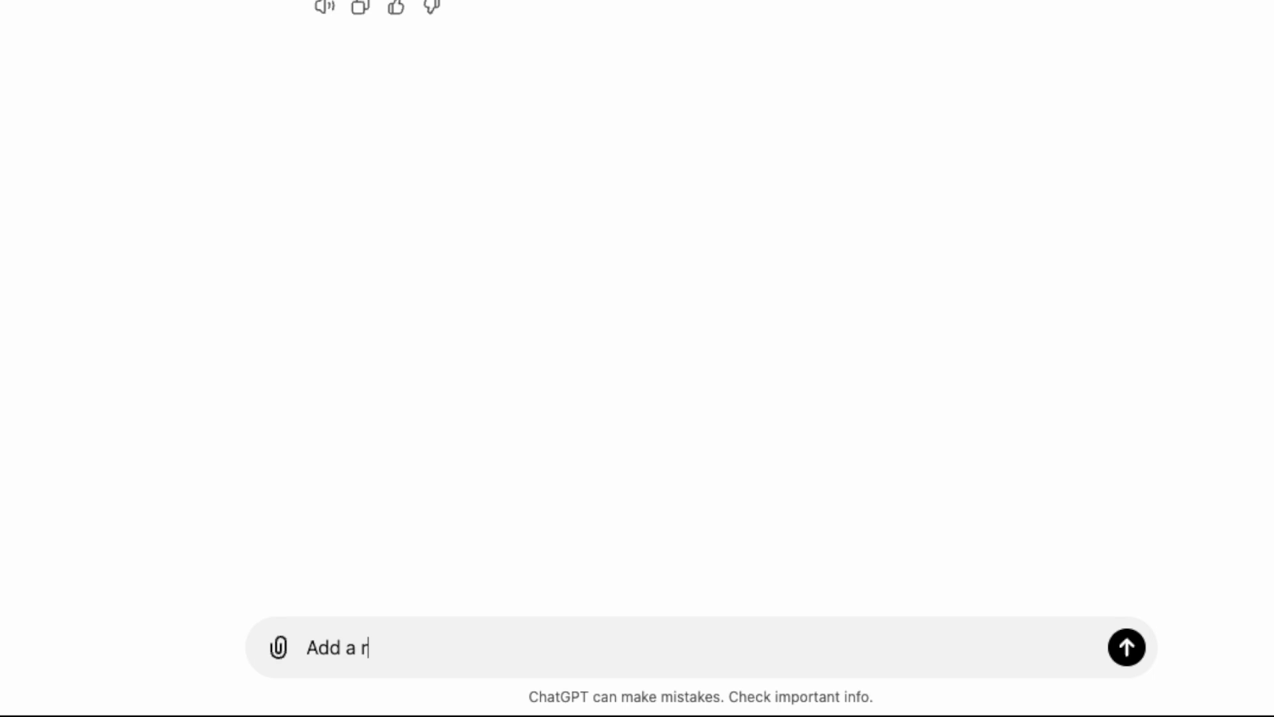
{"action": "type", "text": "ed sca"}
{"action": "key", "text": "BackSpace"}
{"action": "key", "text": "BackSpace"}
{"action": "key", "text": "BackSpace"}
{"action": "key", "text": "BackSpace"}
{"action": "key", "text": "BackSpace"}
{"action": "key", "text": "BackSpace"}
{"action": "key", "text": "BackSpace"}
{"action": "key", "text": "BackSpace"}
{"action": "key", "text": "BackSpace"}
{"action": "key", "text": "BackSpace"}
{"action": "key", "text": "BackSpace"}
{"action": "key", "text": "BackSpace"}
{"action": "key", "text": "BackSpace"}
- Send Sticker Whiz the change request "make the scarf red and have the boots red too"
{"action": "type", "text": "make the scarf red."}
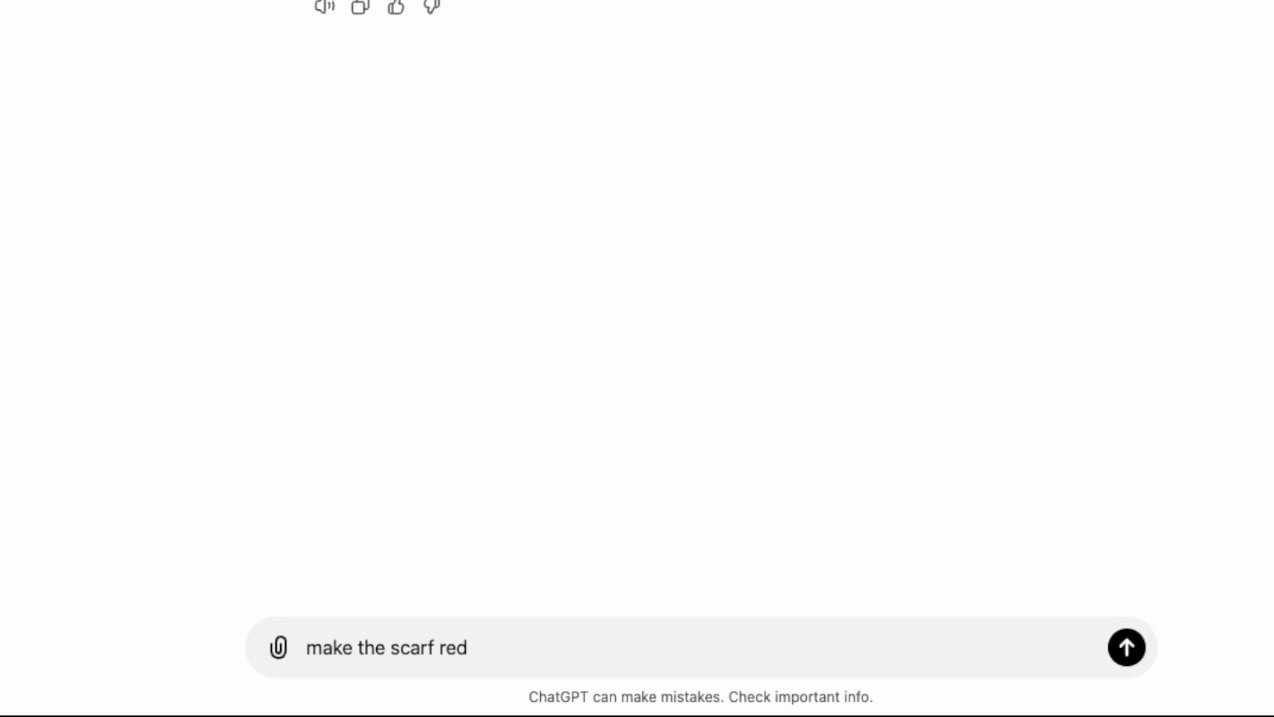
{"action": "type", "text": " and have the boots red too"}
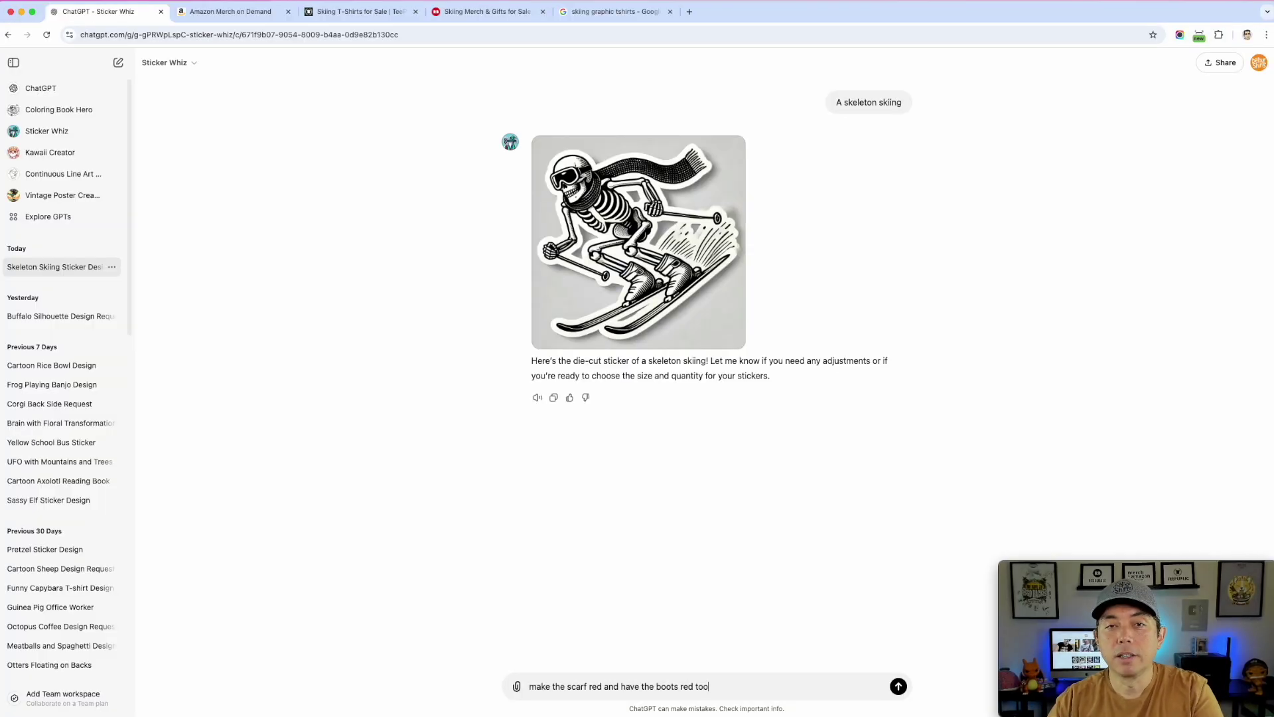
{"action": "key", "text": "Return"}
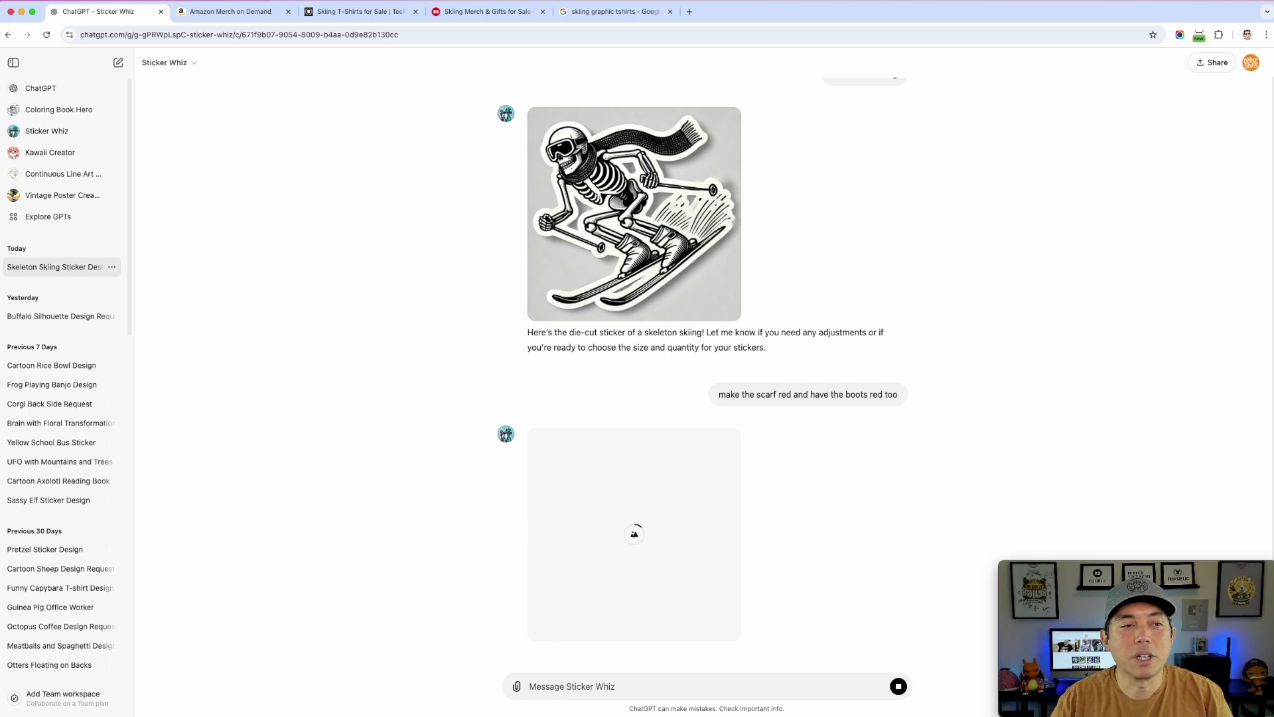
- Inspect the sticker version with the red scarf and boots at enlarged size, and return to the chat
{"action": "mouse_move", "coordinate": [724, 127]}
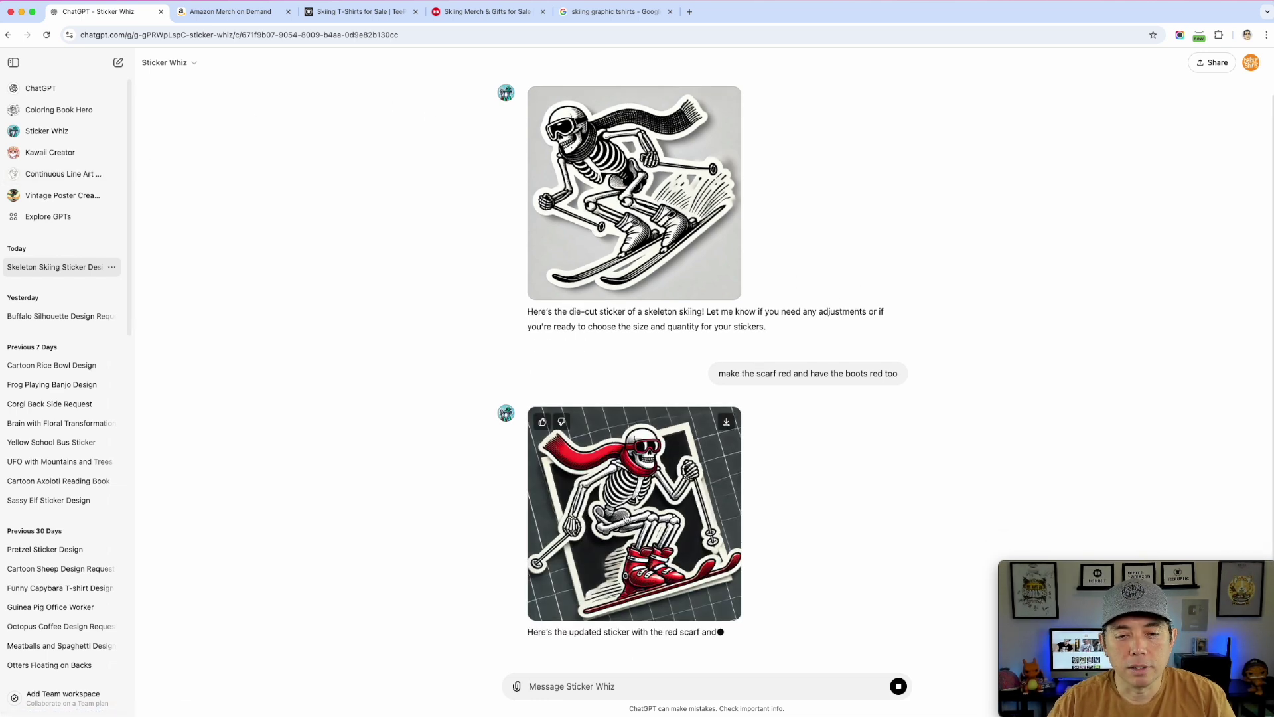
{"action": "left_click", "coordinate": [623, 529]}
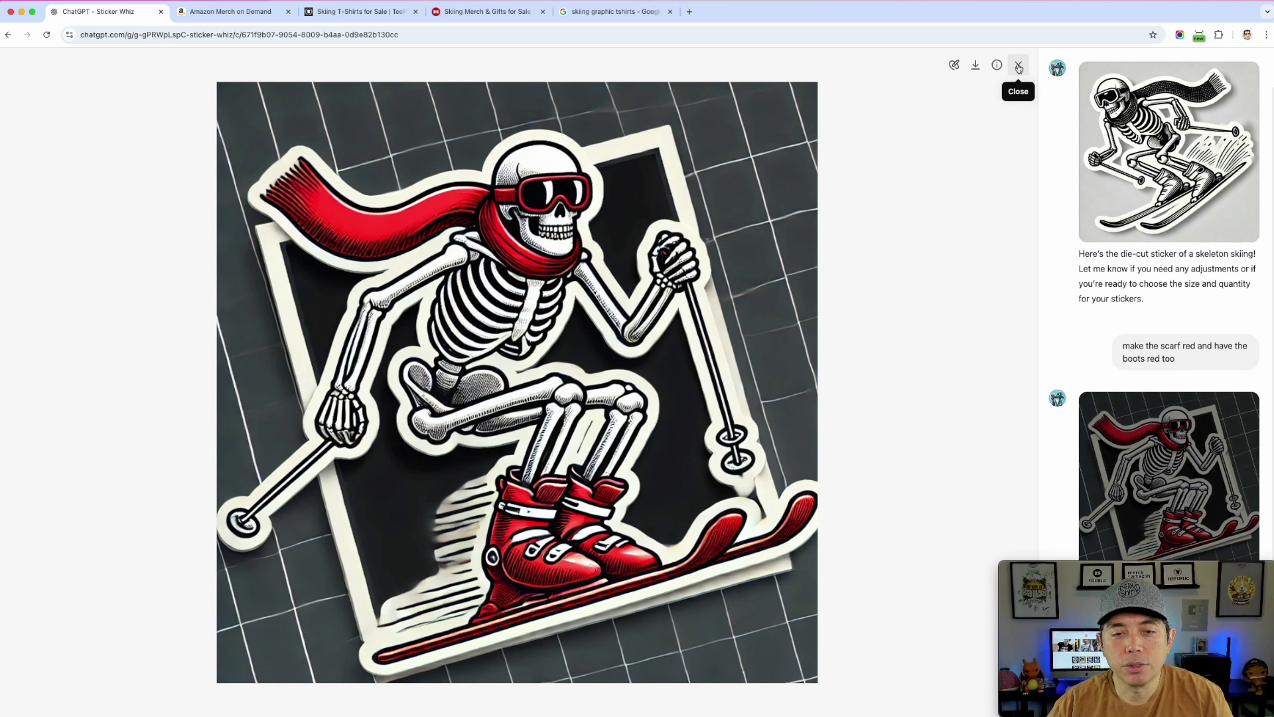
{"action": "left_click", "coordinate": [1019, 67]}
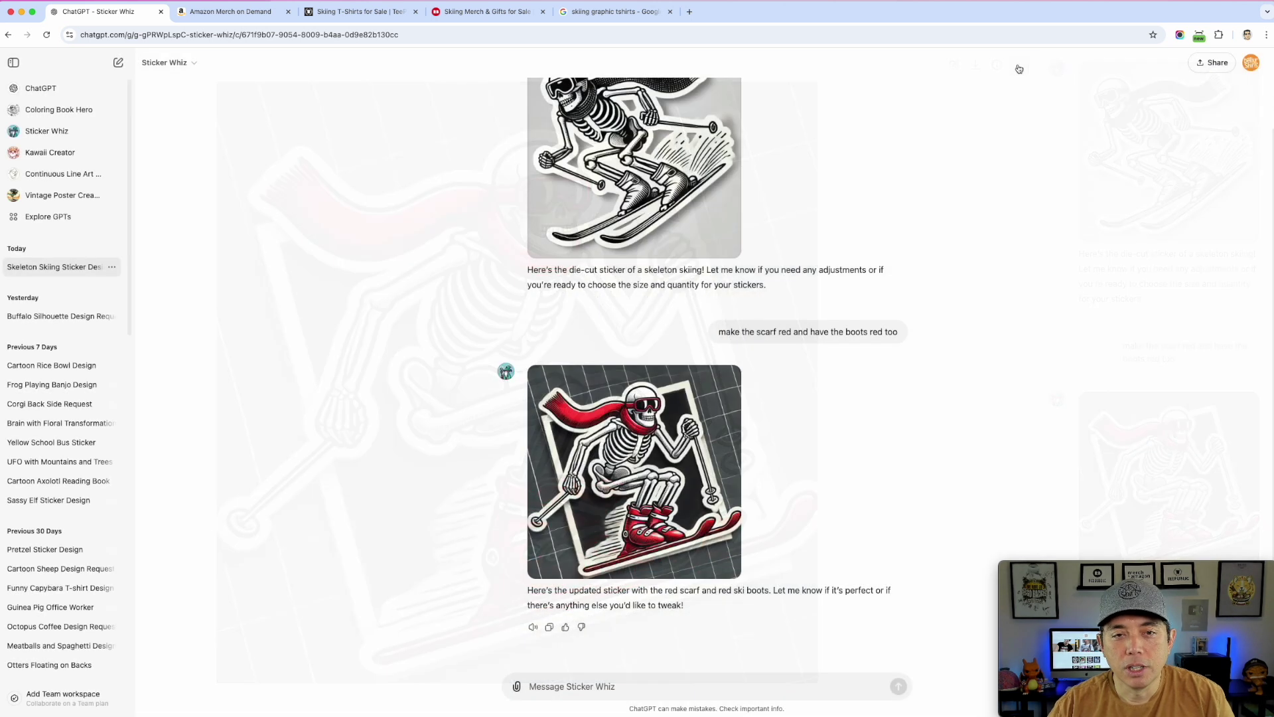
- Send the change request "have him making a jump" and inspect the new sticker enlarged
{"action": "left_click", "coordinate": [564, 686]}
{"action": "type", "text": "have him making a jump"}
{"action": "key", "text": "Return"}
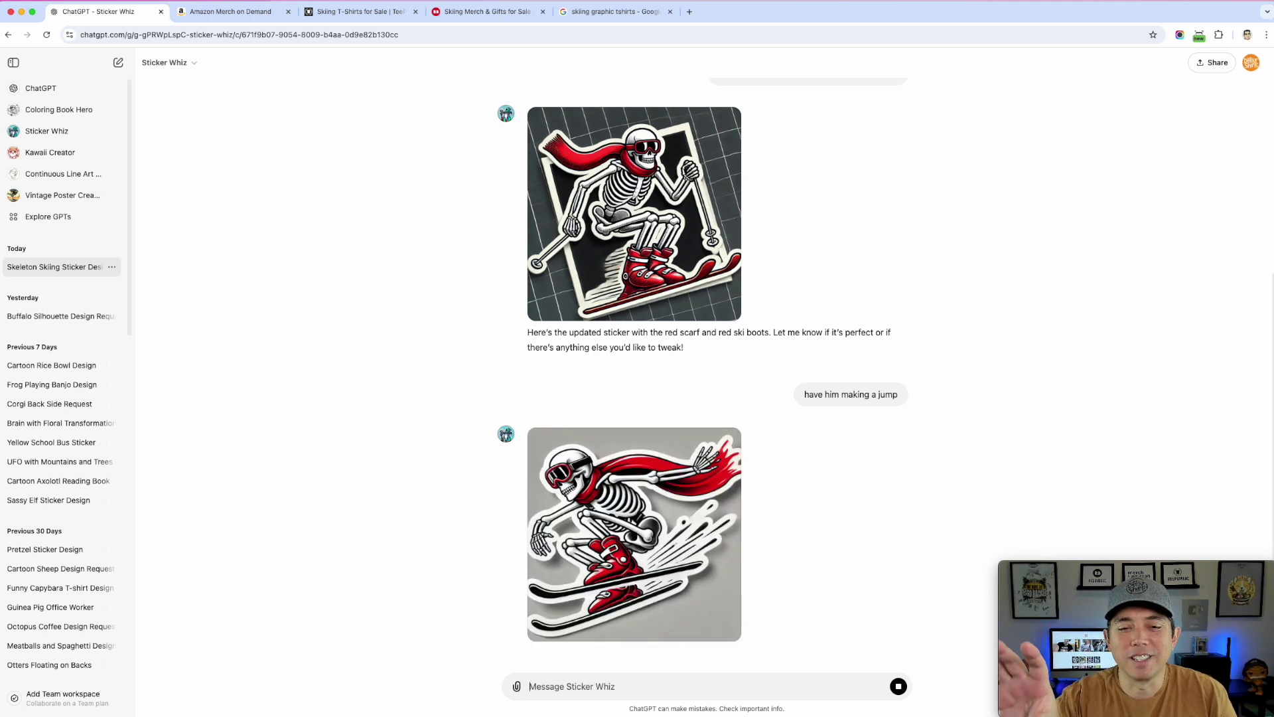
{"action": "left_click", "coordinate": [667, 477]}
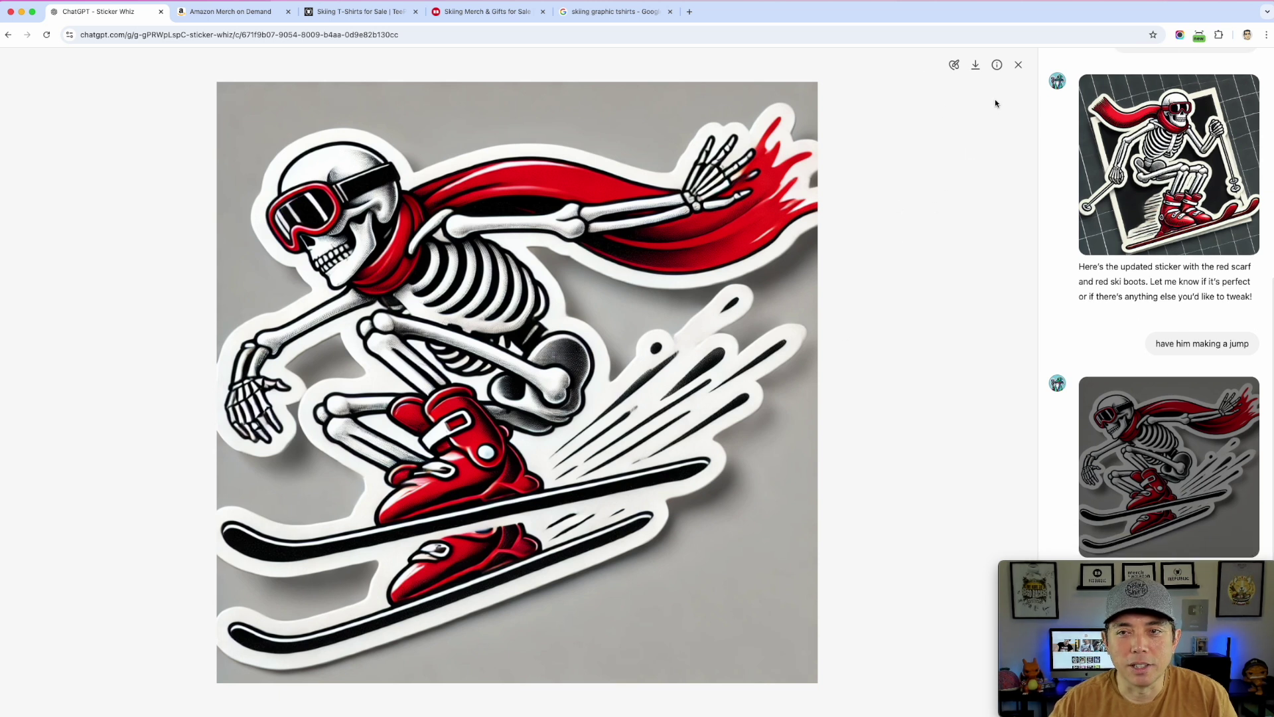
{"action": "left_click", "coordinate": [1019, 65]}
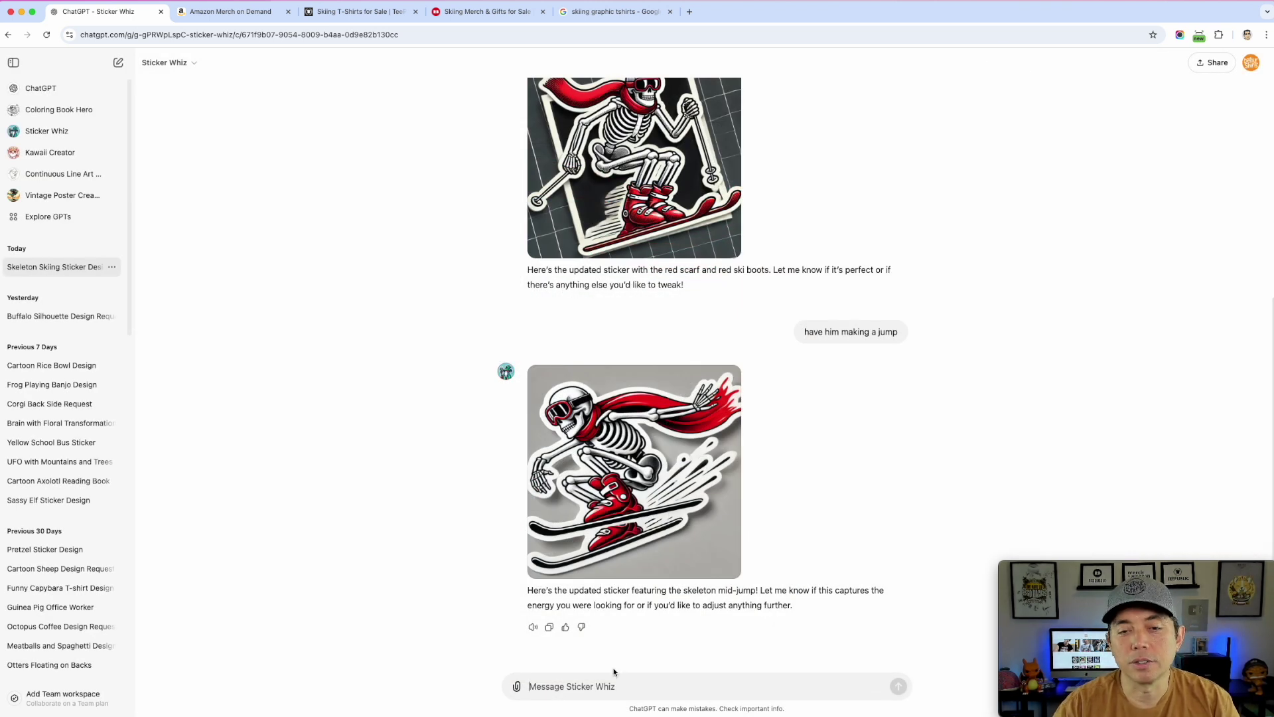
- Send the prompt "Ski goggles with a a reflection of a mountain with someone skiing" and inspect the generated goggles sticker enlarged
{"action": "type", "text": "S"}
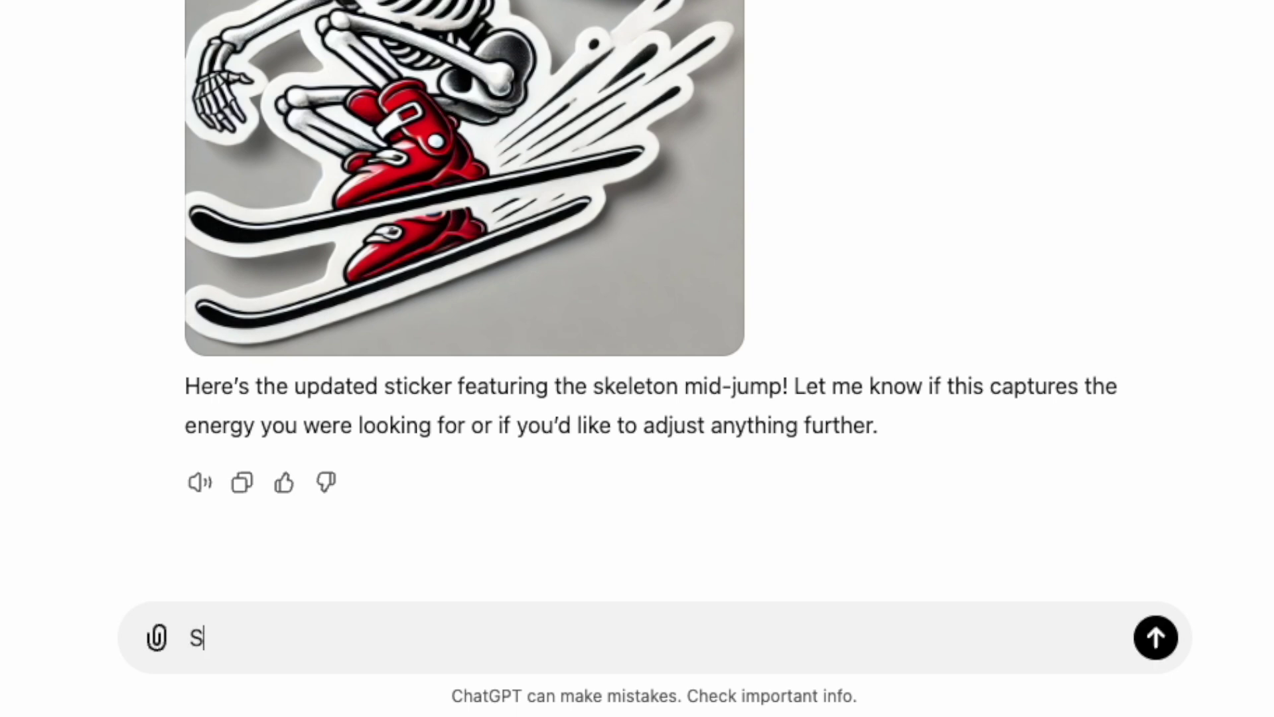
{"action": "type", "text": "ki goggles with a  a re"}
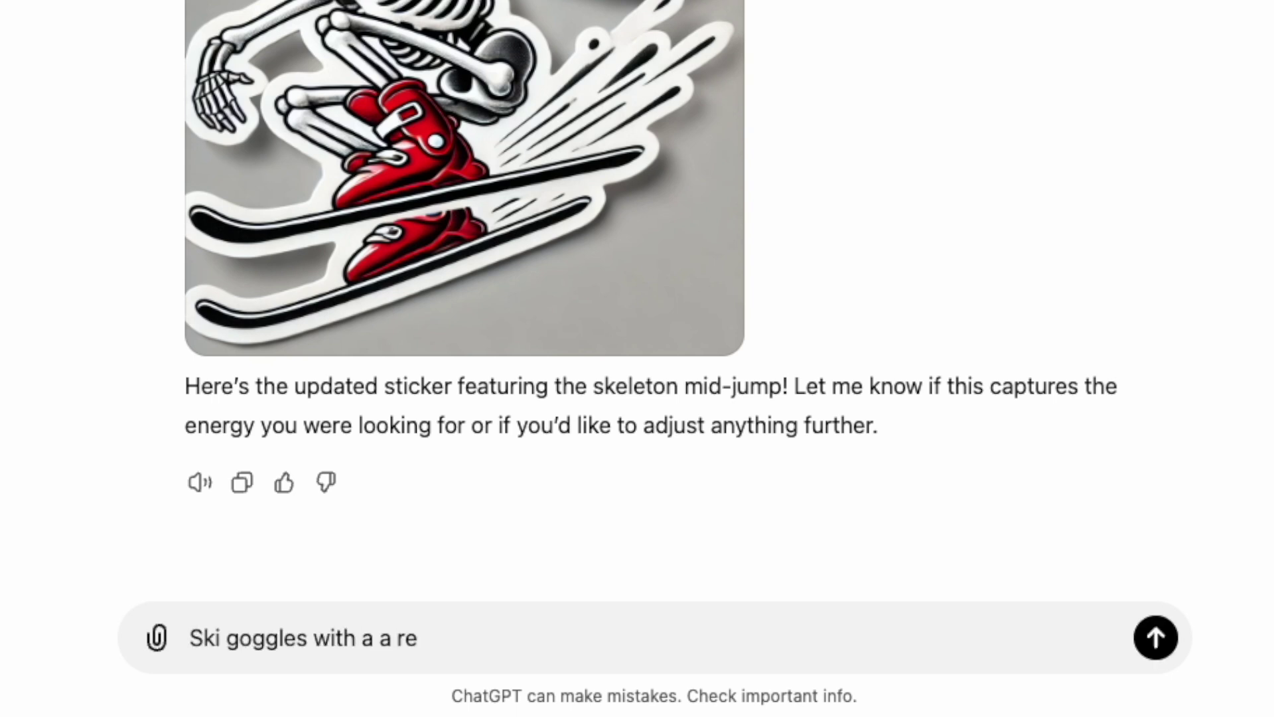
{"action": "type", "text": "flection of a mountain with "}
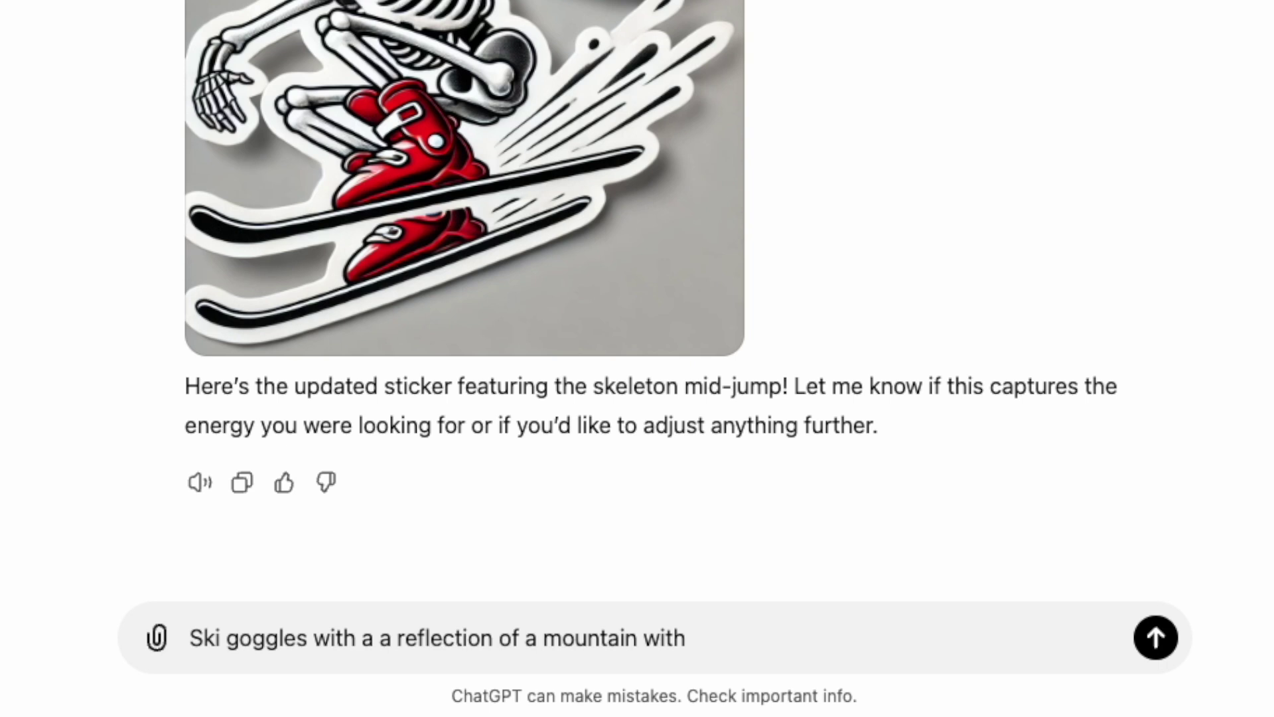
{"action": "type", "text": "wo"}
{"action": "key", "text": "BackSpace"}
{"action": "key", "text": "BackSpace"}
{"action": "type", "text": "someone skiing"}
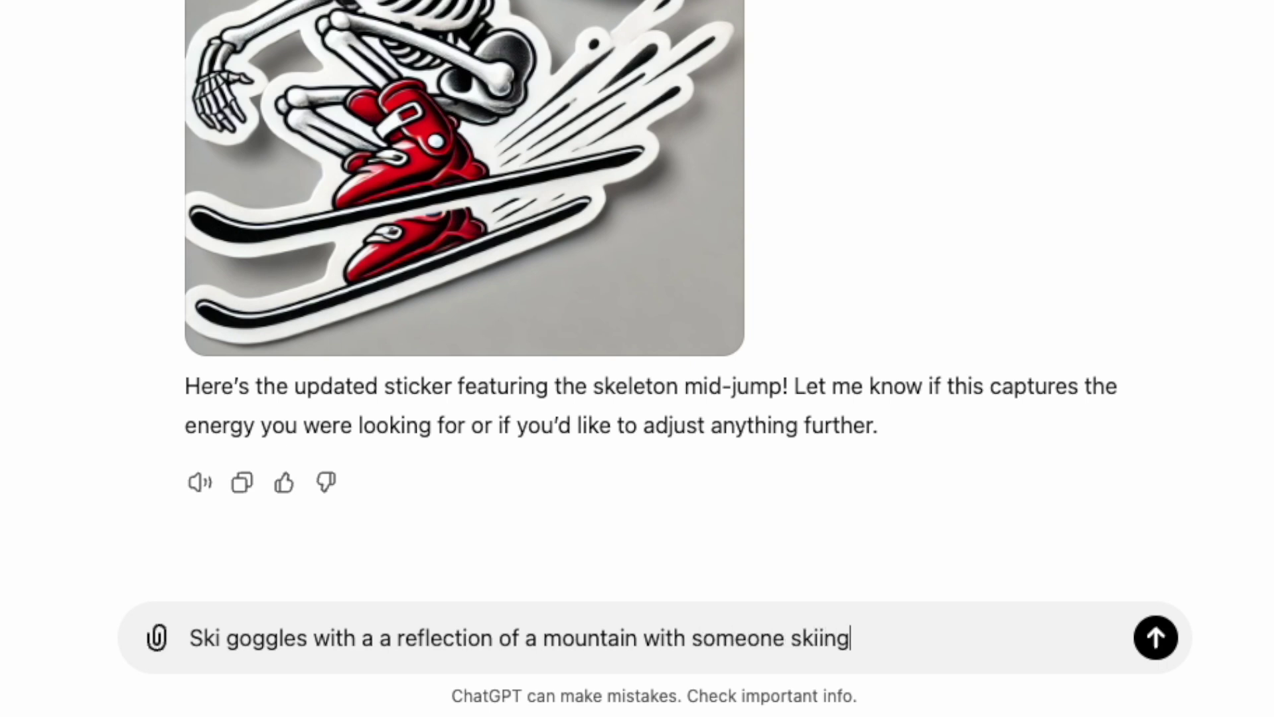
{"action": "key", "text": "Return"}
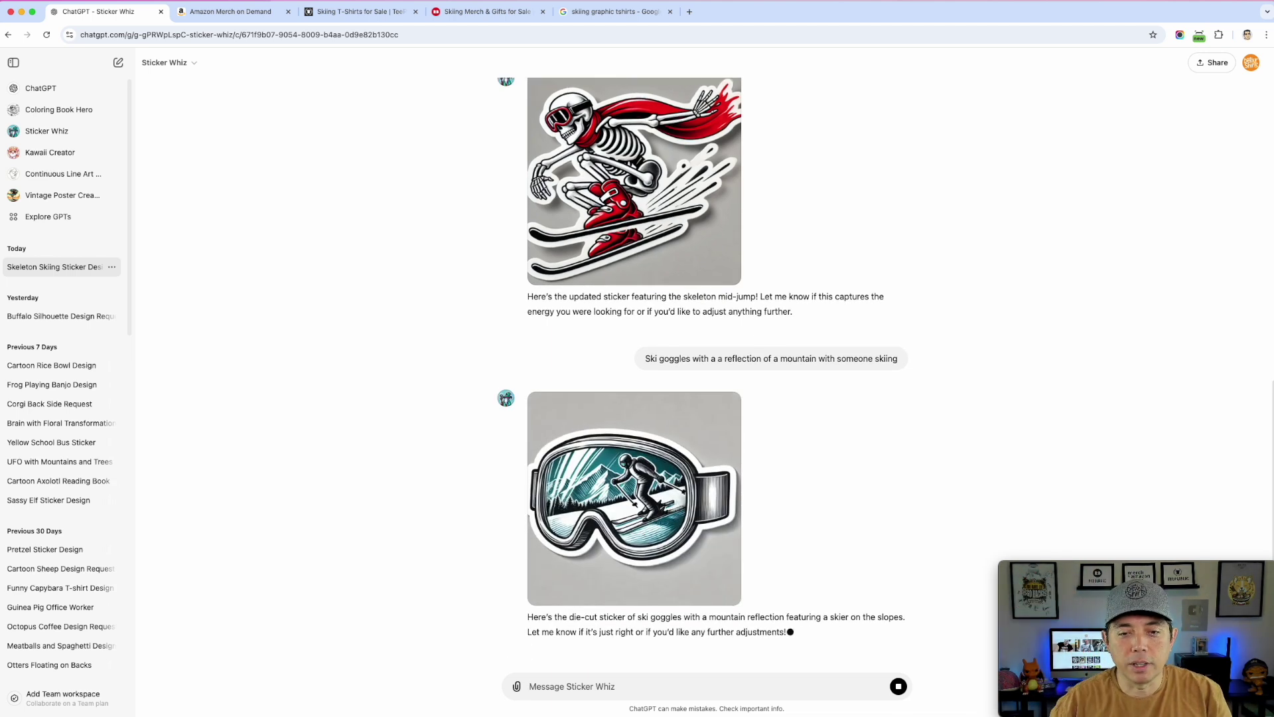
{"action": "left_click", "coordinate": [722, 454]}
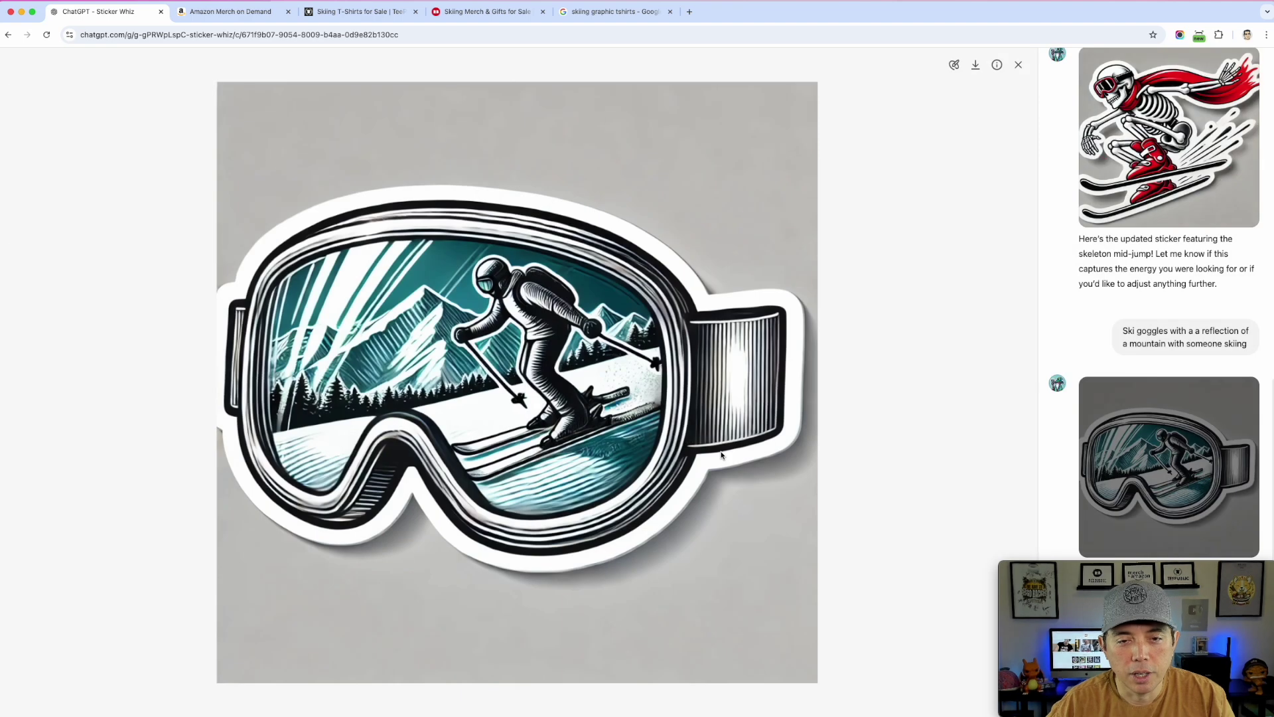
{"action": "left_click", "coordinate": [1018, 64]}
- Send the change request "Have it face forward and have more colors, maybe a sunset" and view the new goggles sticker enlarged
{"action": "left_click", "coordinate": [594, 683]}
{"action": "type", "text": "Have it face forward and m"}
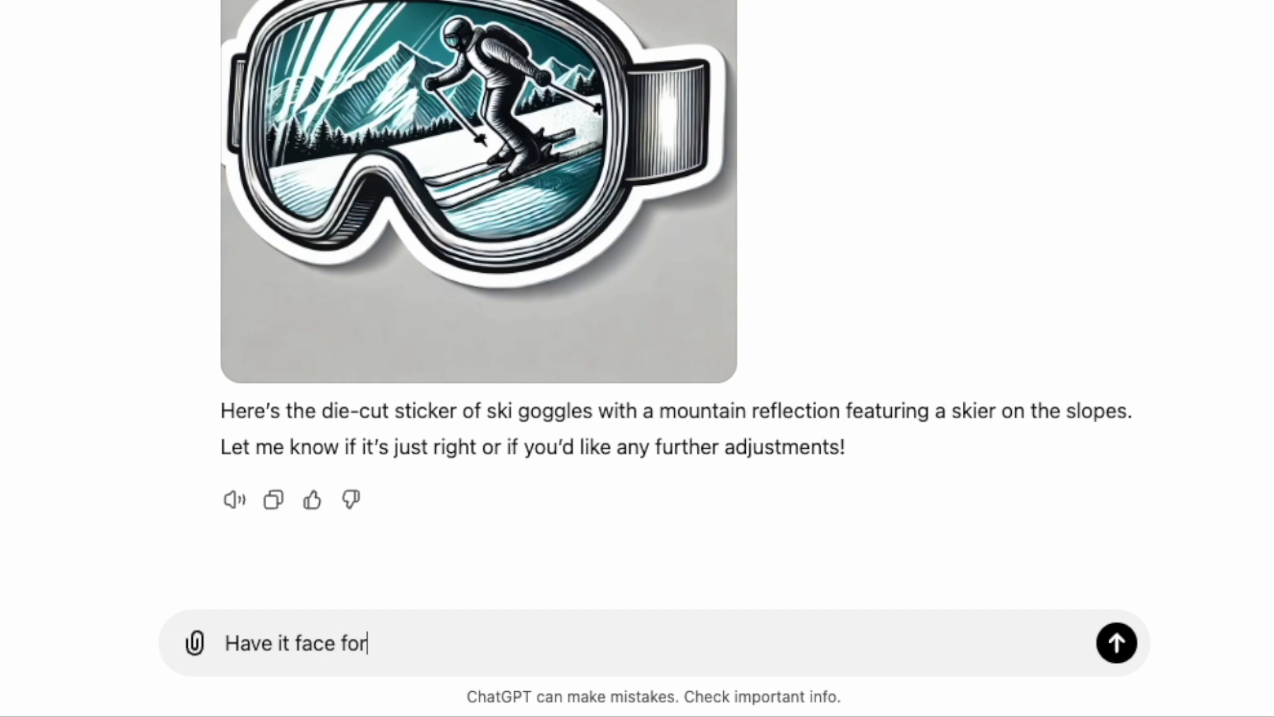
{"action": "key", "text": "BackSpace"}
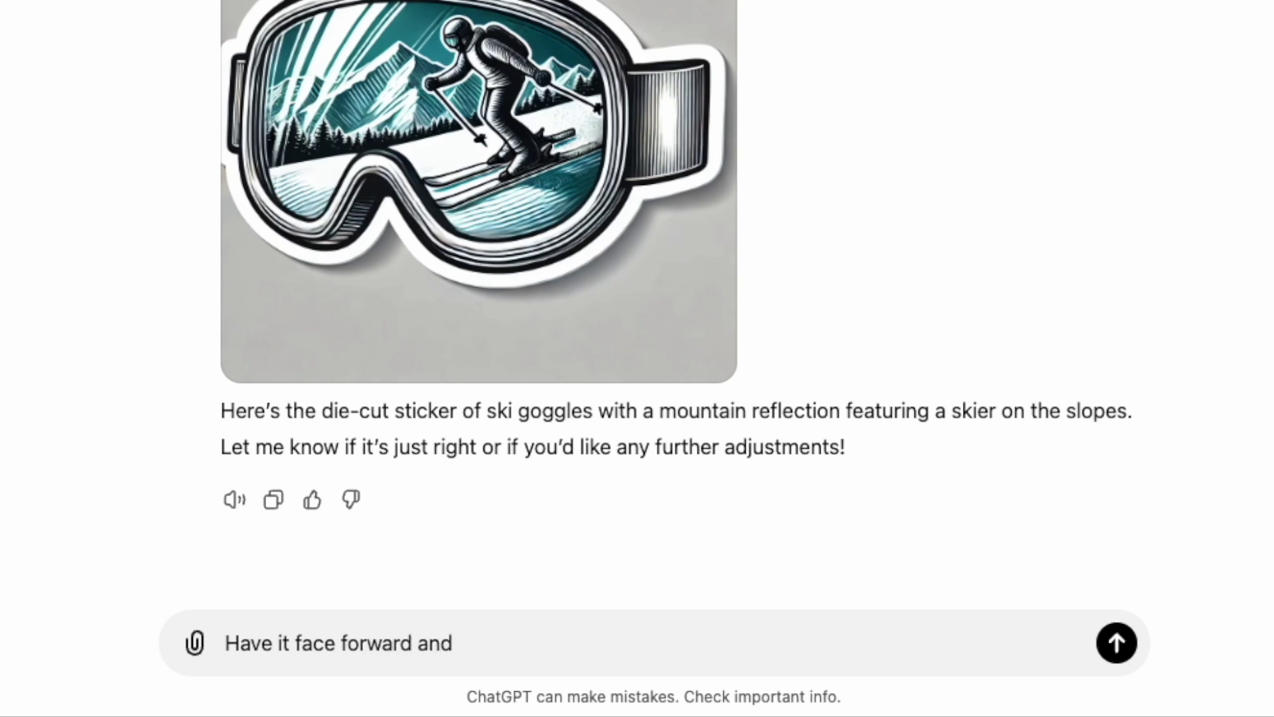
{"action": "type", "text": "have more colors m"}
{"action": "key", "text": "BackSpace"}
{"action": "type", "text": ", maybe a sunset"}
{"action": "key", "text": "Return"}
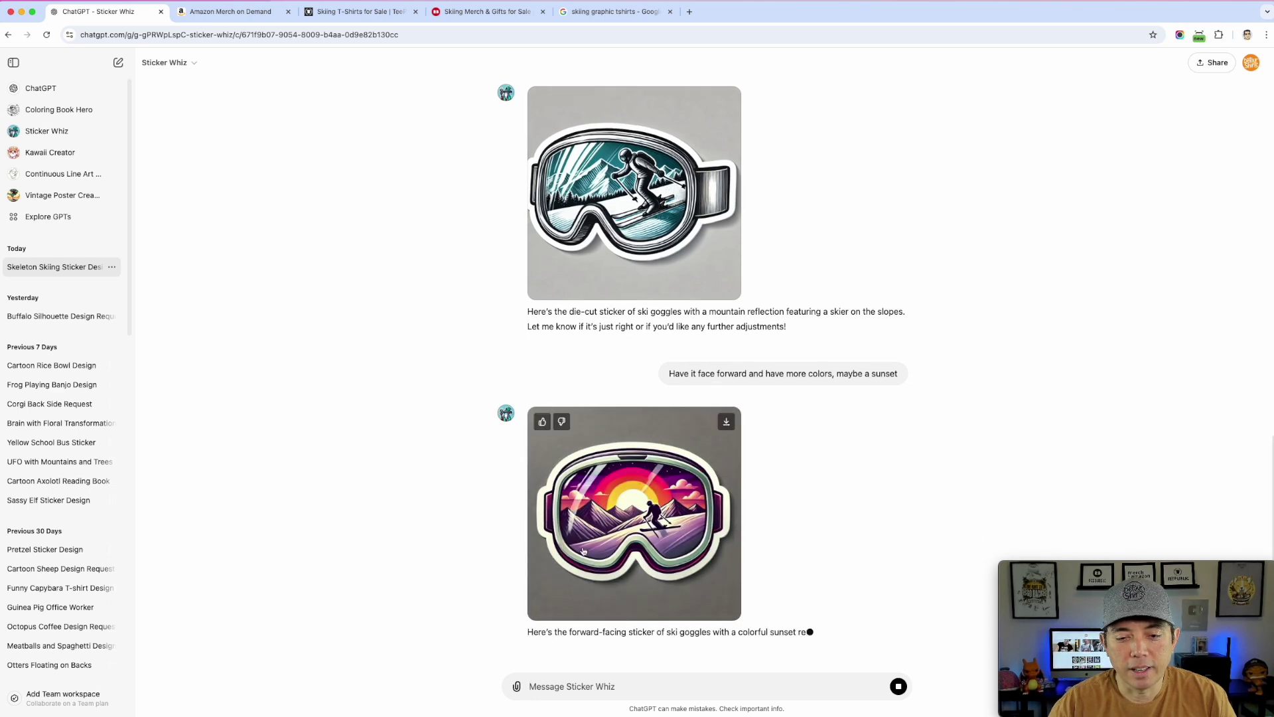
{"action": "left_click", "coordinate": [603, 521]}
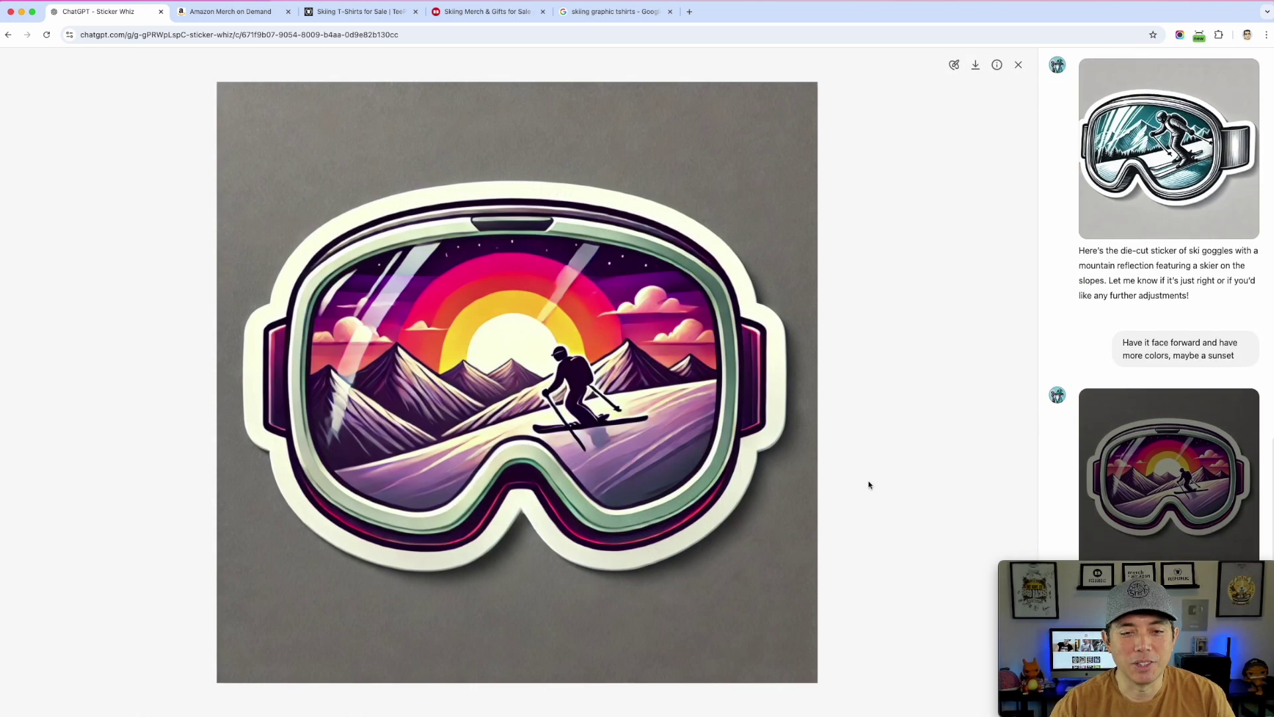
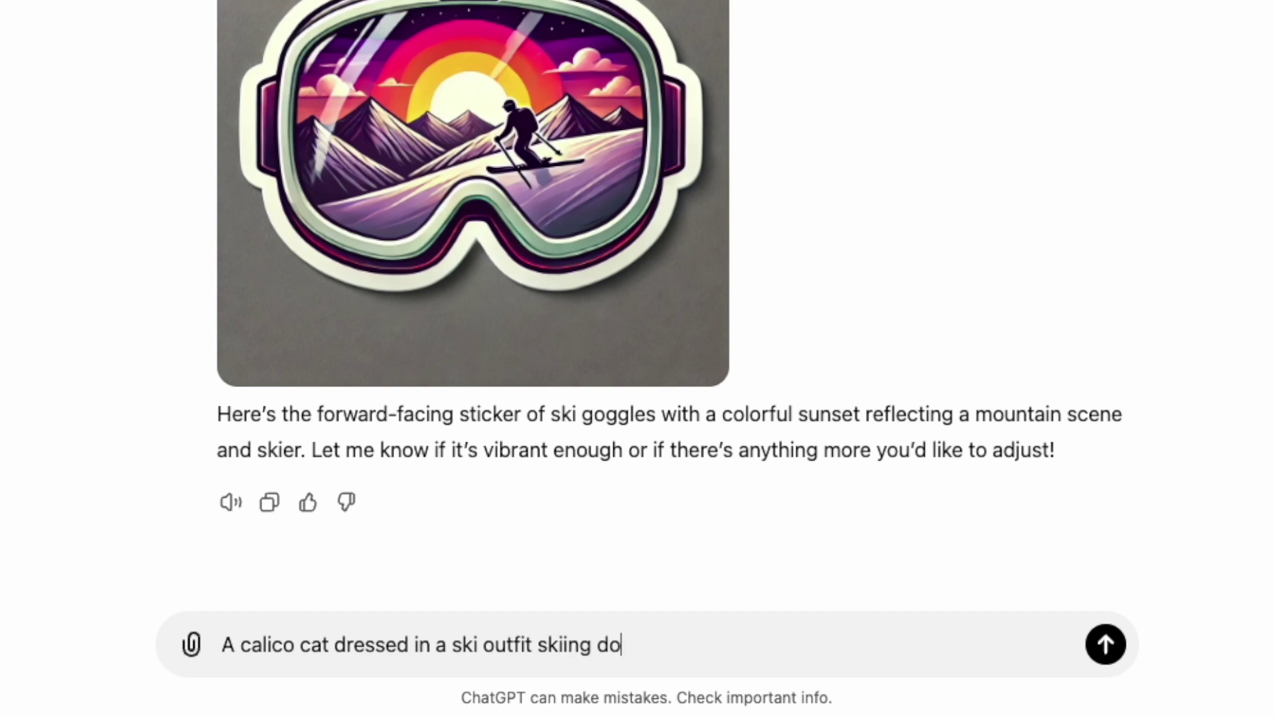
- Send the prompt "A calico cat dressed in a ski outfit skiing down a hill" and inspect the cat sticker enlarged
{"action": "key", "text": "Return"}
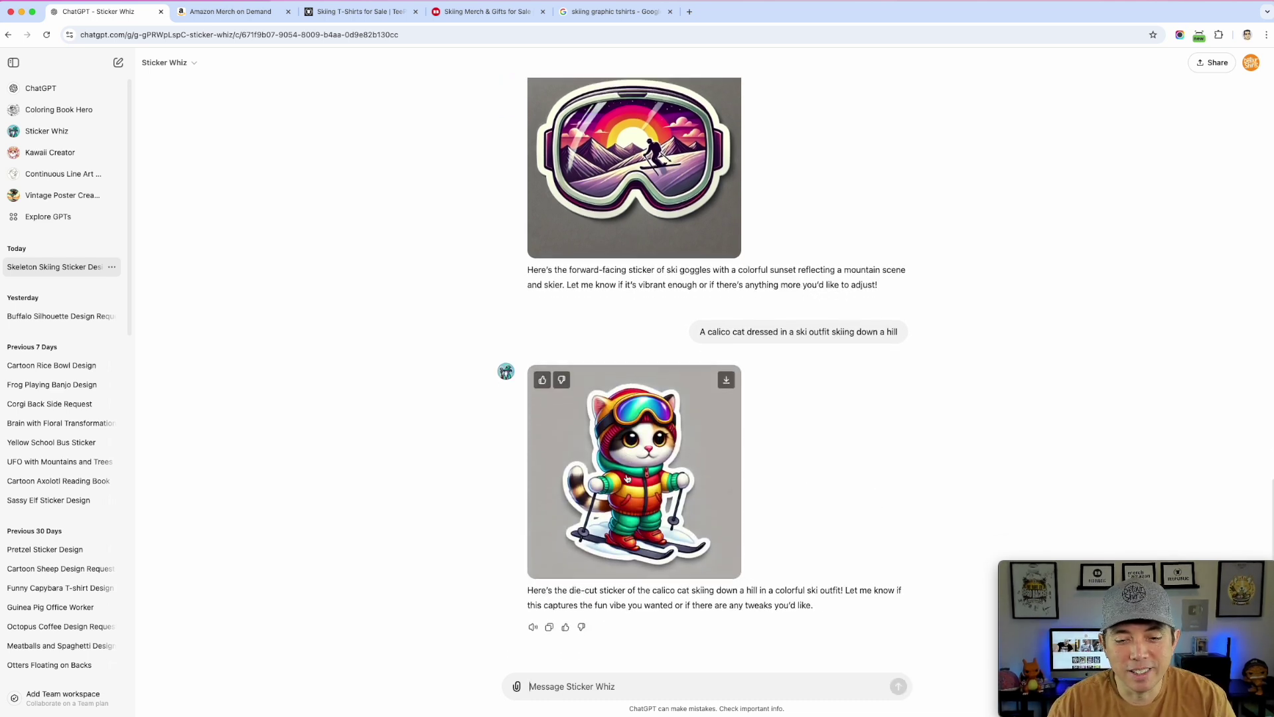
{"action": "left_click", "coordinate": [697, 505]}
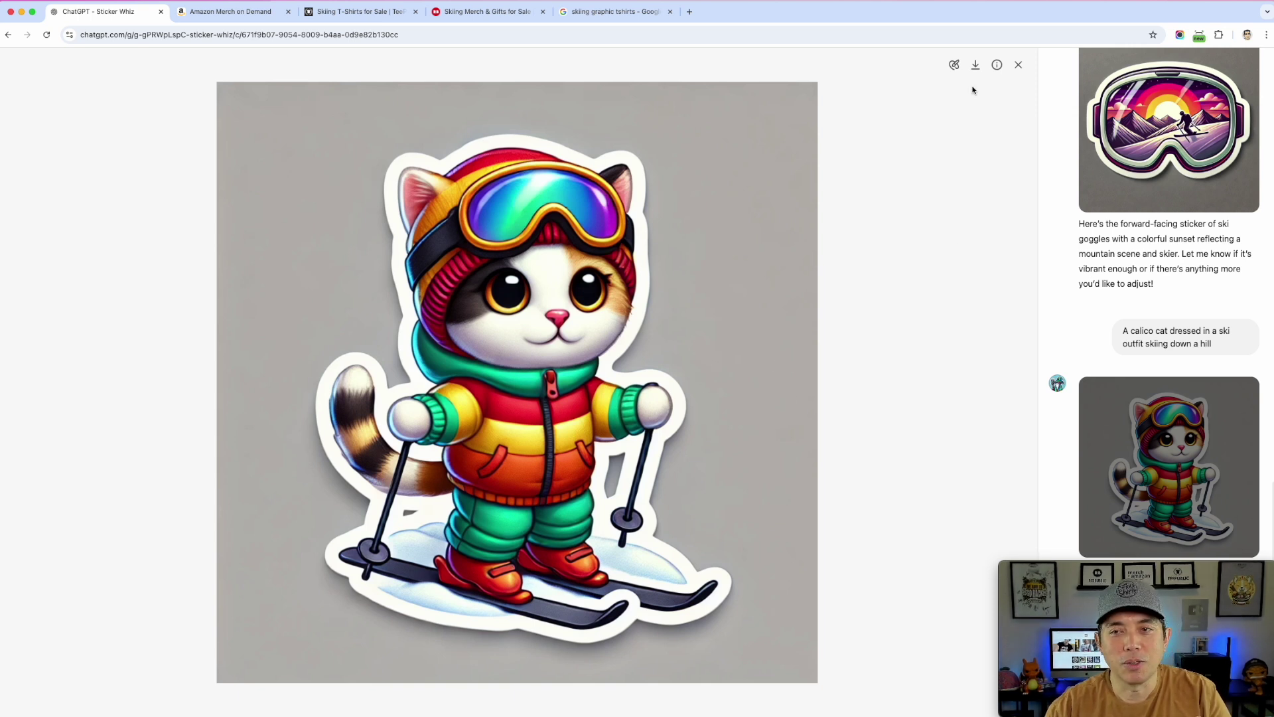
{"action": "left_click", "coordinate": [1018, 67]}
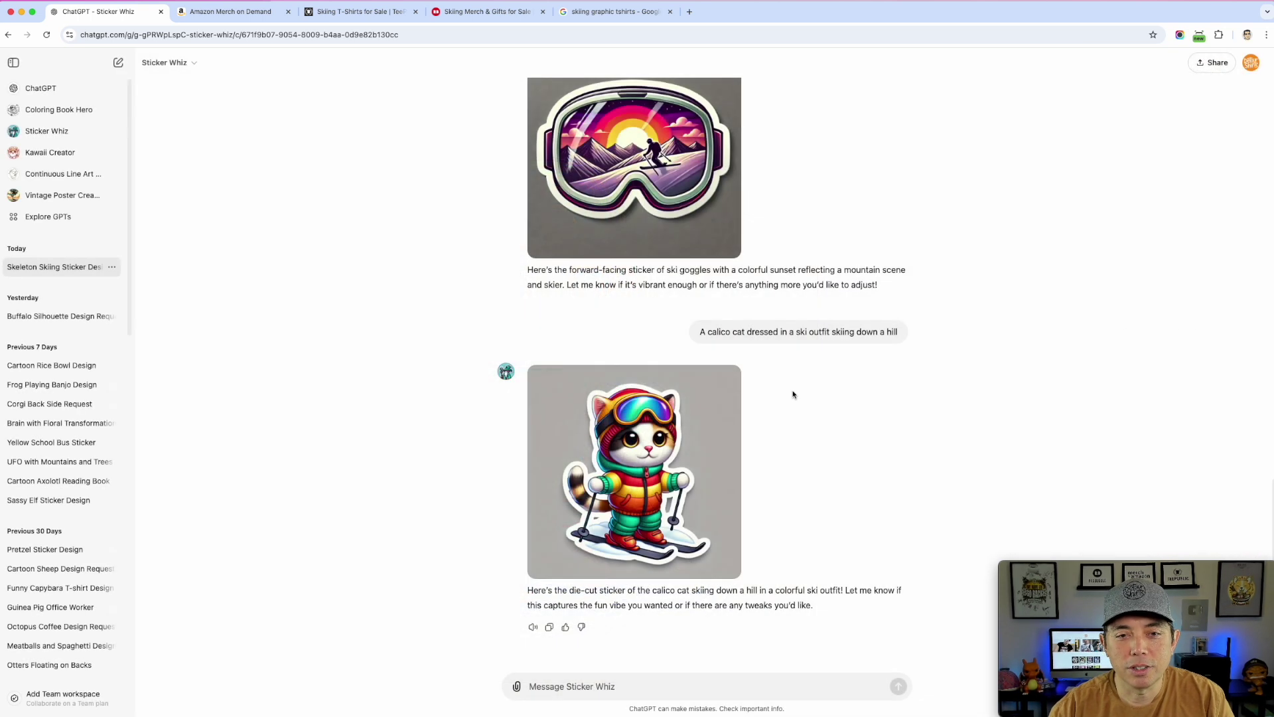
- Send the change request "make more sporty" for the cat sticker and inspect the new version enlarged
{"action": "left_click", "coordinate": [545, 686]}
{"action": "type", "text": "make mo"}
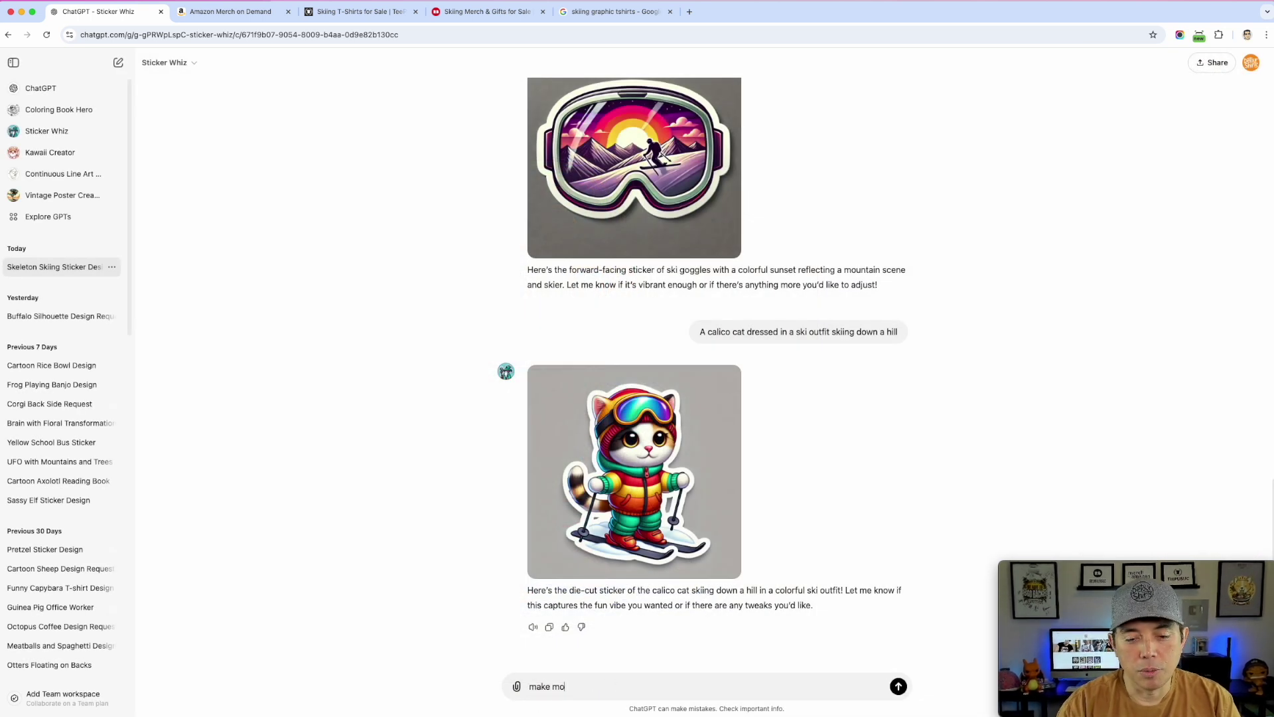
{"action": "type", "text": "re sporty"}
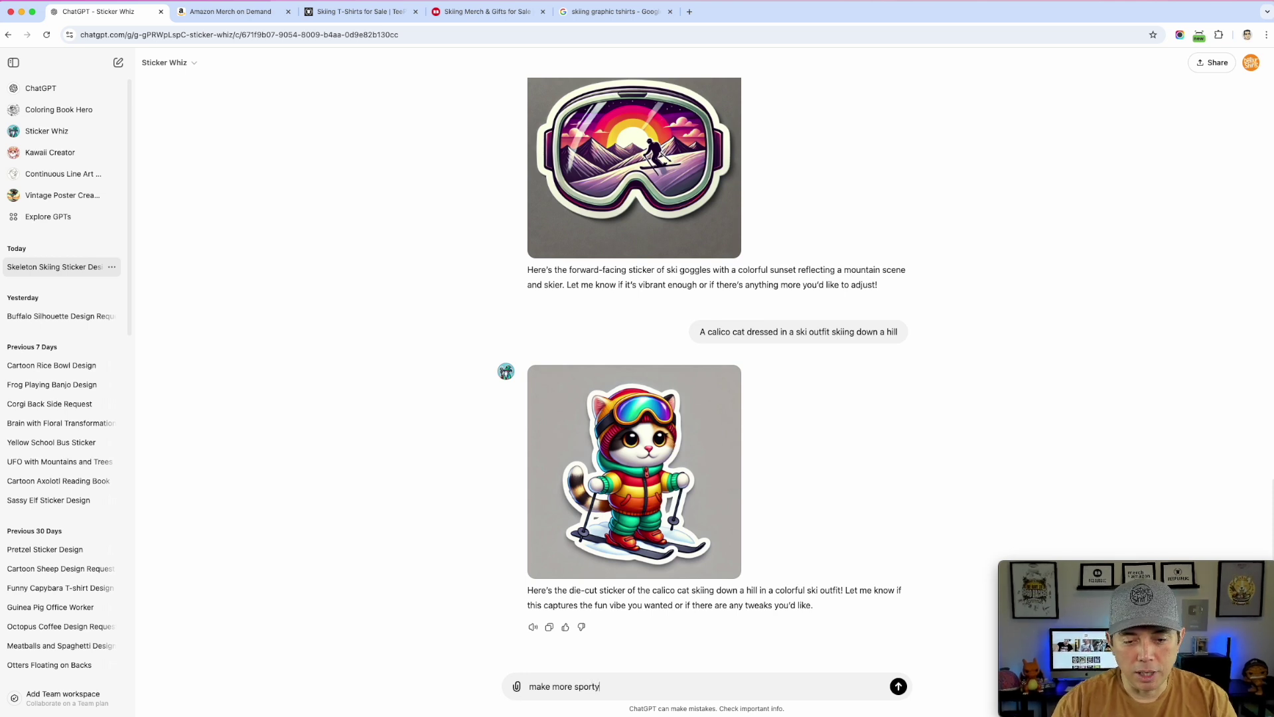
{"action": "left_click", "coordinate": [898, 686]}
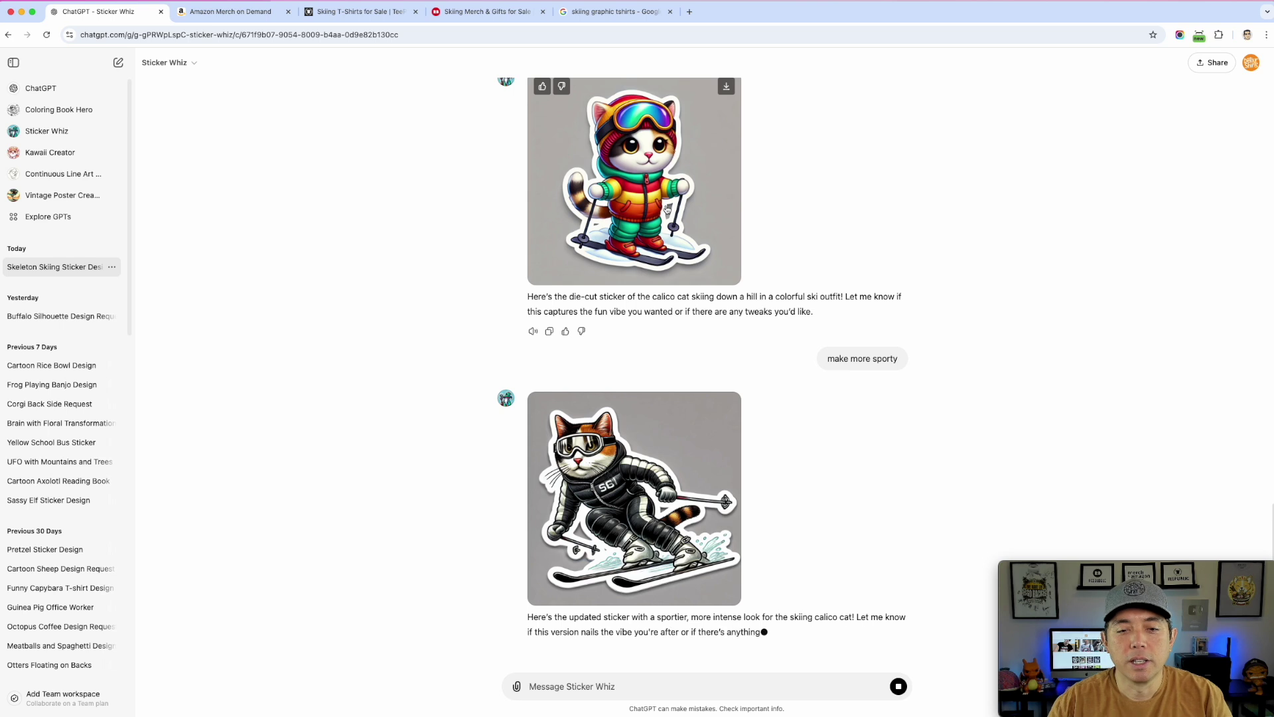
{"action": "left_click", "coordinate": [639, 474]}
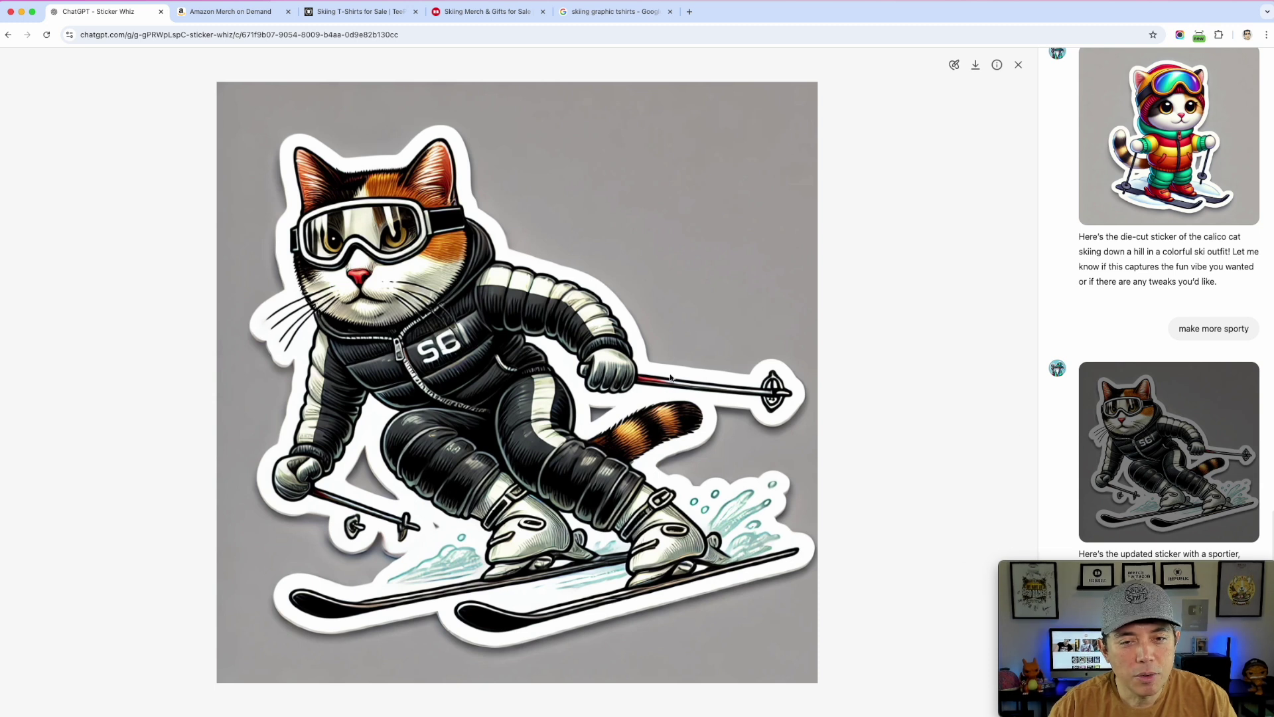
{"action": "left_click", "coordinate": [1019, 64]}
- Request another cat version with "try it without the ski outfit" and inspect the resulting sticker enlarged
{"action": "left_click", "coordinate": [585, 685]}
{"action": "type", "text": "try it w"}
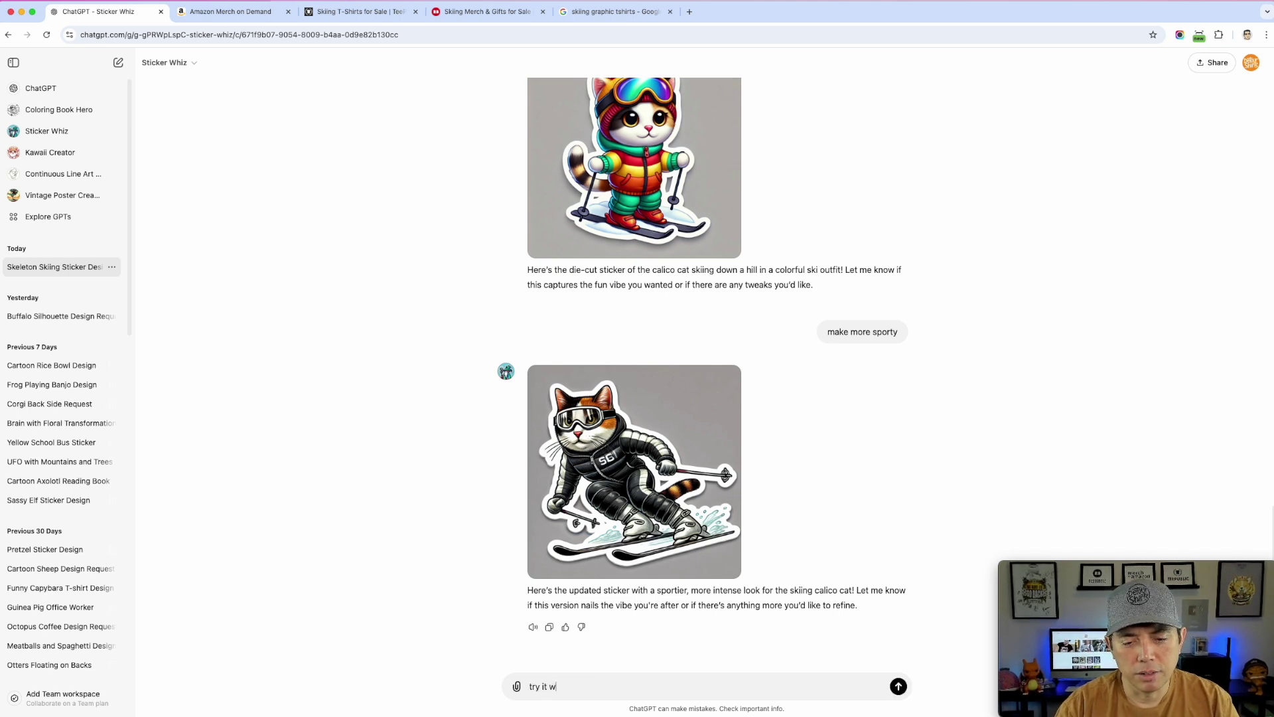
{"action": "type", "text": "ithout the sk"}
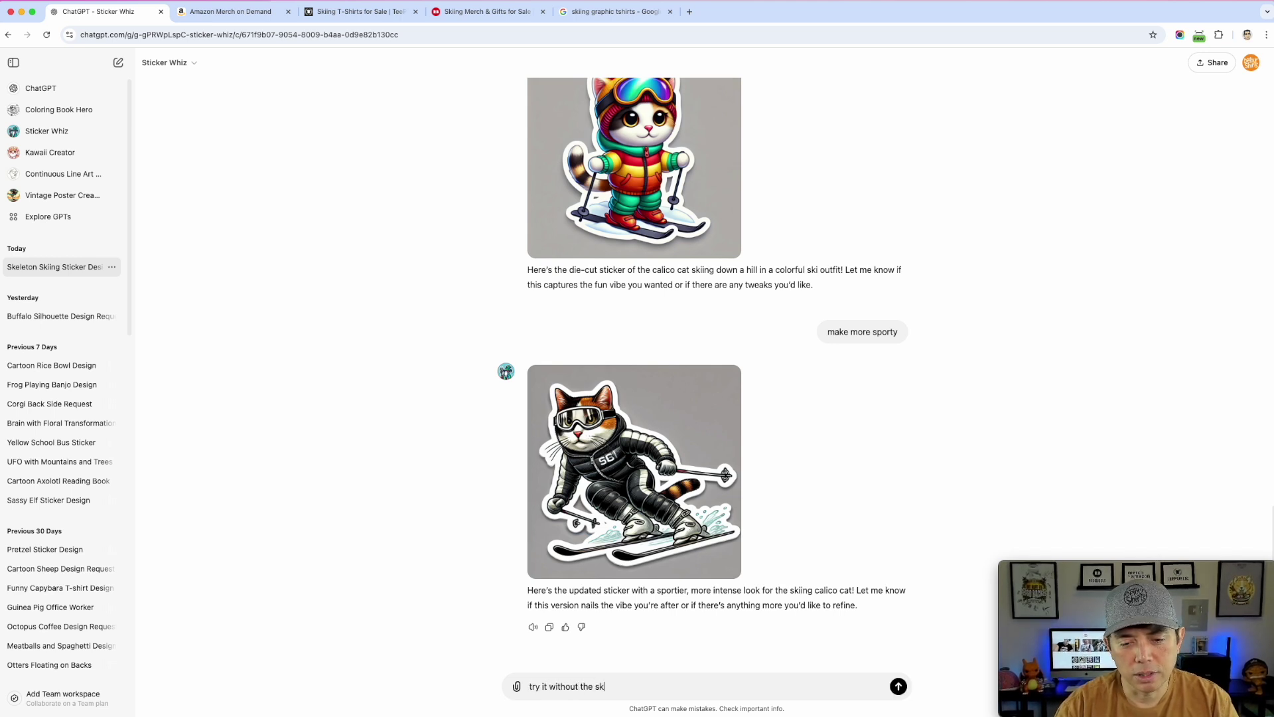
{"action": "type", "text": "i outfit"}
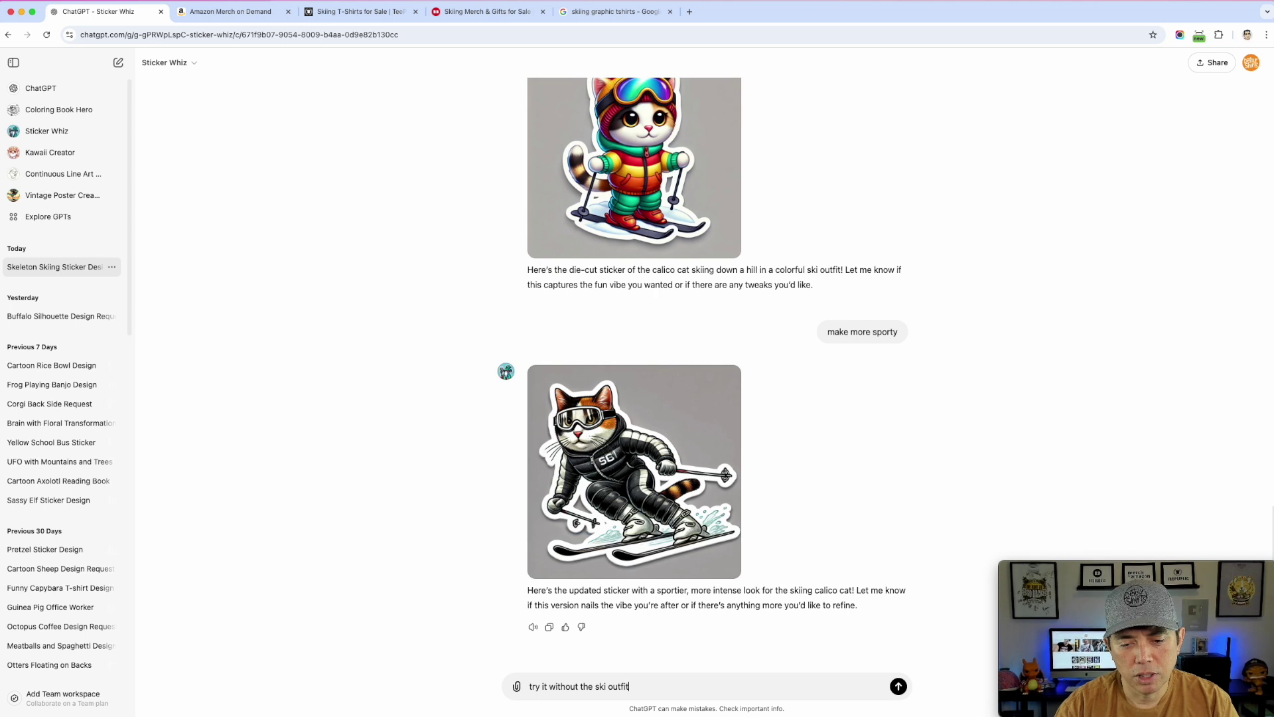
{"action": "key", "text": "Return"}
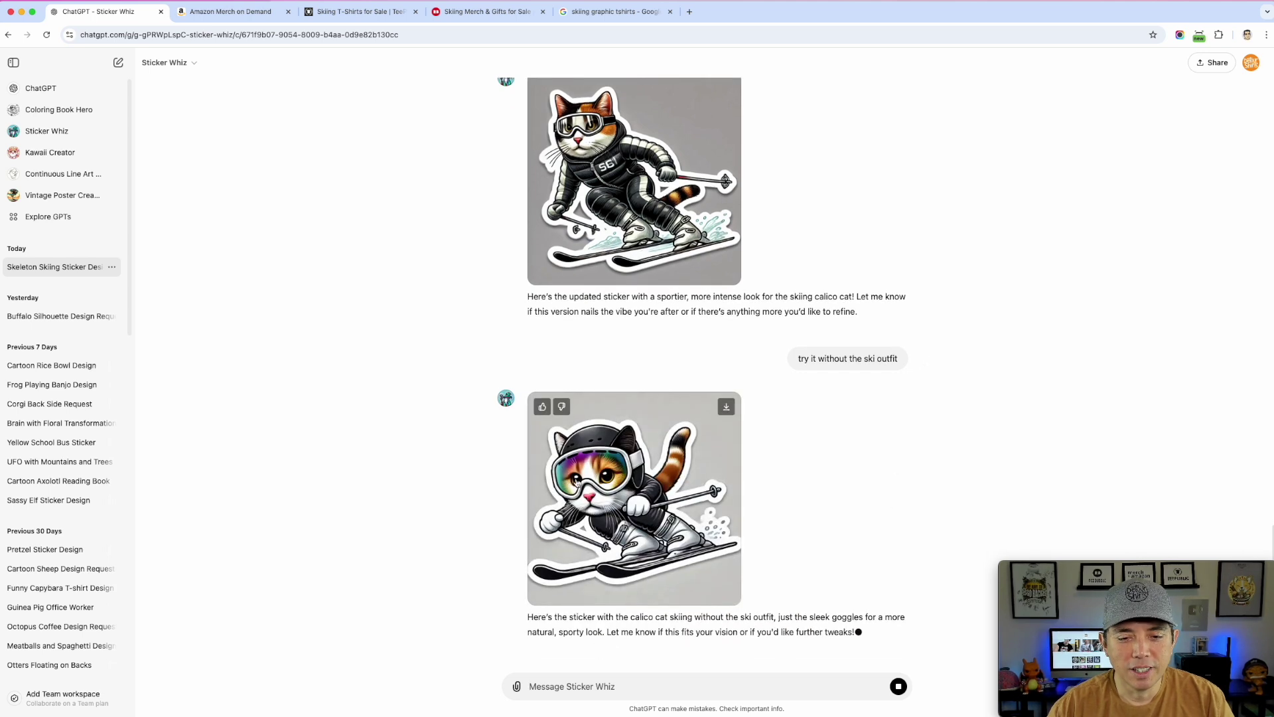
{"action": "left_click", "coordinate": [697, 511]}
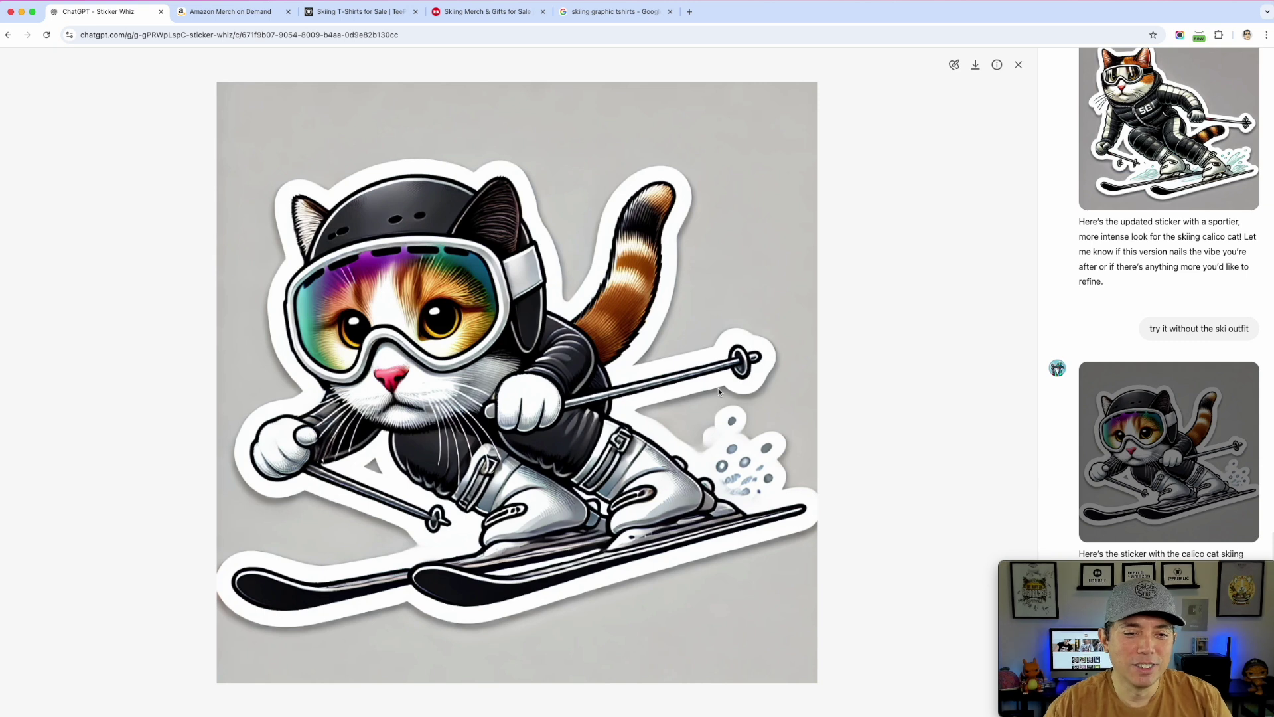
{"action": "left_click", "coordinate": [1019, 65]}
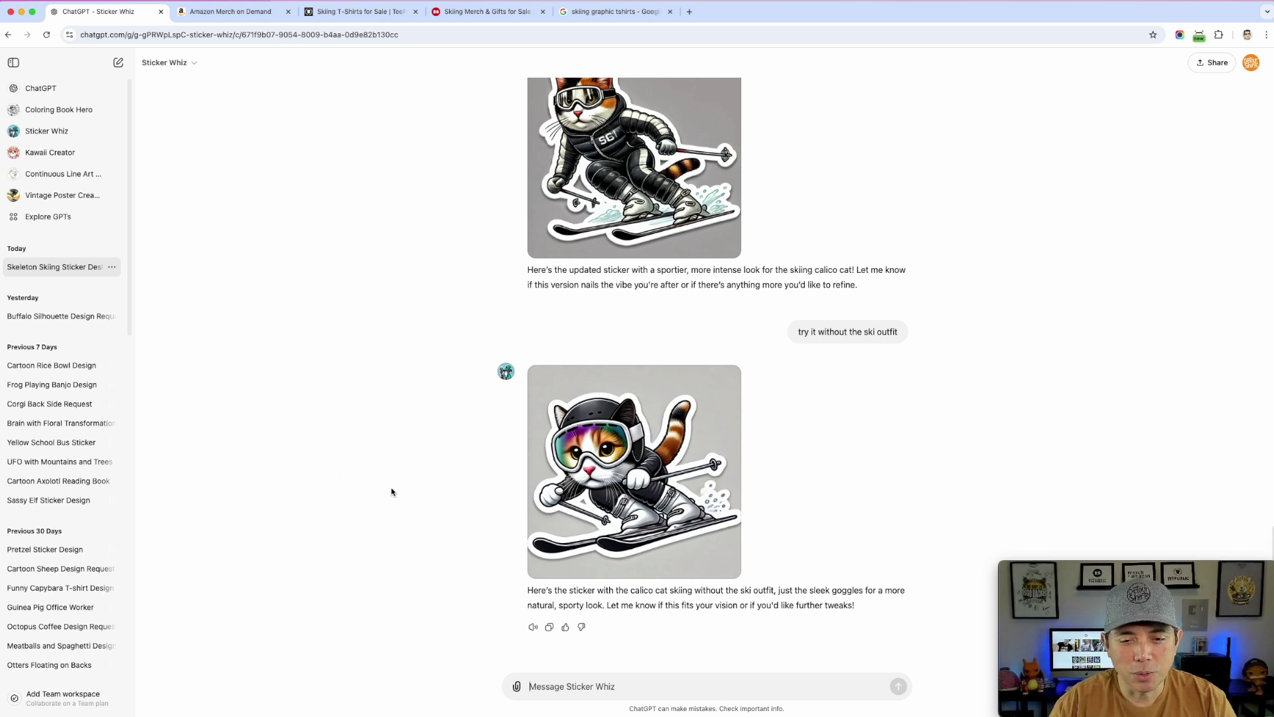
- Send "try again and make the cat look serious and like it's going fast" and inspect the new cat sticker enlarged
{"action": "type", "text": "try again an"}
{"action": "key", "text": "BackSpace"}
{"action": "key", "text": "BackSpace"}
{"action": "key", "text": "BackSpace"}
{"action": "type", "text": "ain and make the cat loo"}
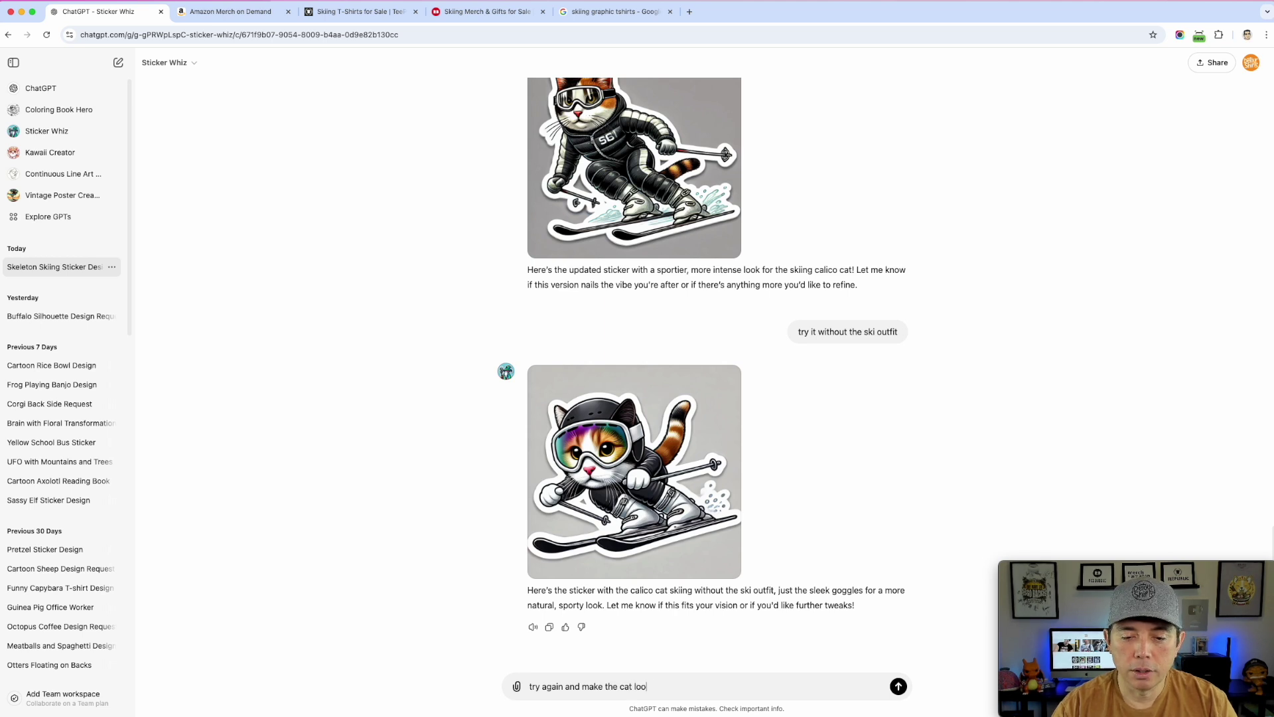
{"action": "type", "text": "k serious and "}
{"action": "type", "text": "like "}
{"action": "type", "text": "its"}
{"action": "type", "text": "s goin"}
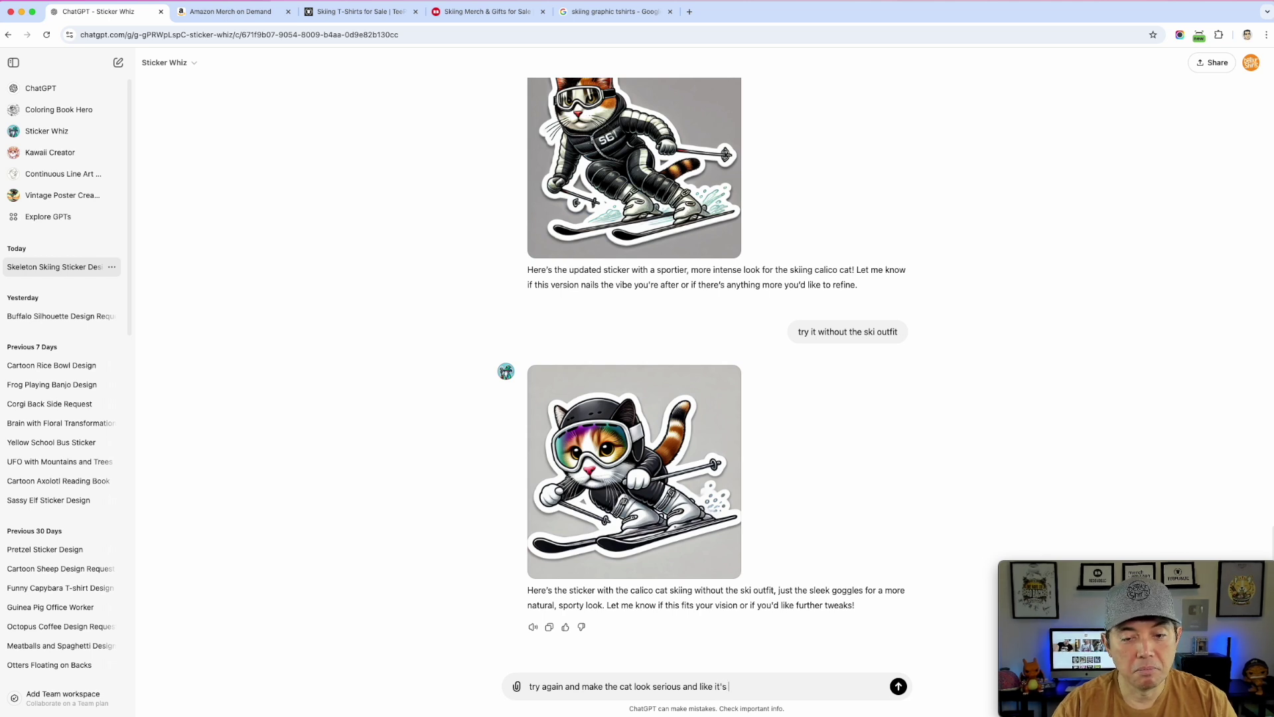
{"action": "type", "text": "g fast"}
{"action": "key", "text": "Return"}
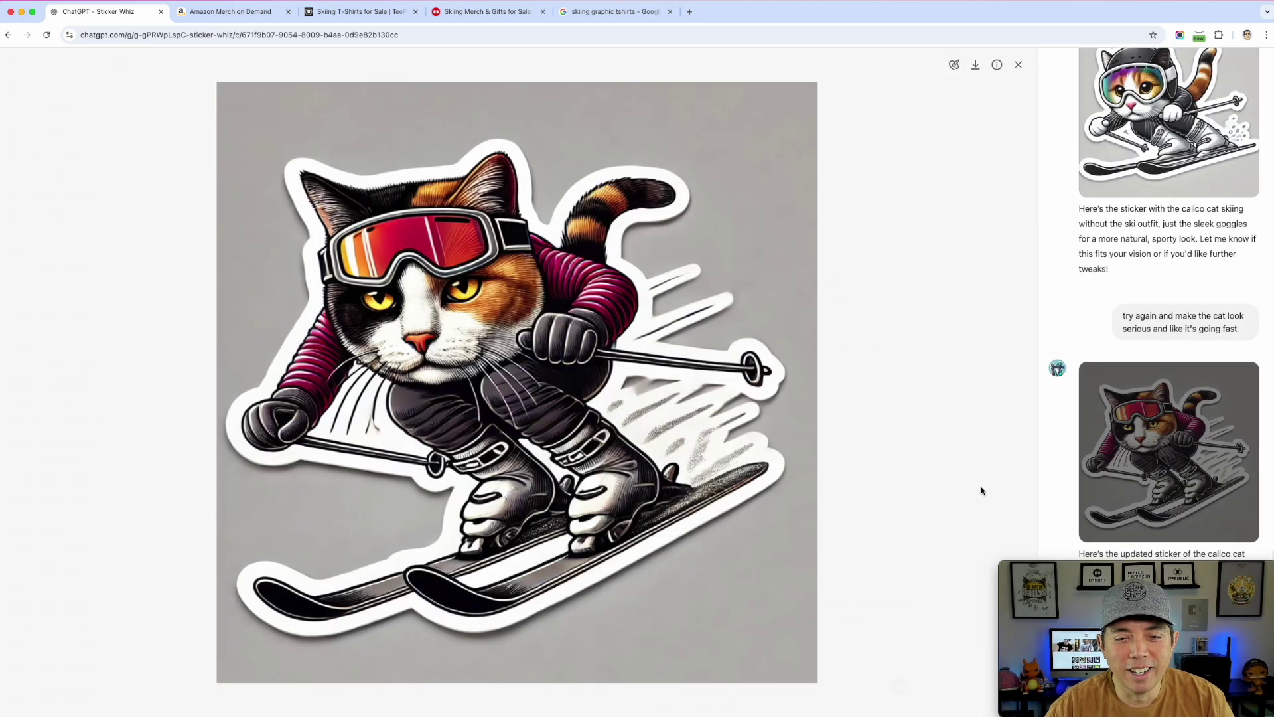
{"action": "left_click", "coordinate": [1018, 64]}
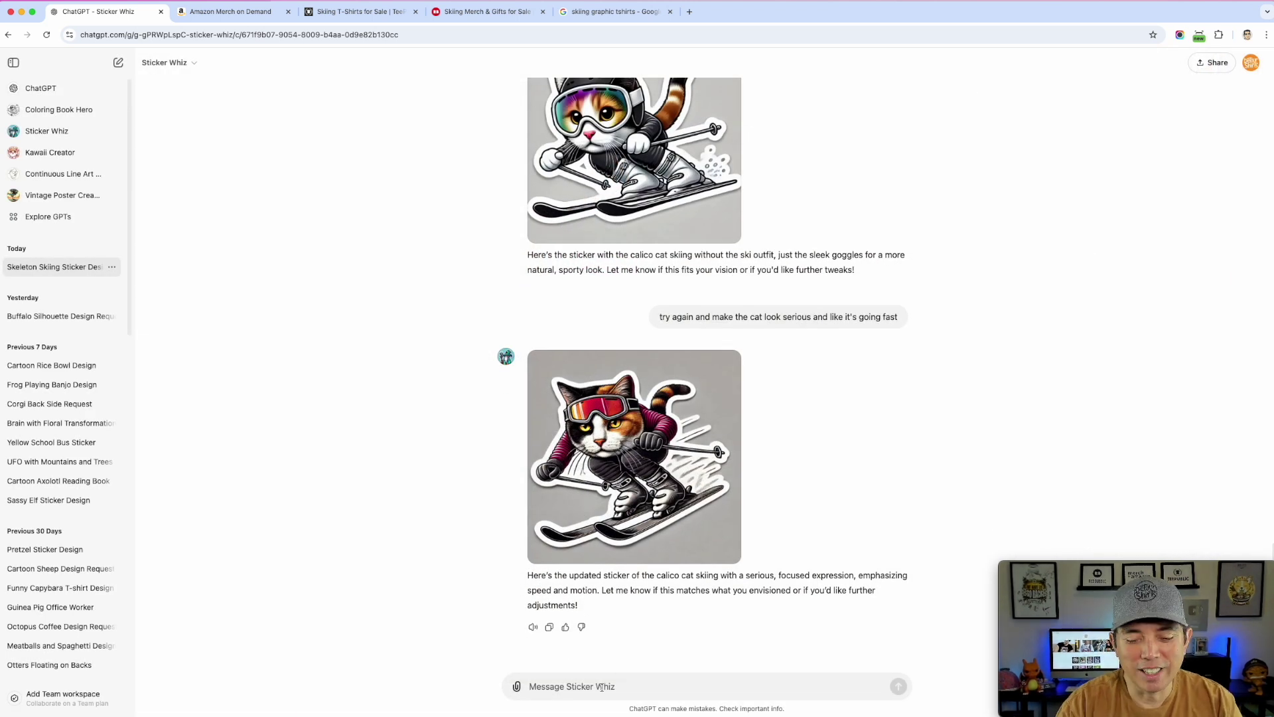
- Ask "Can you do it in an anime style" and inspect the restyled cat sticker enlarged before returning to the chat
{"action": "type", "text": "Can you do it in"}
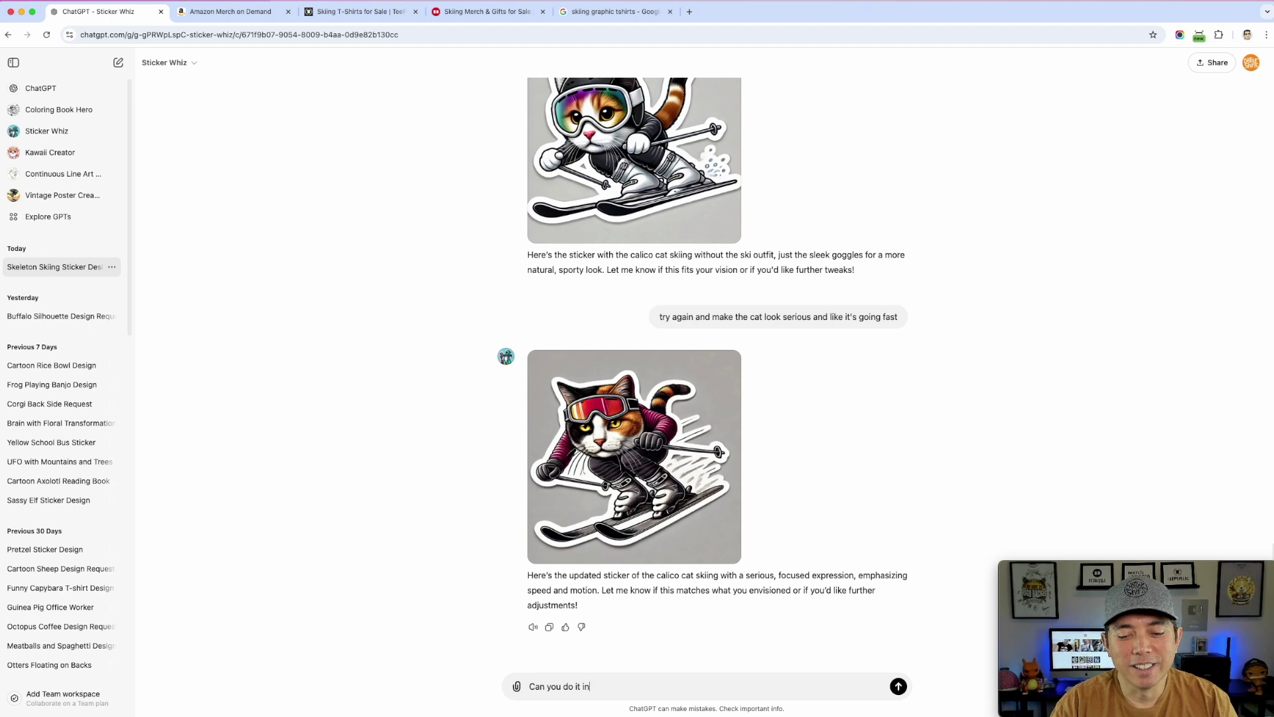
{"action": "type", "text": " an anime style"}
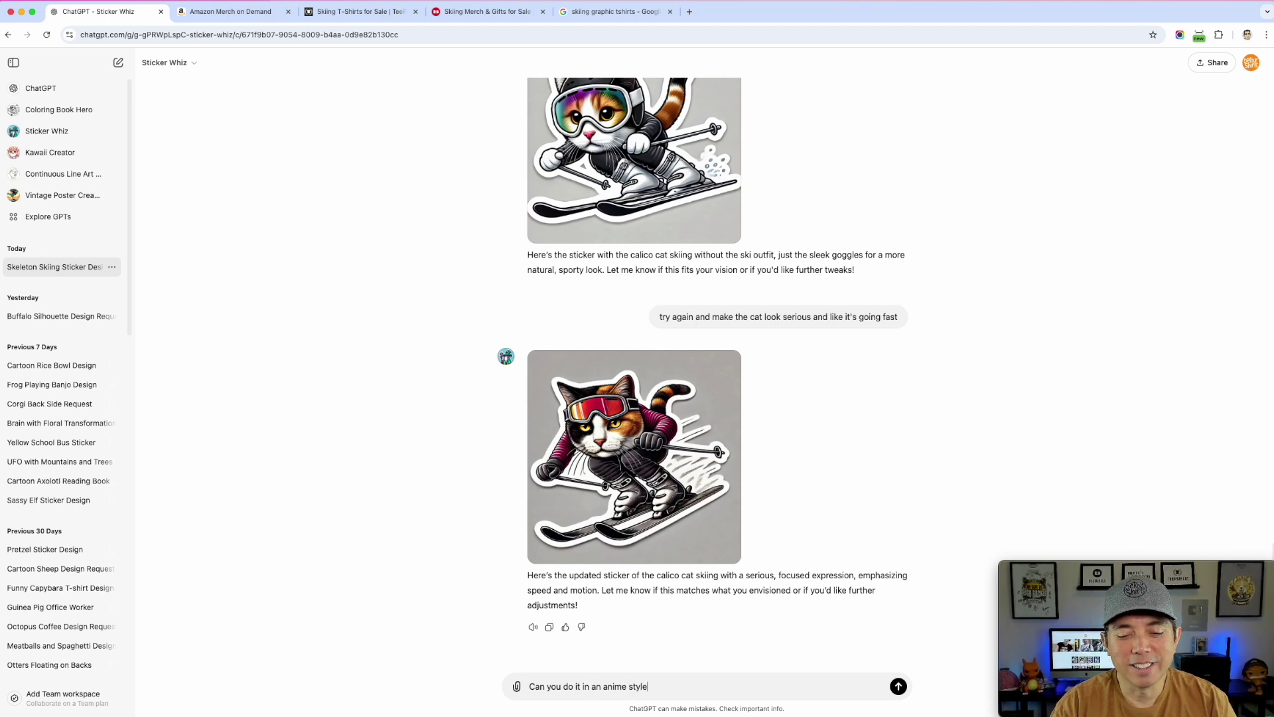
{"action": "key", "text": "Return"}
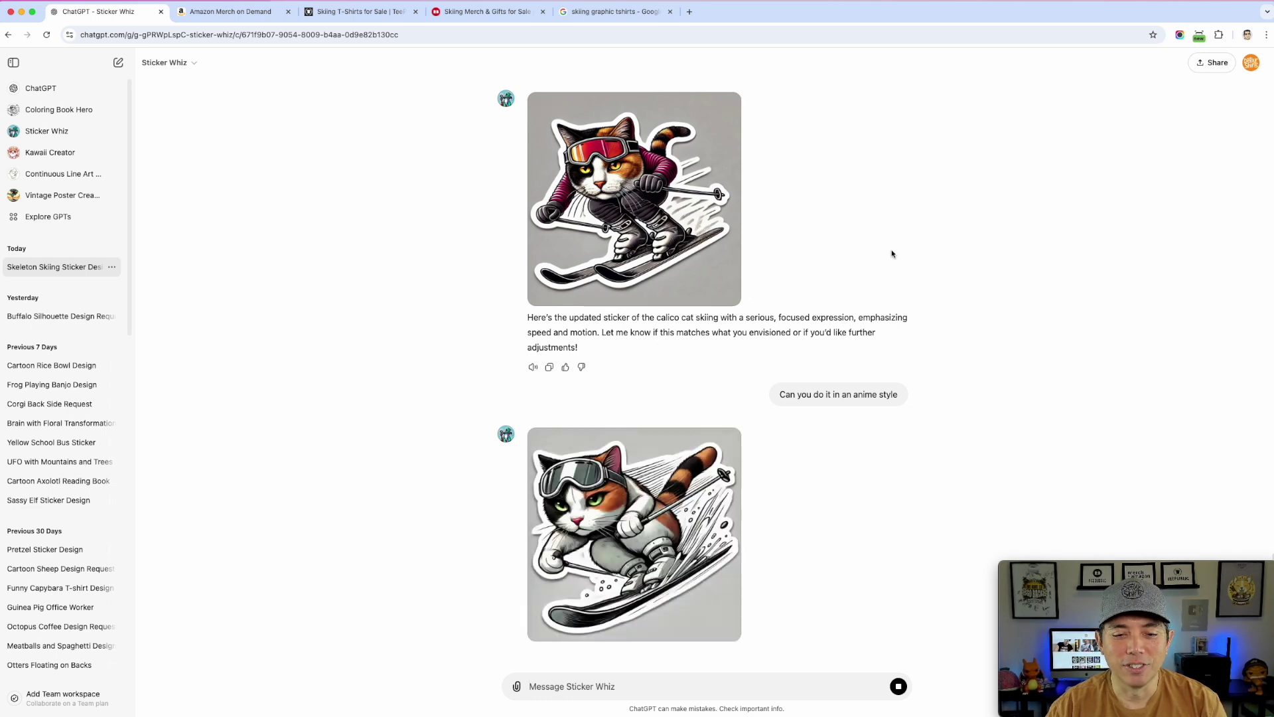
{"action": "left_click", "coordinate": [635, 535]}
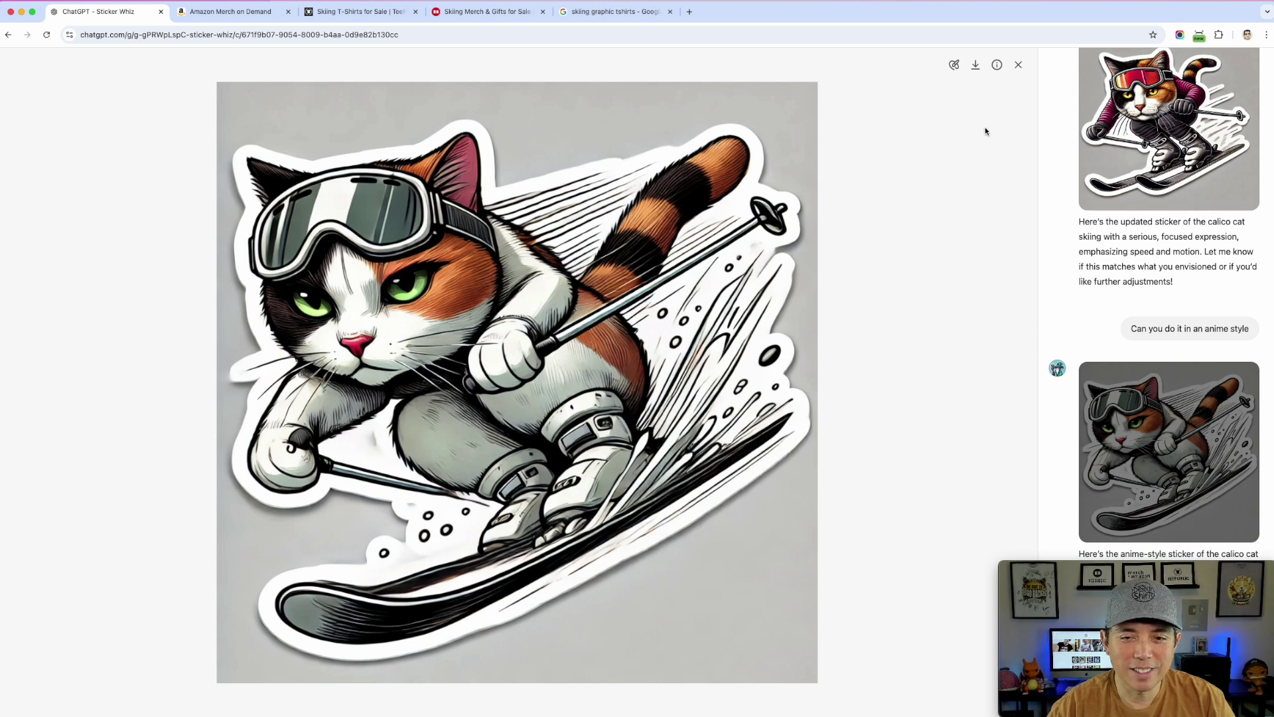
{"action": "left_click", "coordinate": [1018, 64]}
- Review the earlier skiing stickers in the conversation and return to the latest anime-style cat
{"action": "scroll", "coordinate": [796, 470], "scroll_direction": "down", "scroll_amount": 5}
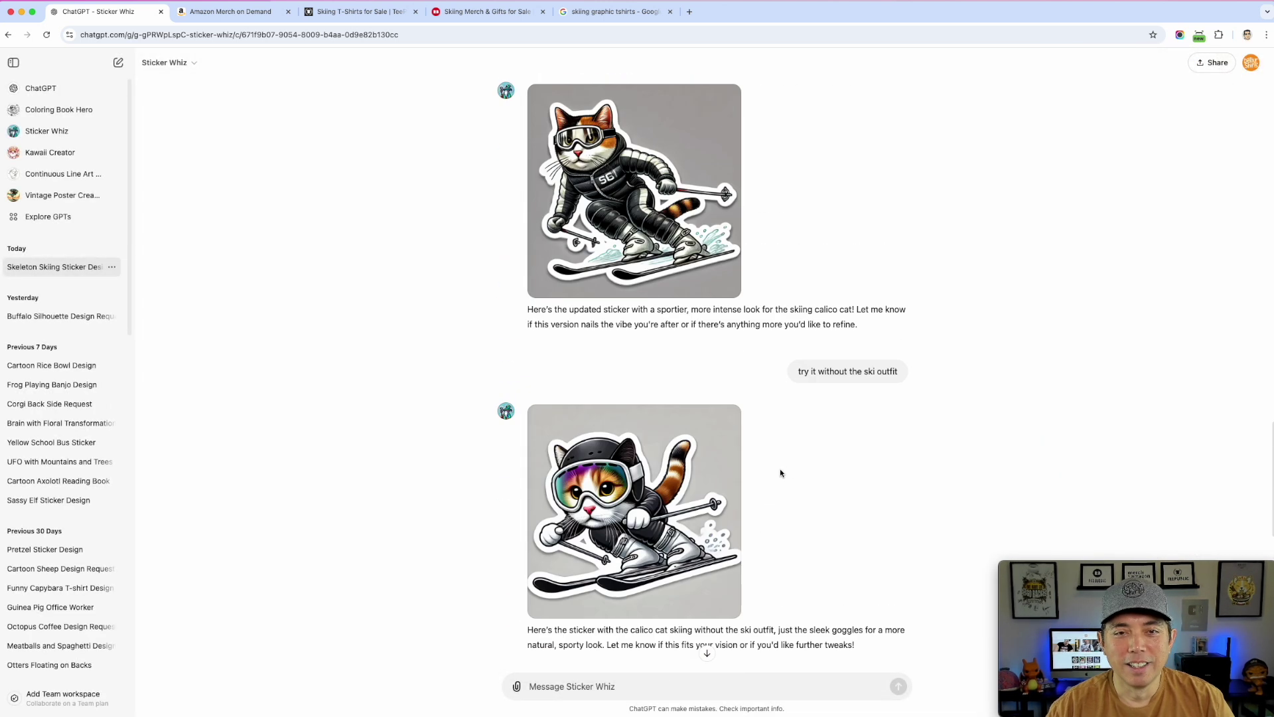
{"action": "scroll", "coordinate": [781, 472], "scroll_direction": "up", "scroll_amount": 15}
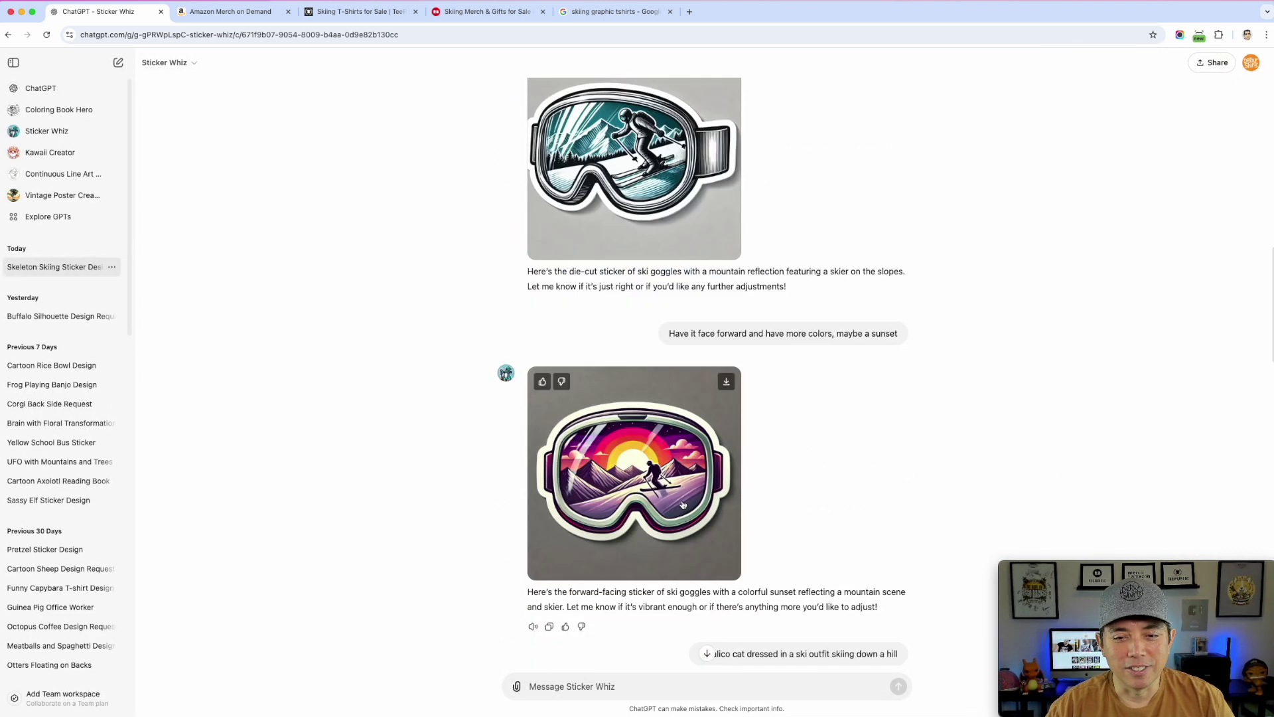
{"action": "scroll", "coordinate": [691, 508], "scroll_direction": "up", "scroll_amount": 6}
{"action": "scroll", "coordinate": [714, 479], "scroll_direction": "up", "scroll_amount": 5}
{"action": "scroll", "coordinate": [897, 466], "scroll_direction": "down", "scroll_amount": 20}
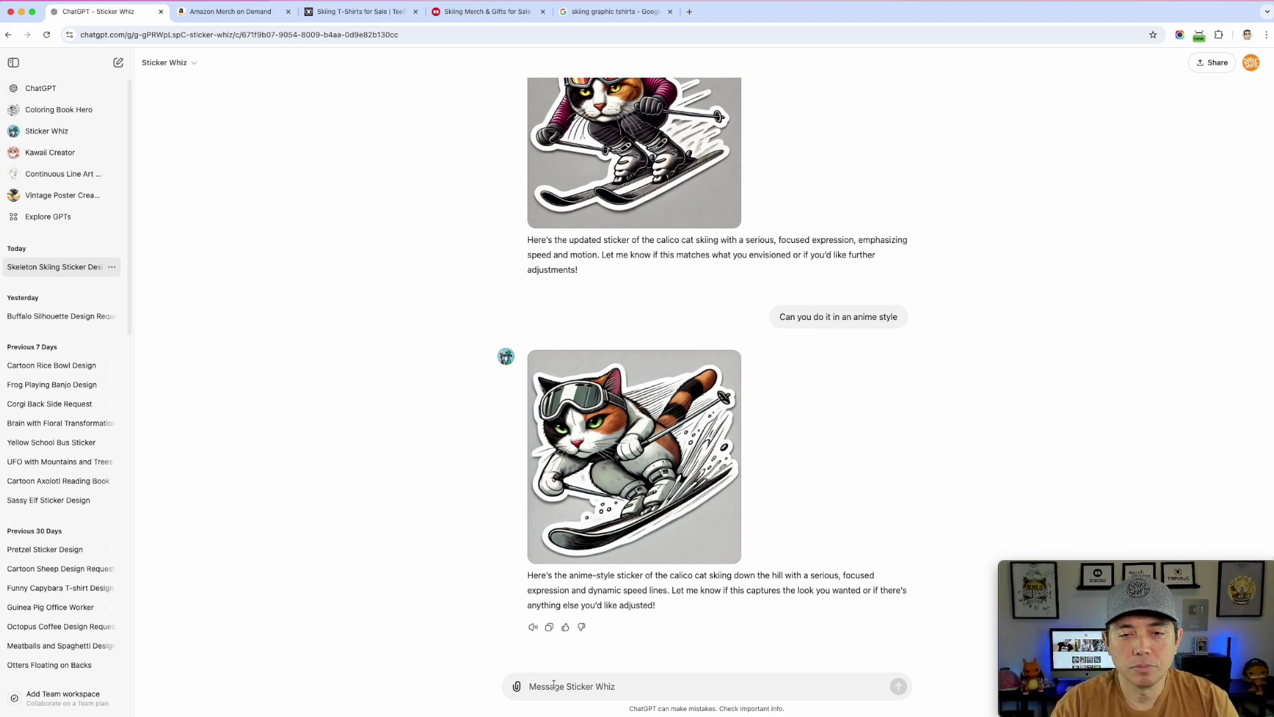
- Send the request "Make a skier jumping with it's skis crossed in an 80s style"
{"action": "left_click", "coordinate": [554, 685]}
{"action": "type", "text": "Make a skier "}
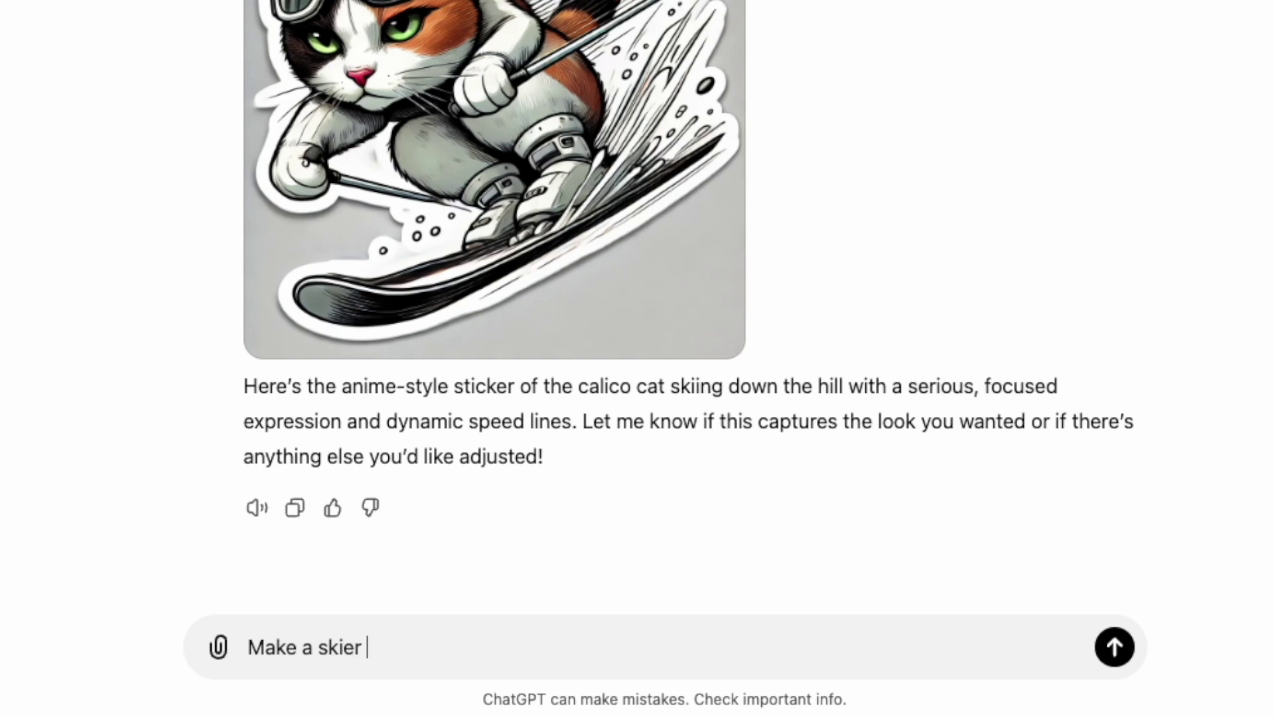
{"action": "type", "text": "jumping with it's "}
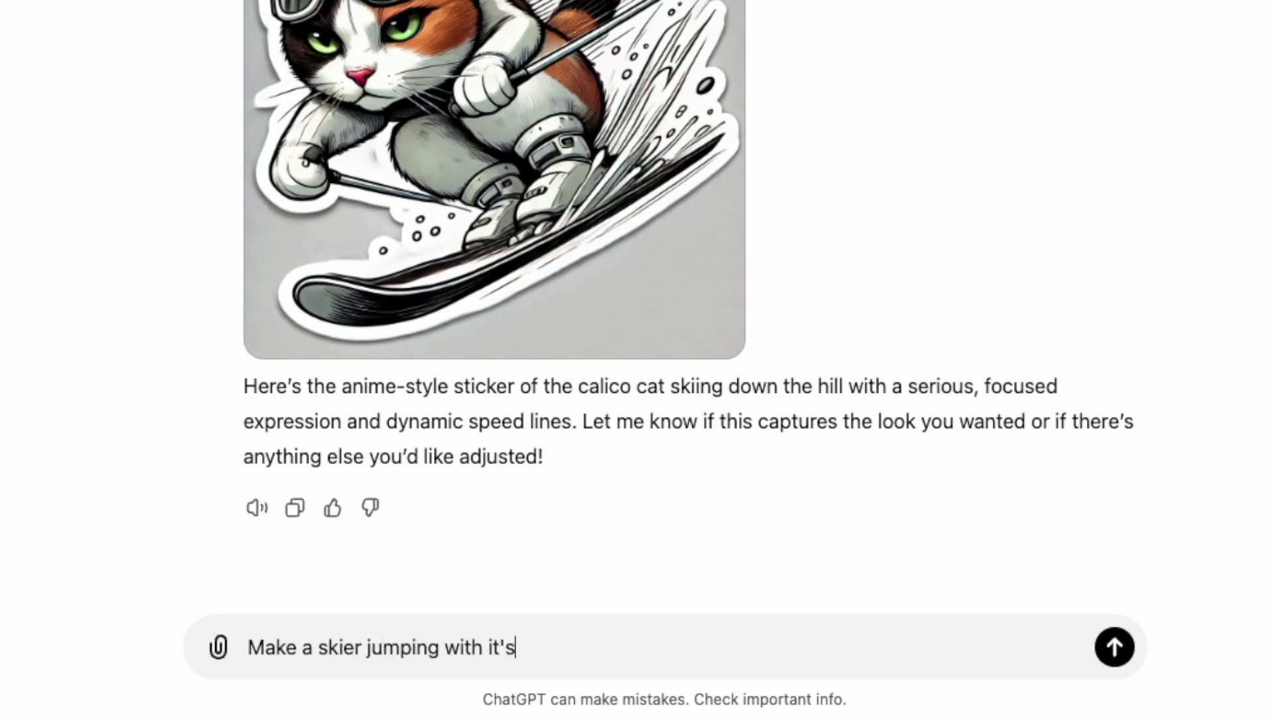
{"action": "type", "text": "ski"}
{"action": "type", "text": "s crossed in an "}
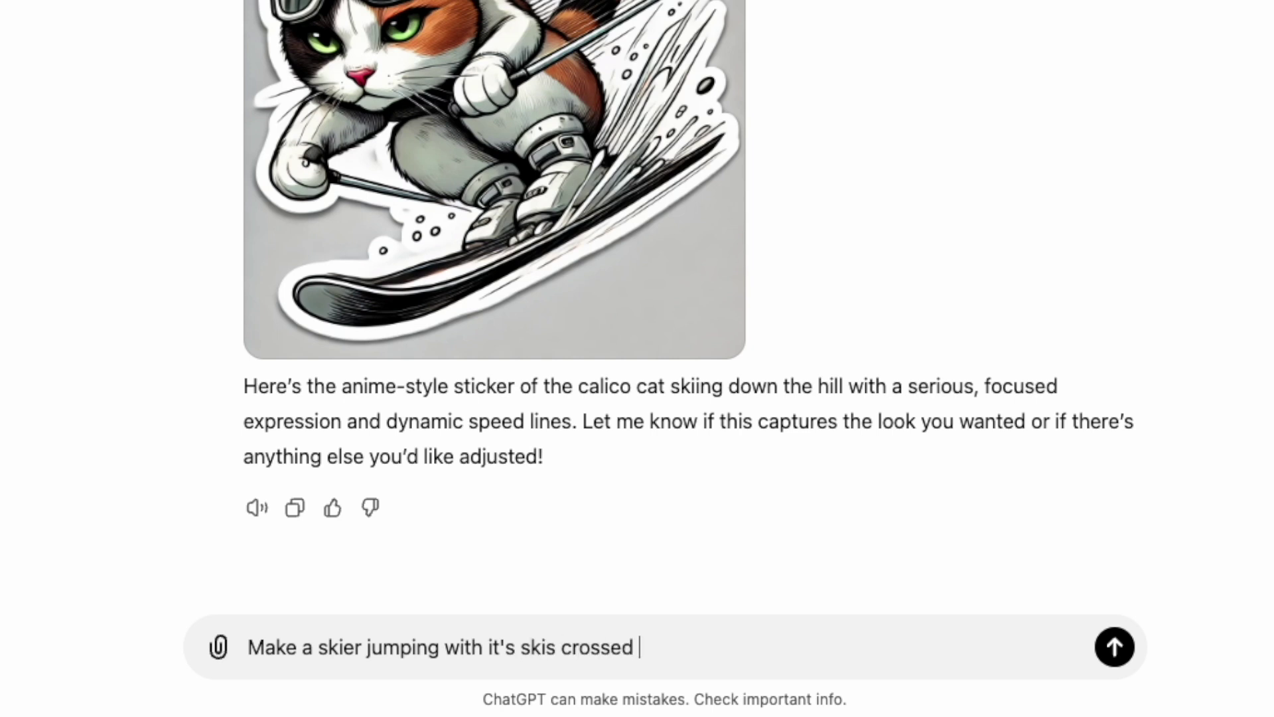
{"action": "type", "text": "80s style"}
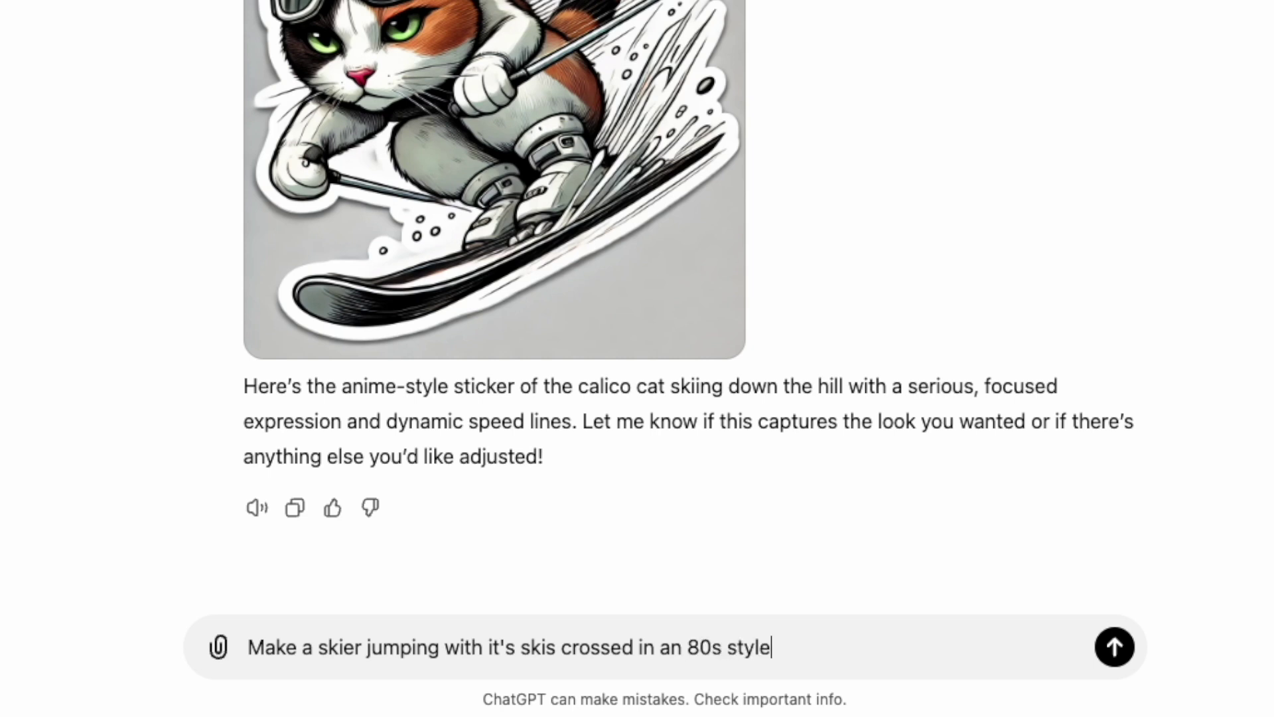
{"action": "key", "text": "Return"}
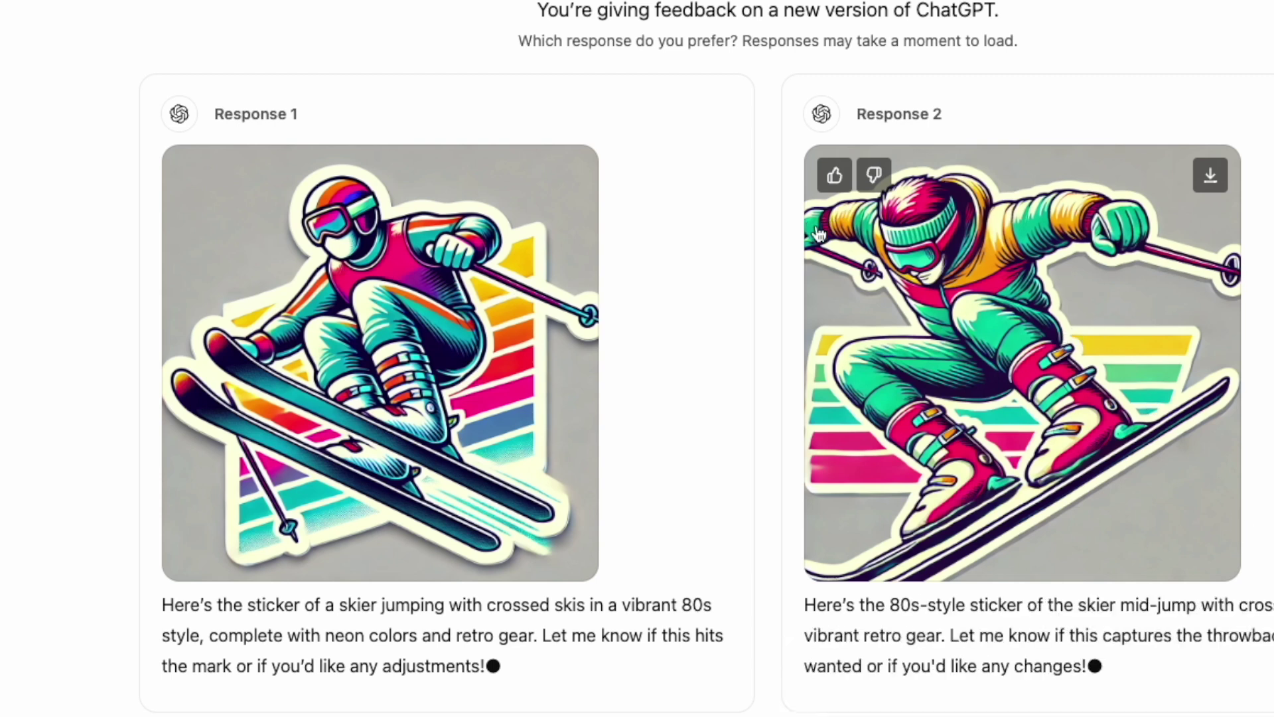
- Compare the two 80s skier stickers, inspect Response 1 enlarged, and choose it as the preferred response
{"action": "scroll", "coordinate": [304, 319], "scroll_direction": "down", "scroll_amount": 2}
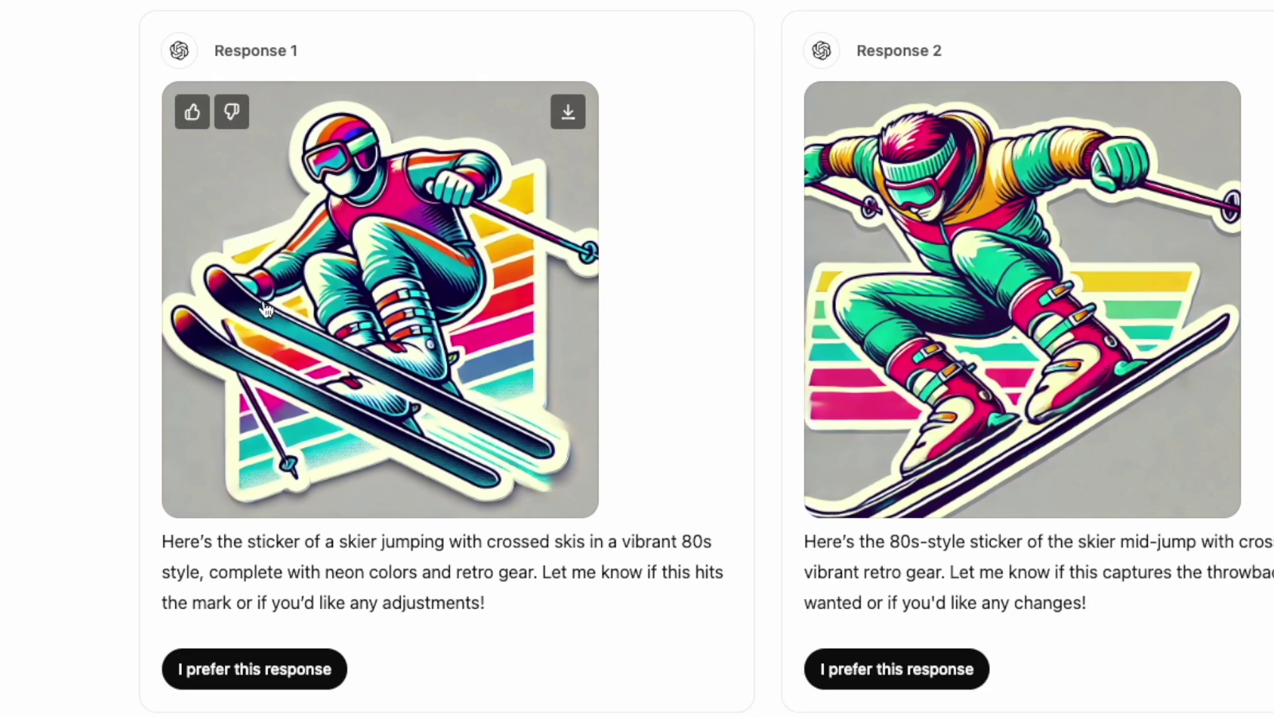
{"action": "left_click", "coordinate": [357, 233]}
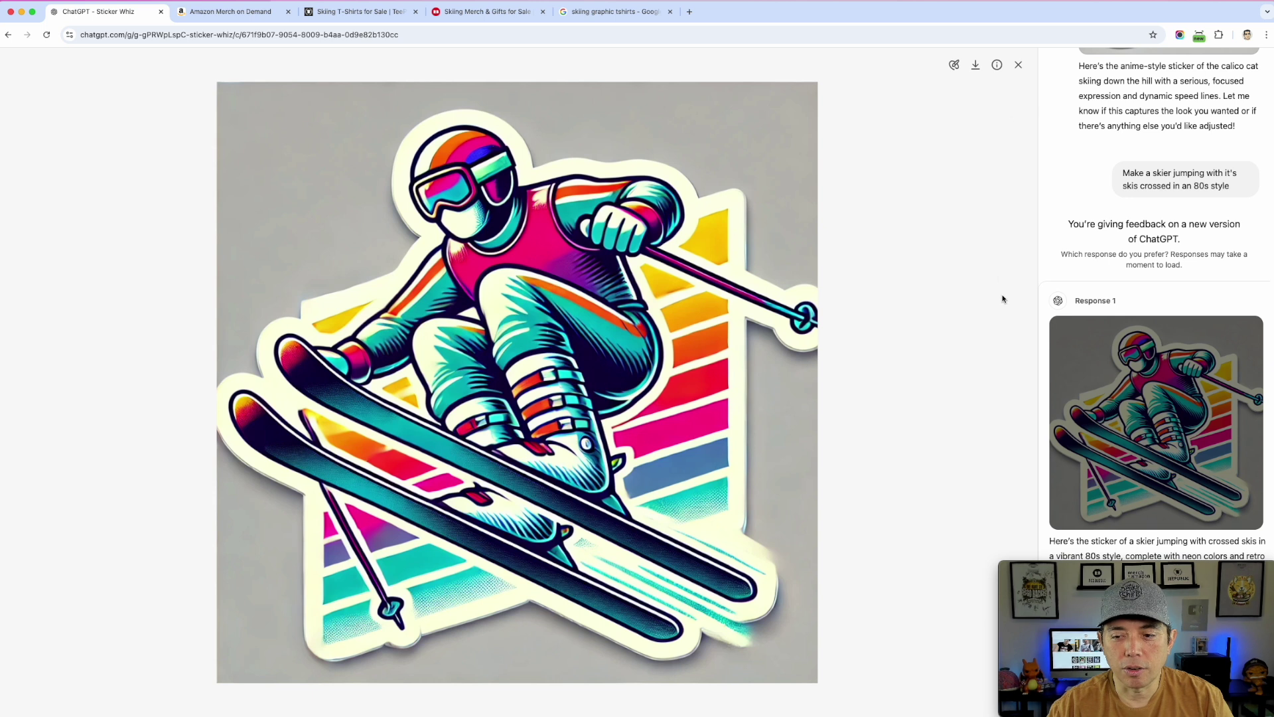
{"action": "left_click", "coordinate": [1019, 67]}
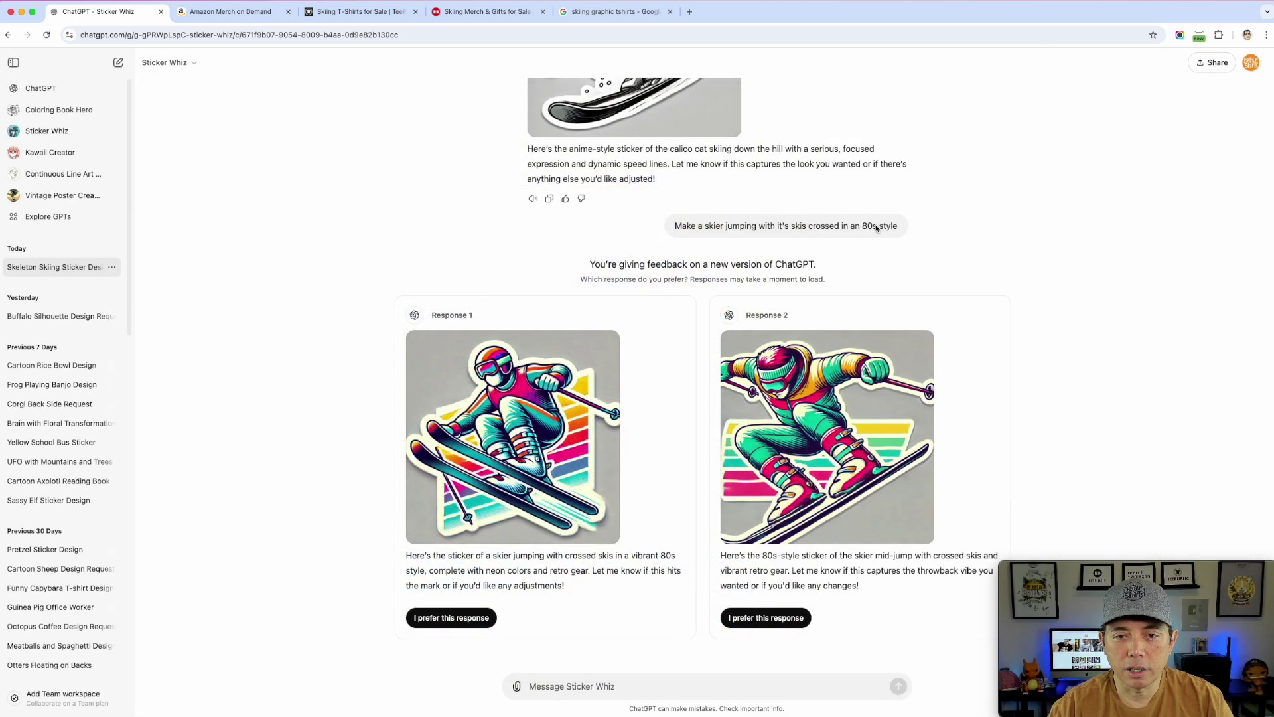
{"action": "left_click", "coordinate": [451, 616]}
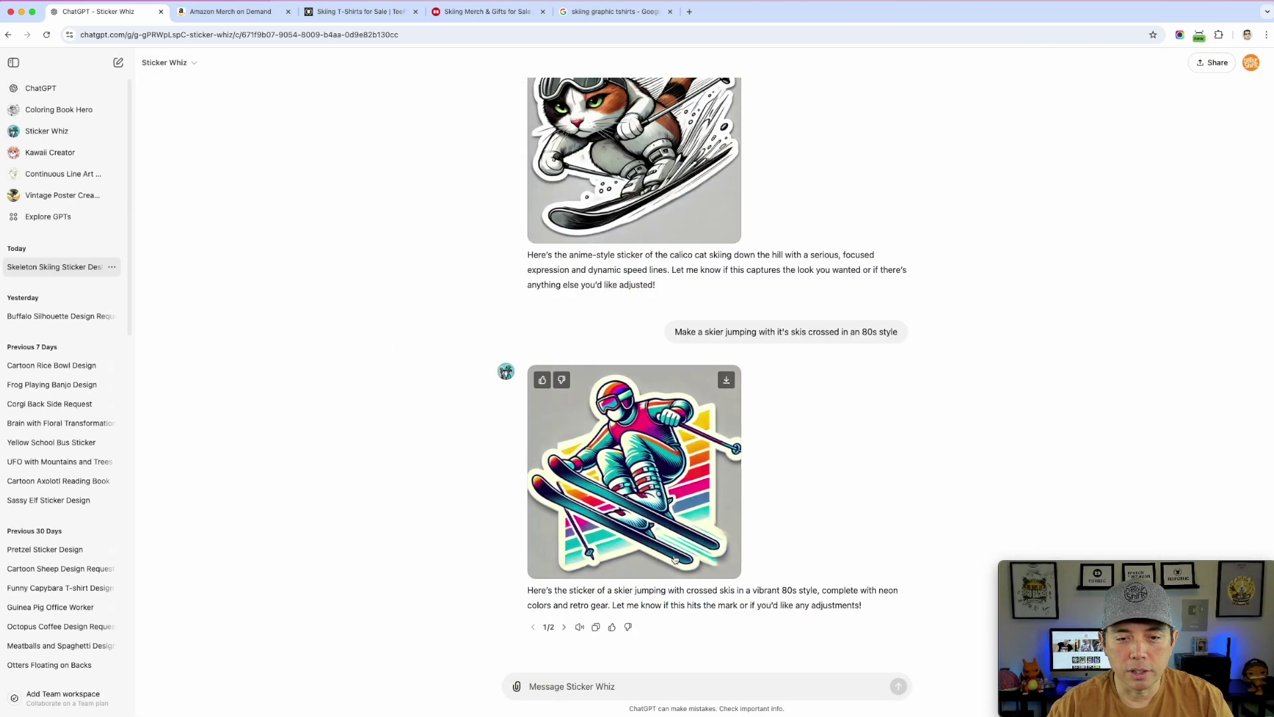
- Ask "Can you make the skis cross making an X" and inspect the resulting skier sticker enlarged before returning to the chat
{"action": "left_click", "coordinate": [582, 689]}
{"action": "type", "text": "C"}
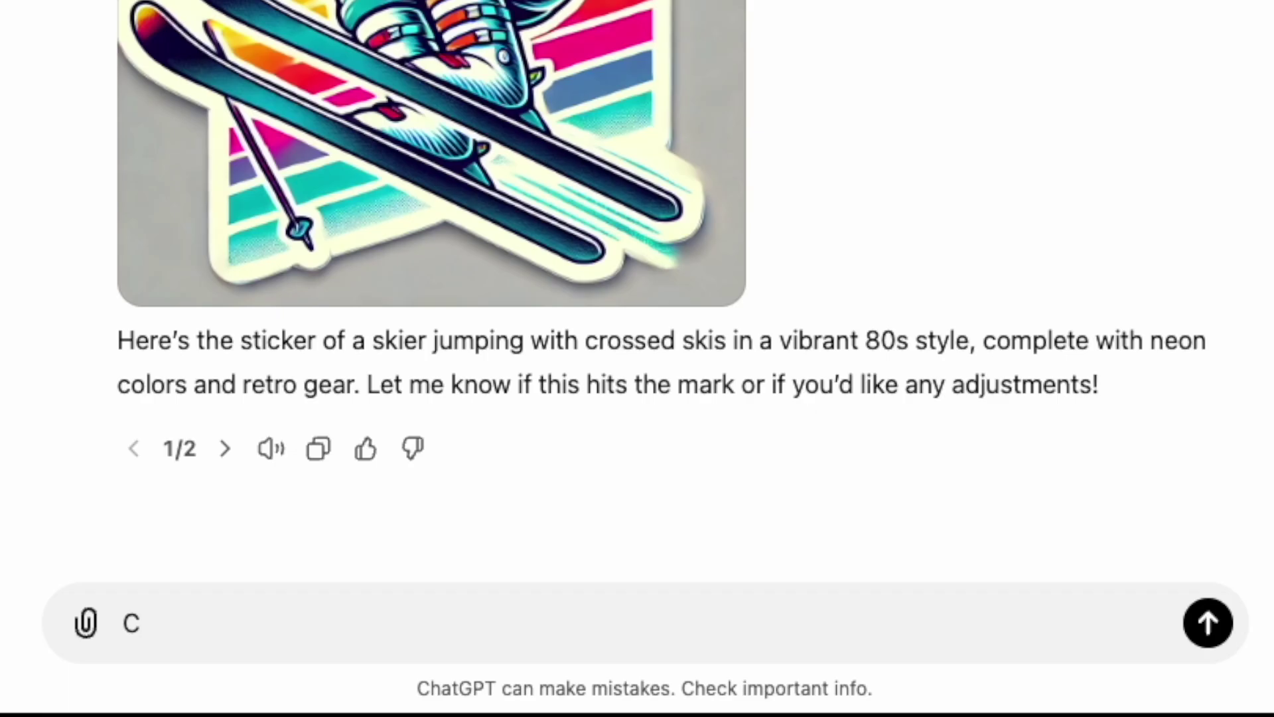
{"action": "type", "text": "an you ma"}
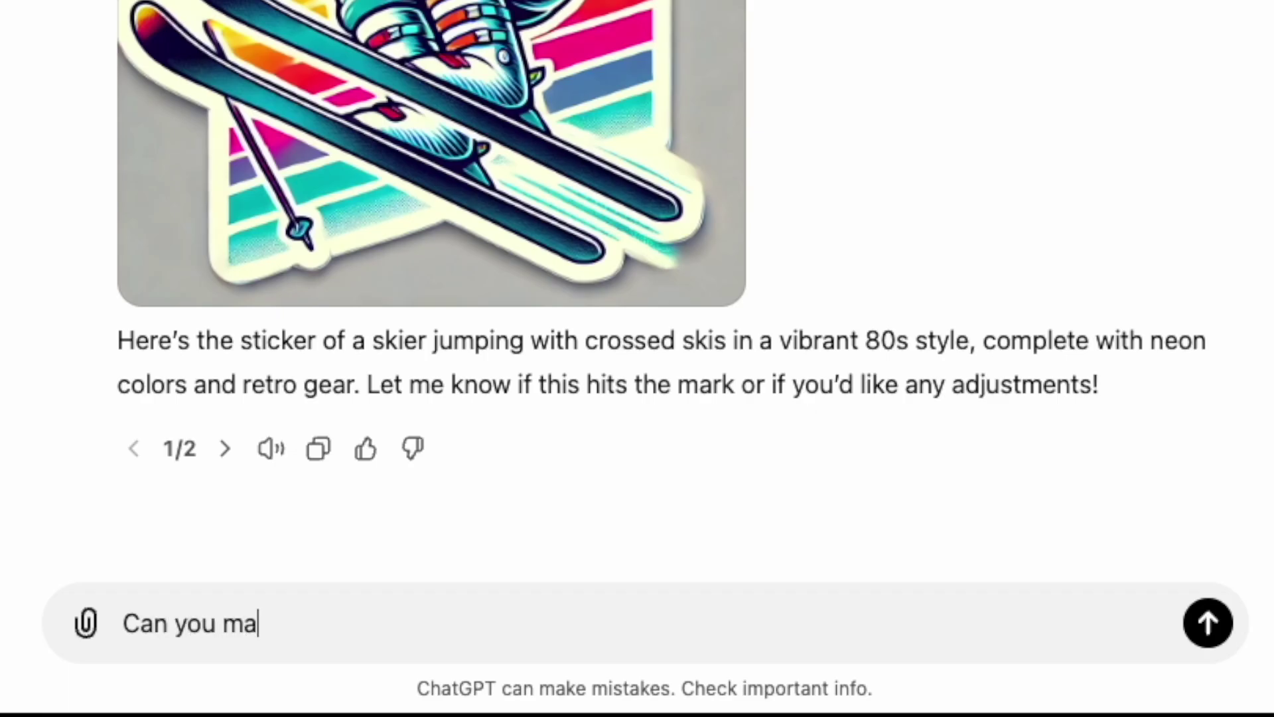
{"action": "type", "text": "ke the skis cross"}
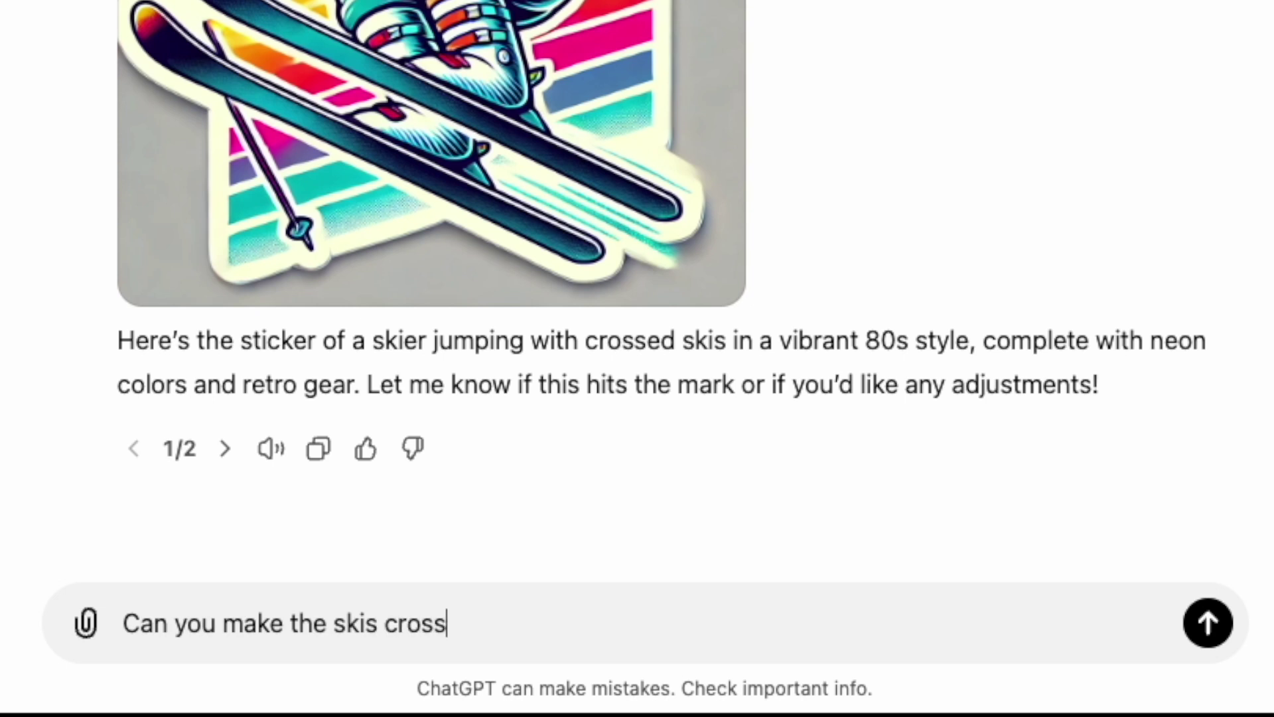
{"action": "type", "text": " making an X"}
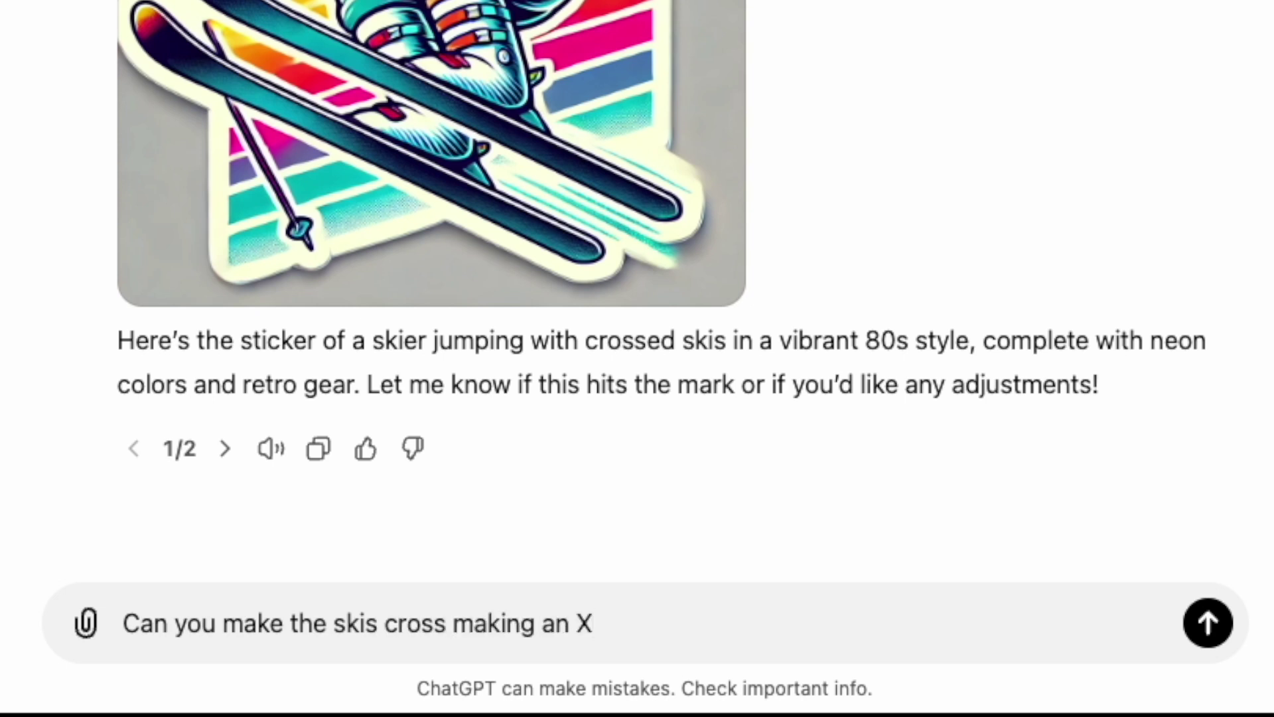
{"action": "key", "text": "Return"}
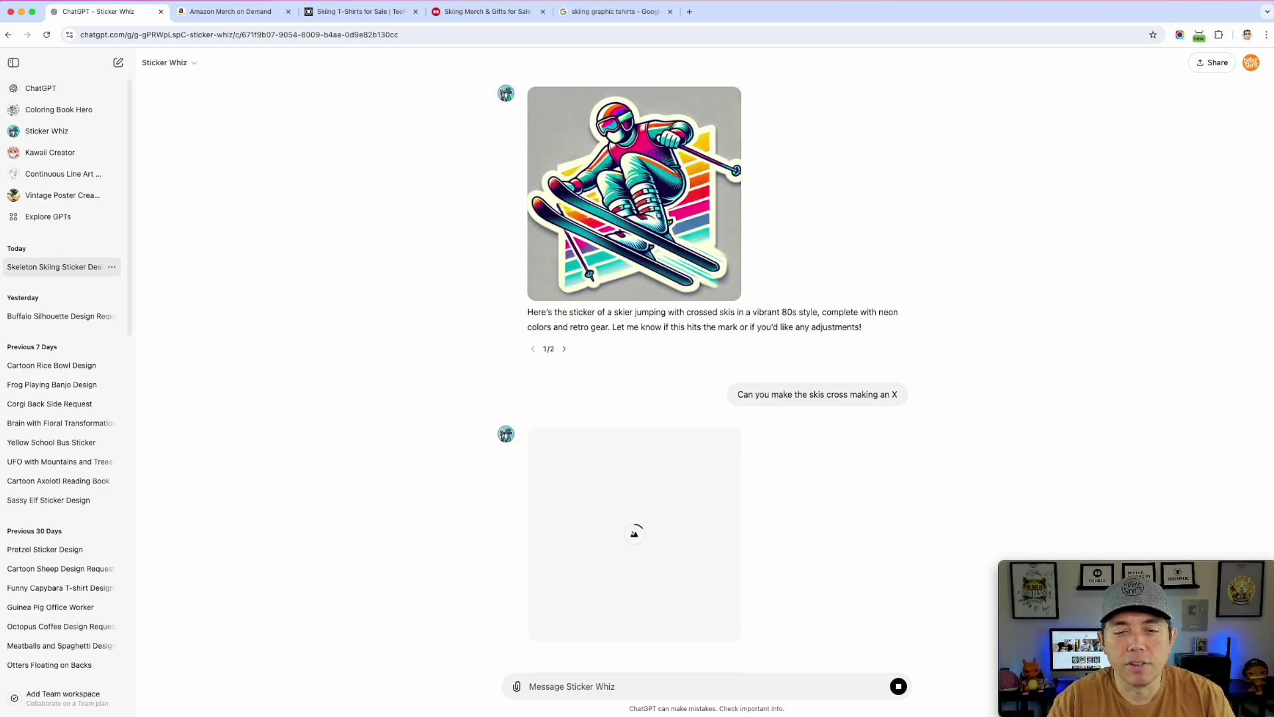
{"action": "mouse_move", "coordinate": [677, 174]}
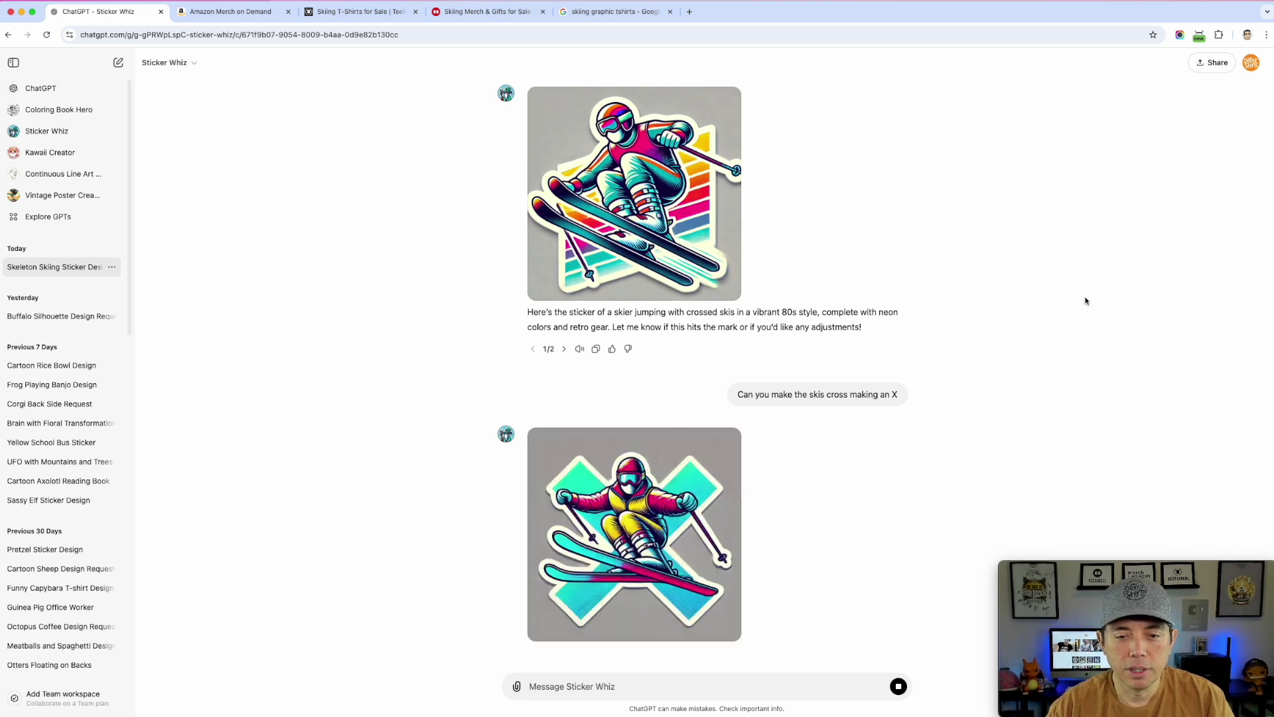
{"action": "left_click", "coordinate": [645, 477]}
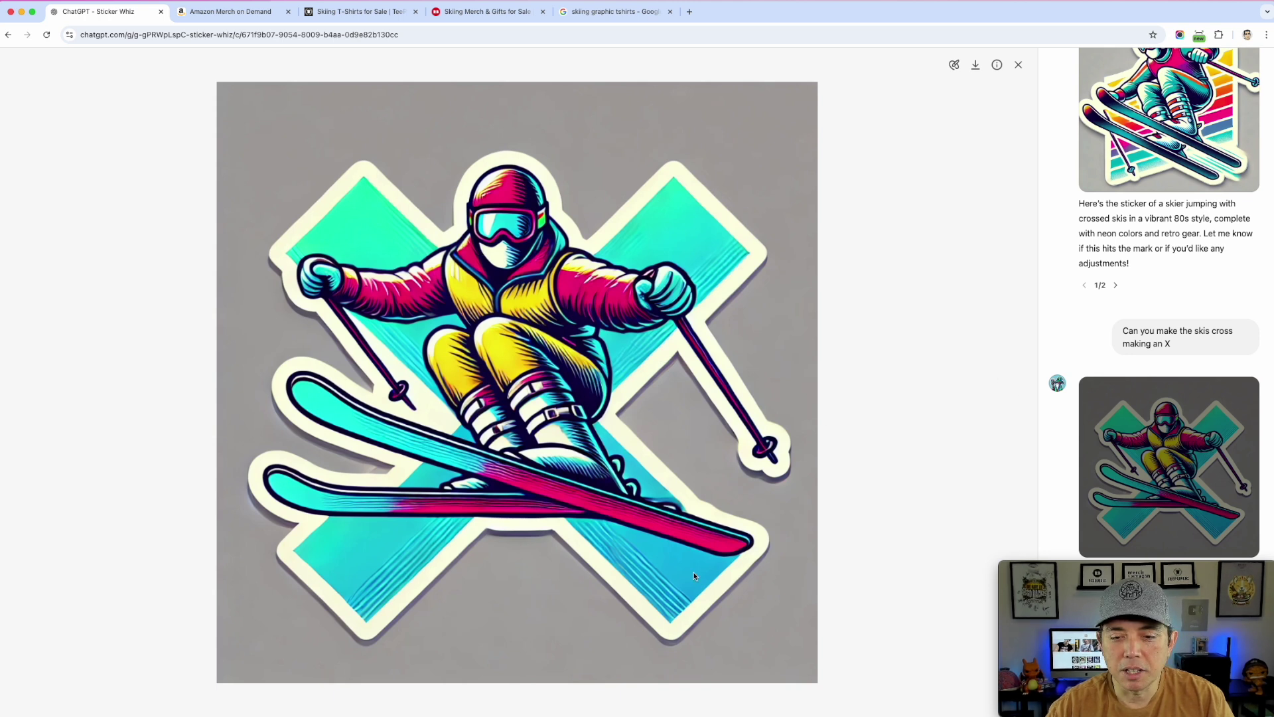
{"action": "left_click", "coordinate": [1017, 67]}
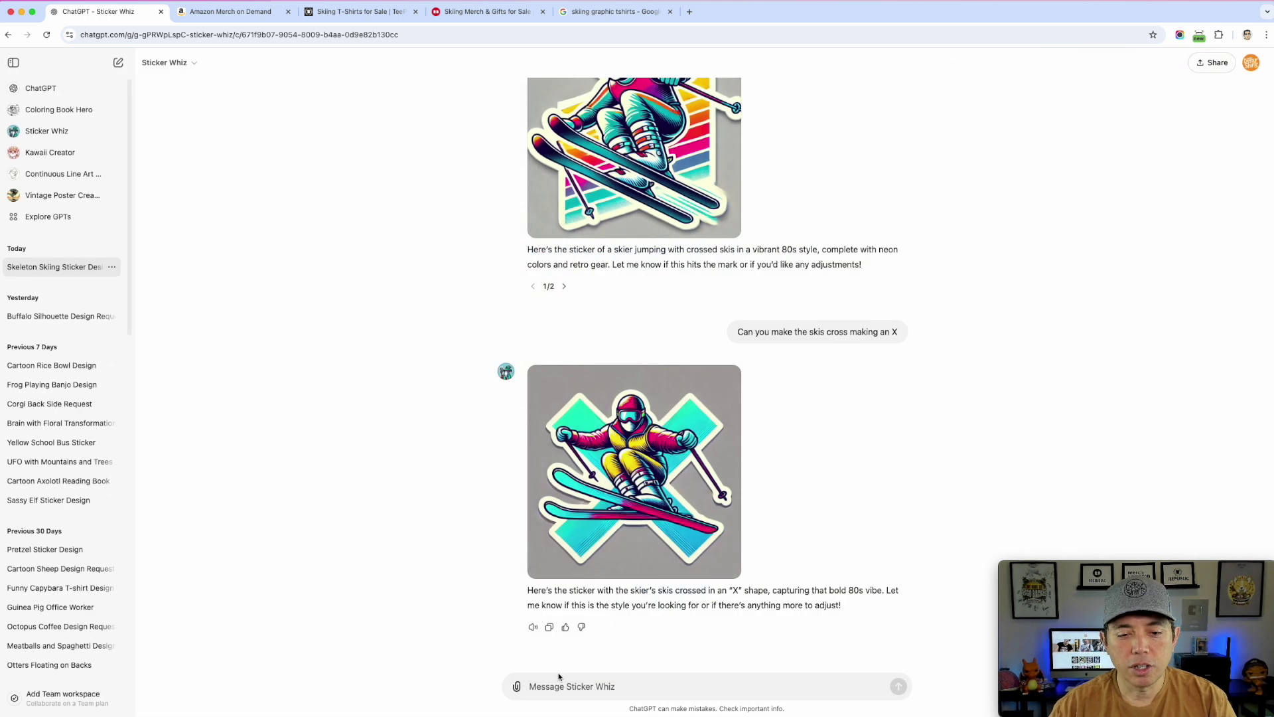
- Request another version of the X-shaped skier sticker with "try it again" and inspect it enlarged
{"action": "mouse_move", "coordinate": [679, 408]}
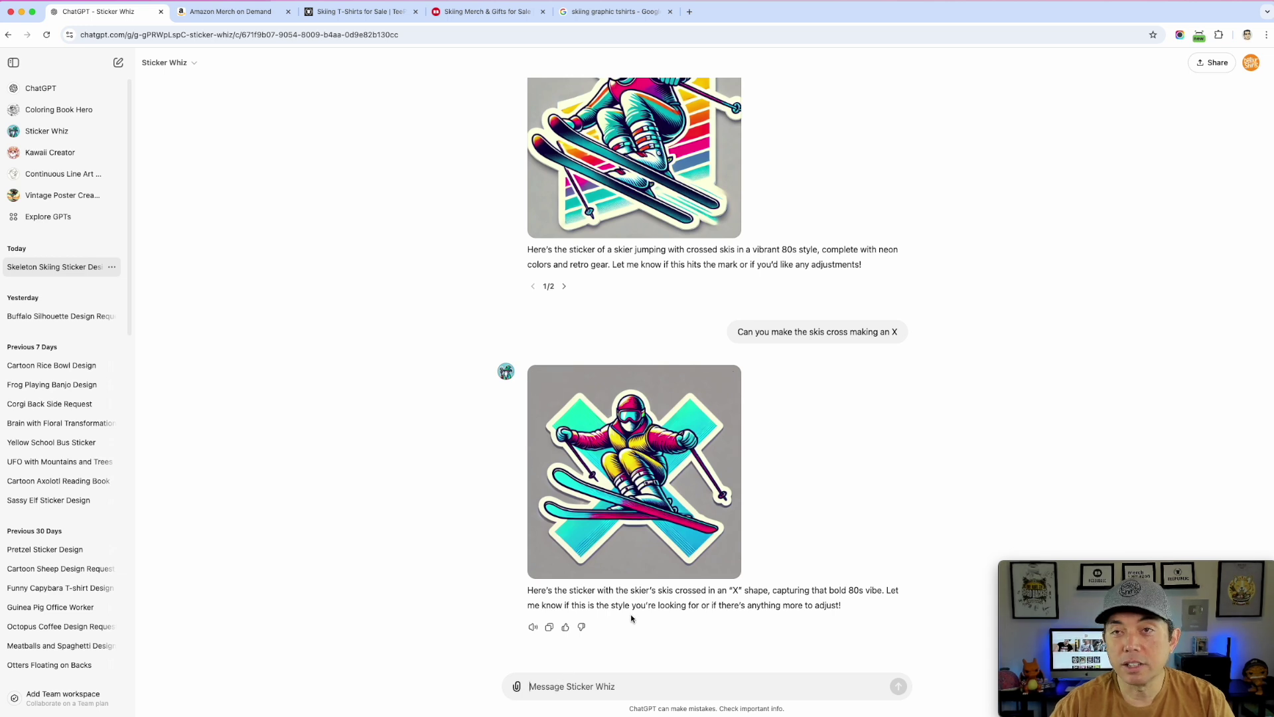
{"action": "left_click", "coordinate": [552, 684]}
{"action": "type", "text": "t"}
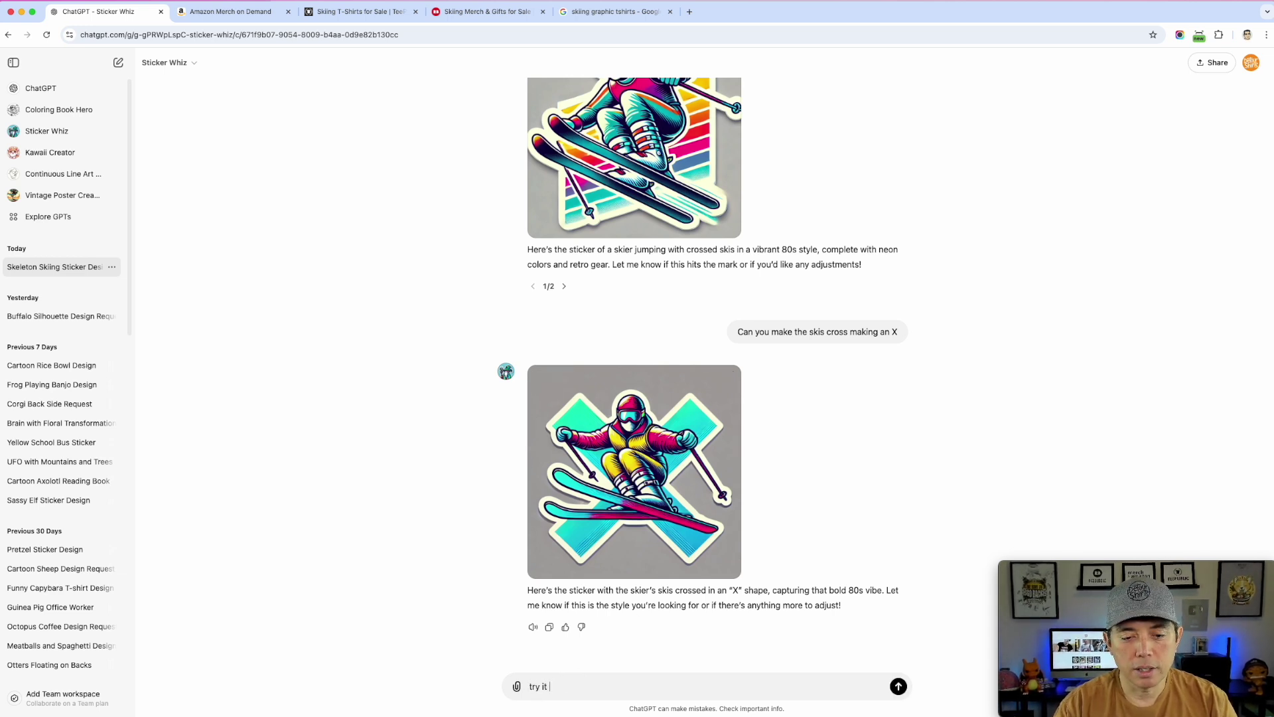
{"action": "type", "text": "ra it again"}
{"action": "key", "text": "Return"}
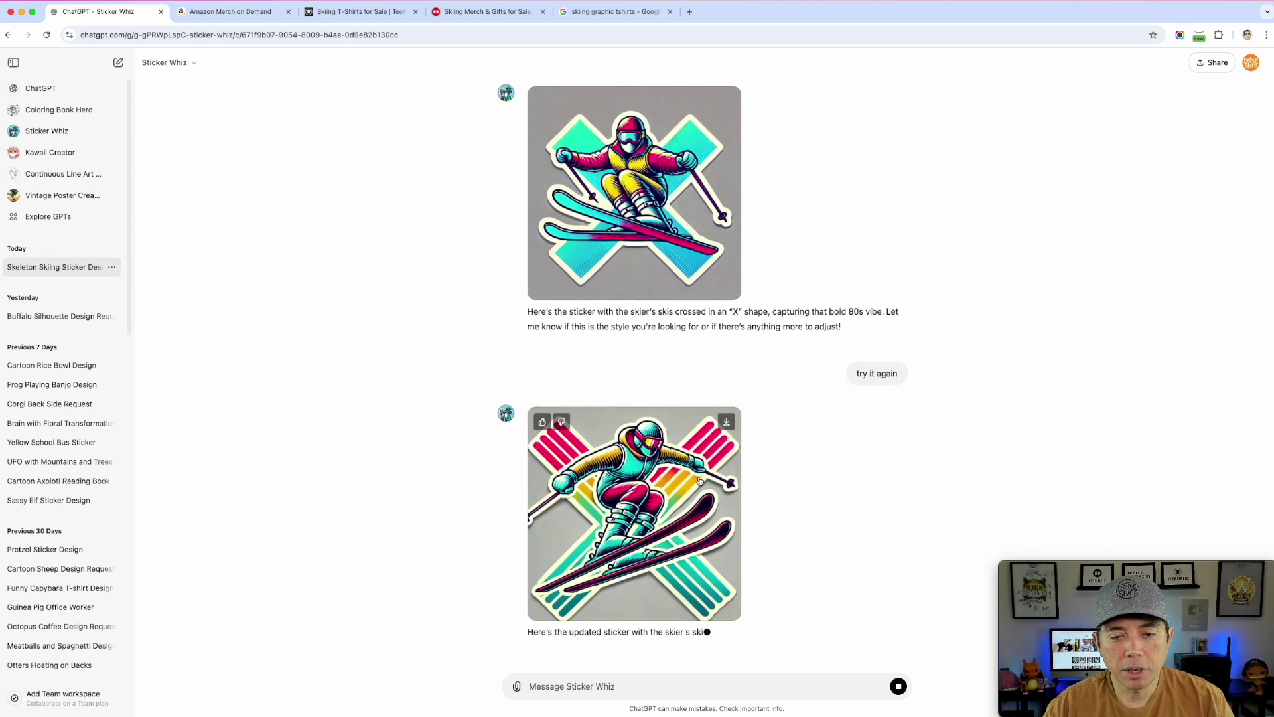
{"action": "left_click", "coordinate": [638, 474]}
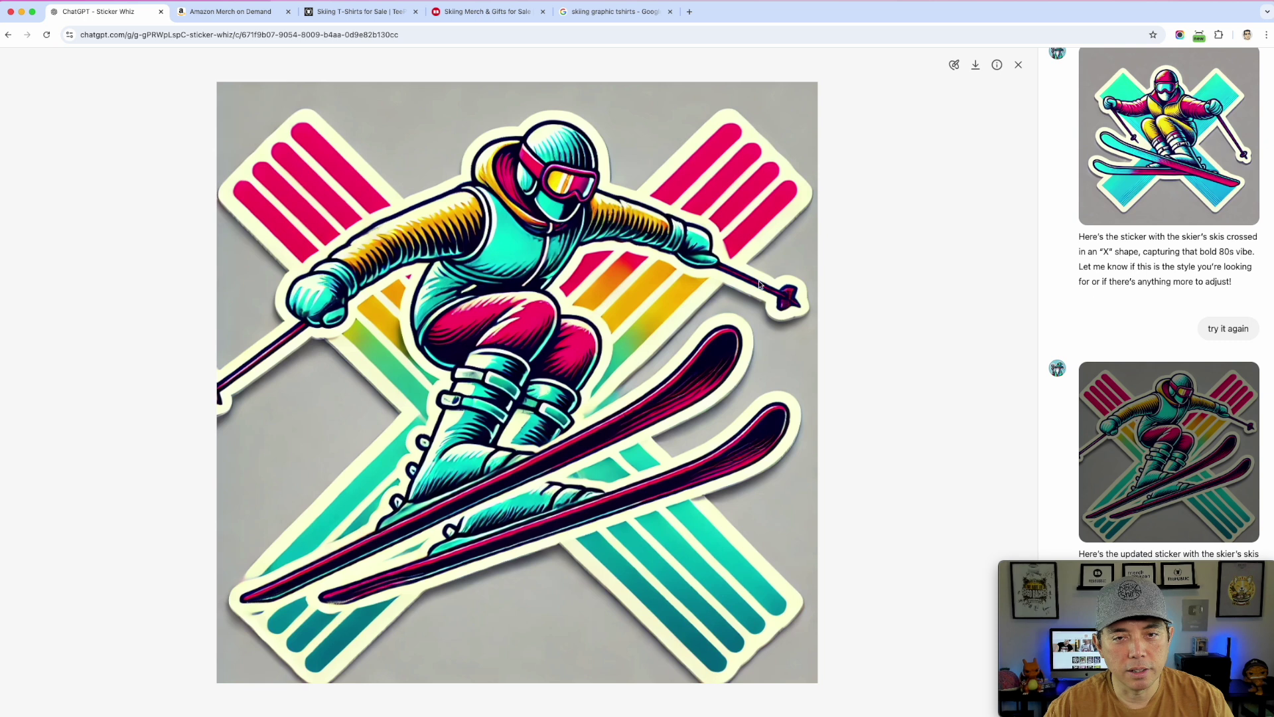
{"action": "left_click", "coordinate": [1025, 68]}
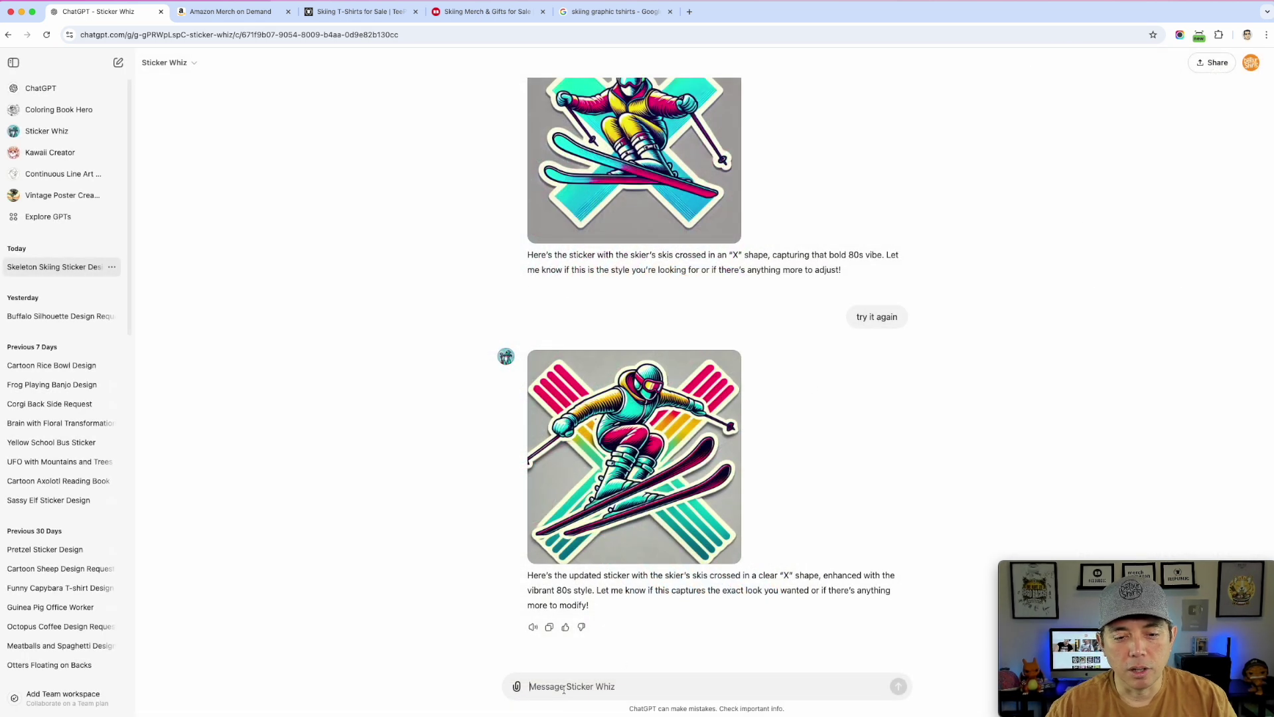
- Send the request "Do one in black and white in a vintage style" for the skier sticker
{"action": "type", "text": "Do "}
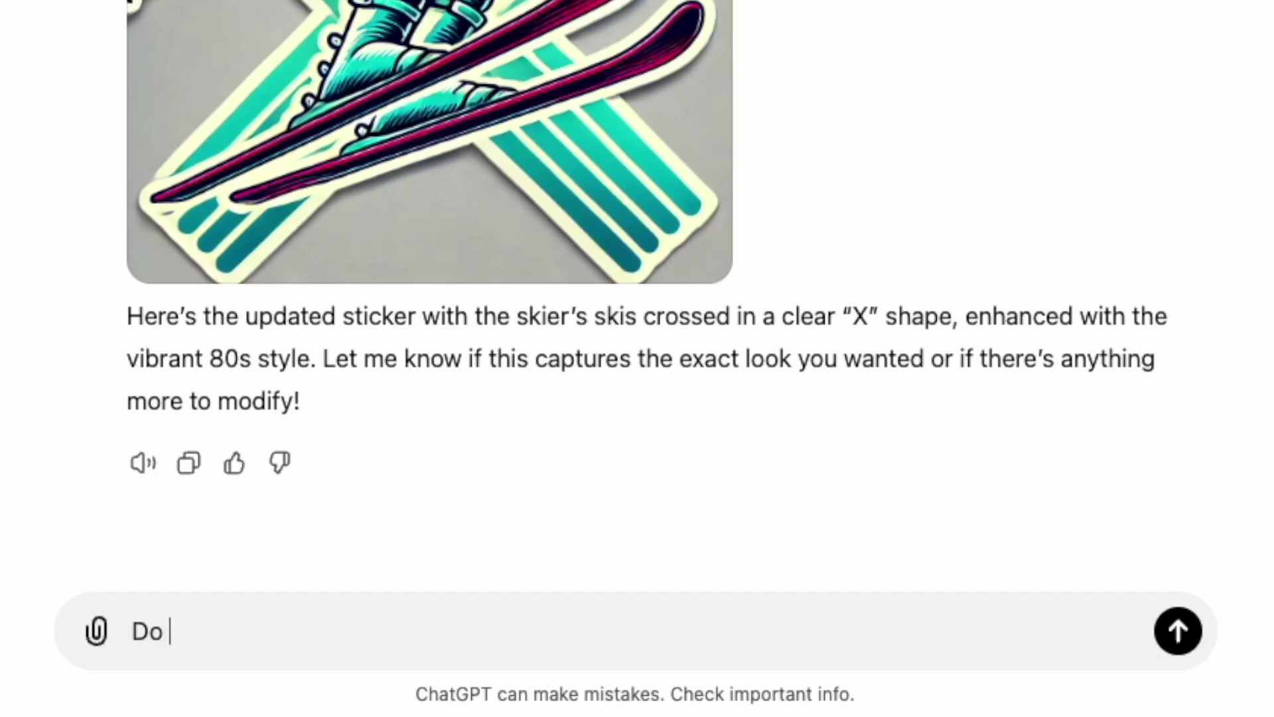
{"action": "type", "text": "one in black in"}
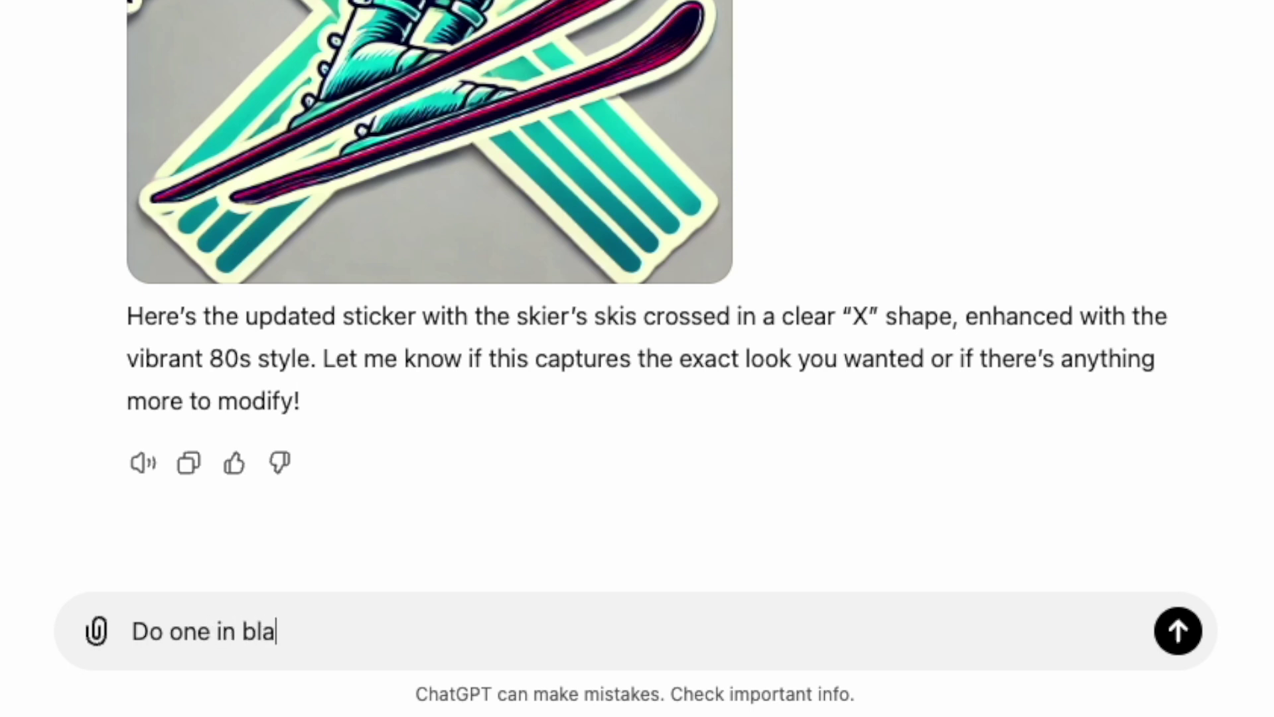
{"action": "key", "text": "BackSpace"}
{"action": "key", "text": "BackSpace"}
{"action": "type", "text": "and"}
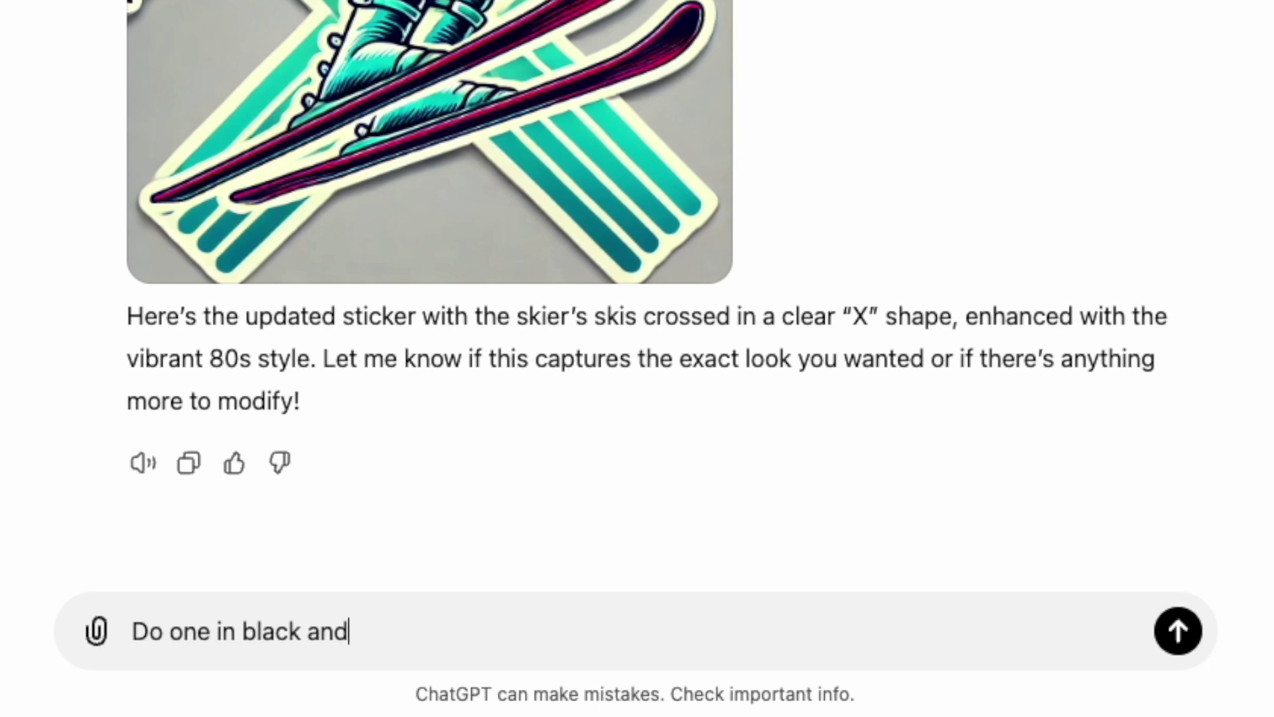
{"action": "type", "text": " white "}
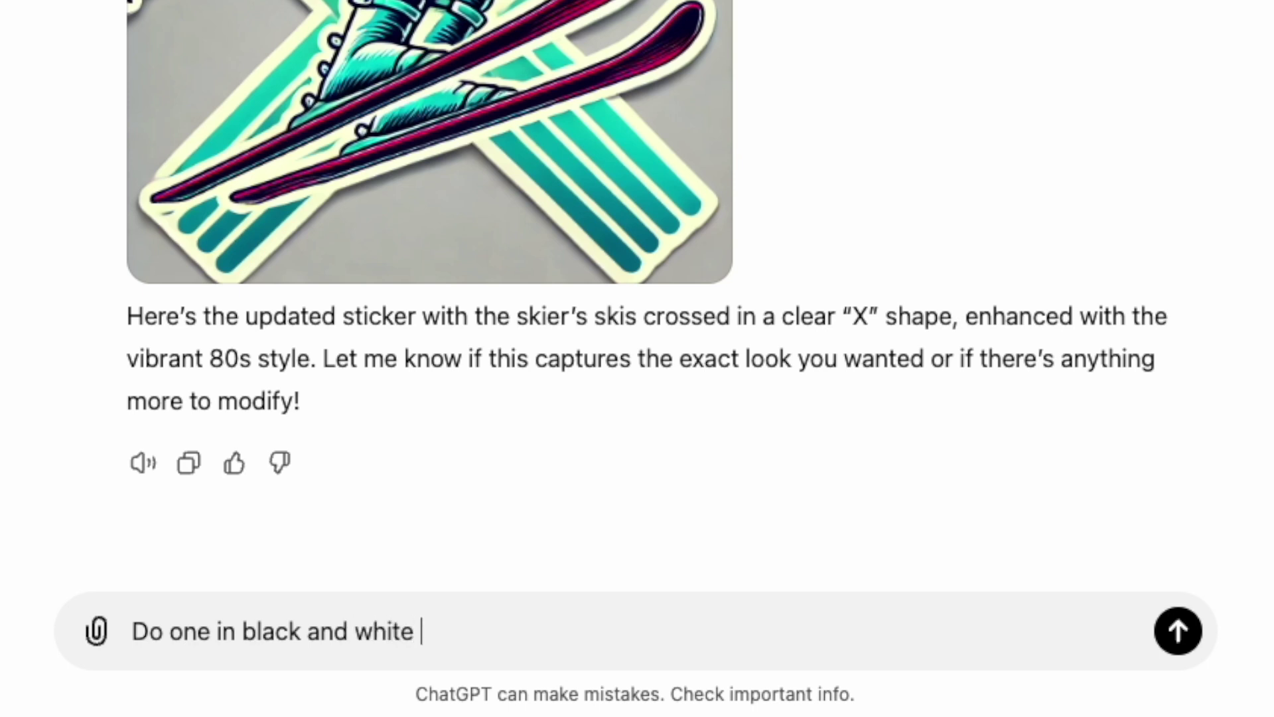
{"action": "type", "text": "in a vintage "}
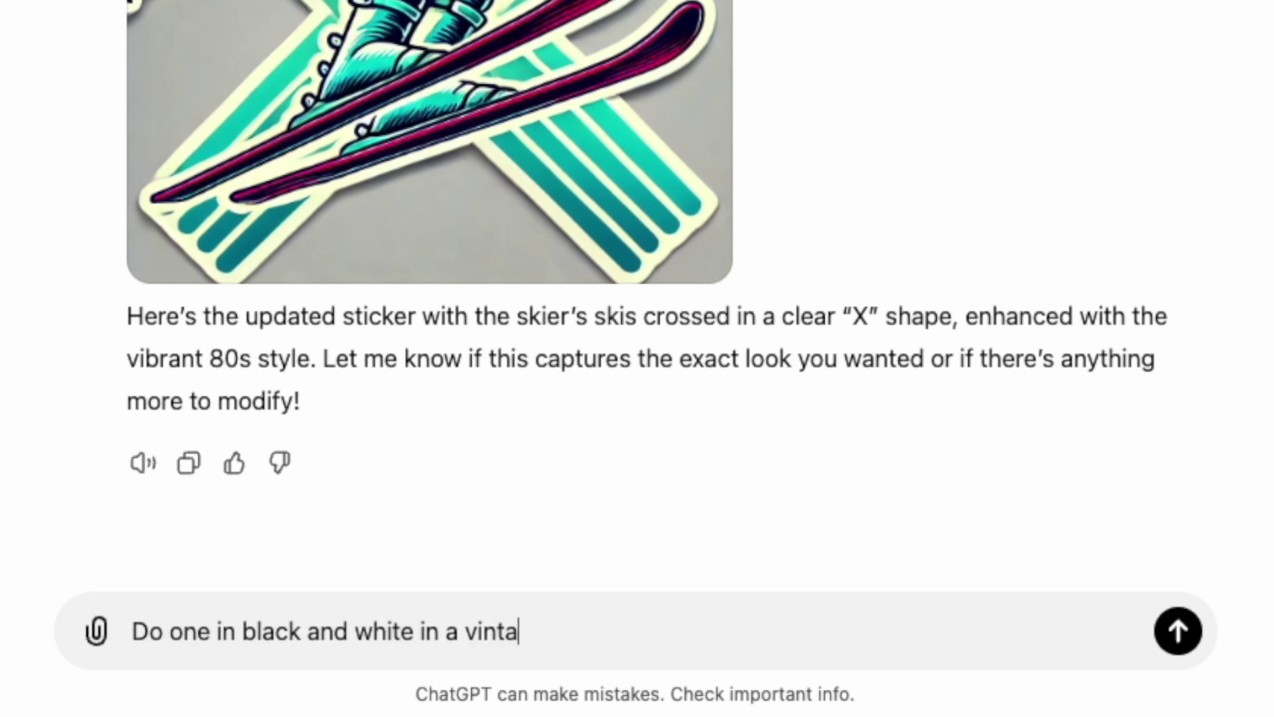
{"action": "type", "text": "style"}
{"action": "key", "text": "Return"}
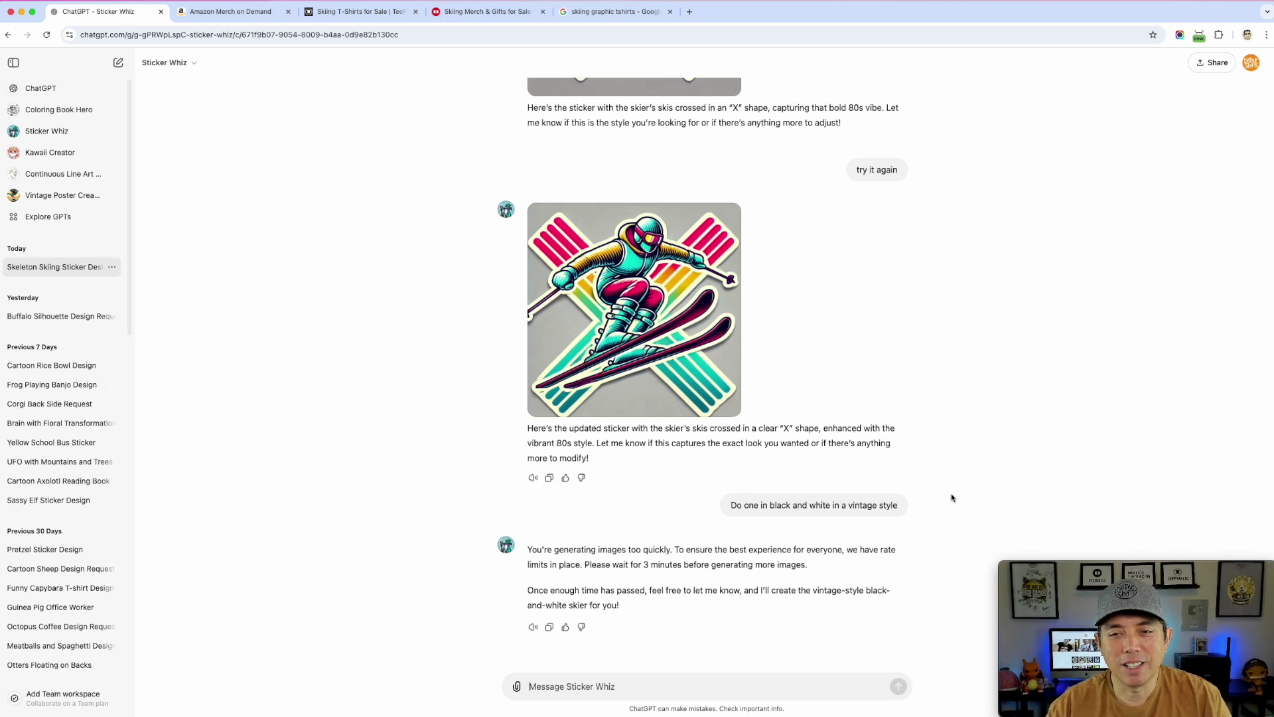
- Look back over the generated stickers and download the skier made for the "skis cross making an X" request
{"action": "scroll", "coordinate": [874, 590], "scroll_direction": "up", "scroll_amount": 7}
{"action": "scroll", "coordinate": [874, 590], "scroll_direction": "down", "scroll_amount": 10}
{"action": "scroll", "coordinate": [858, 597], "scroll_direction": "up", "scroll_amount": 8}
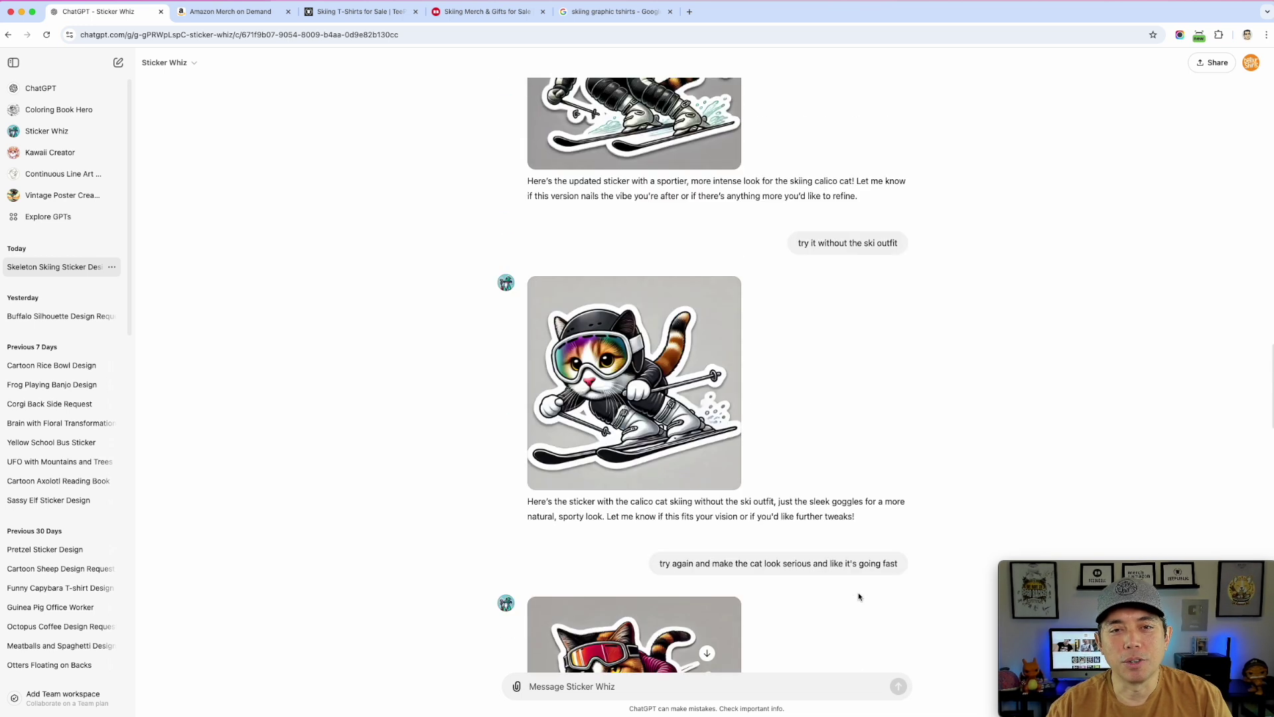
{"action": "scroll", "coordinate": [858, 597], "scroll_direction": "down", "scroll_amount": 15}
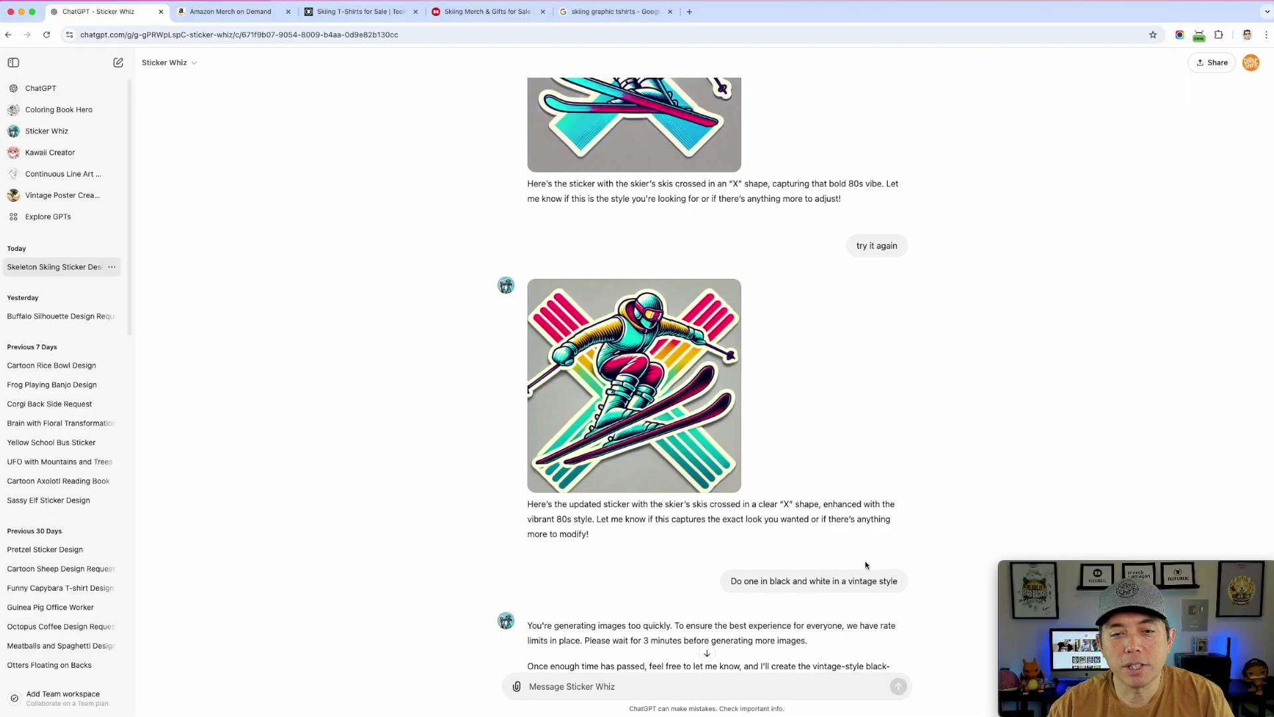
{"action": "scroll", "coordinate": [844, 584], "scroll_direction": "up", "scroll_amount": 5}
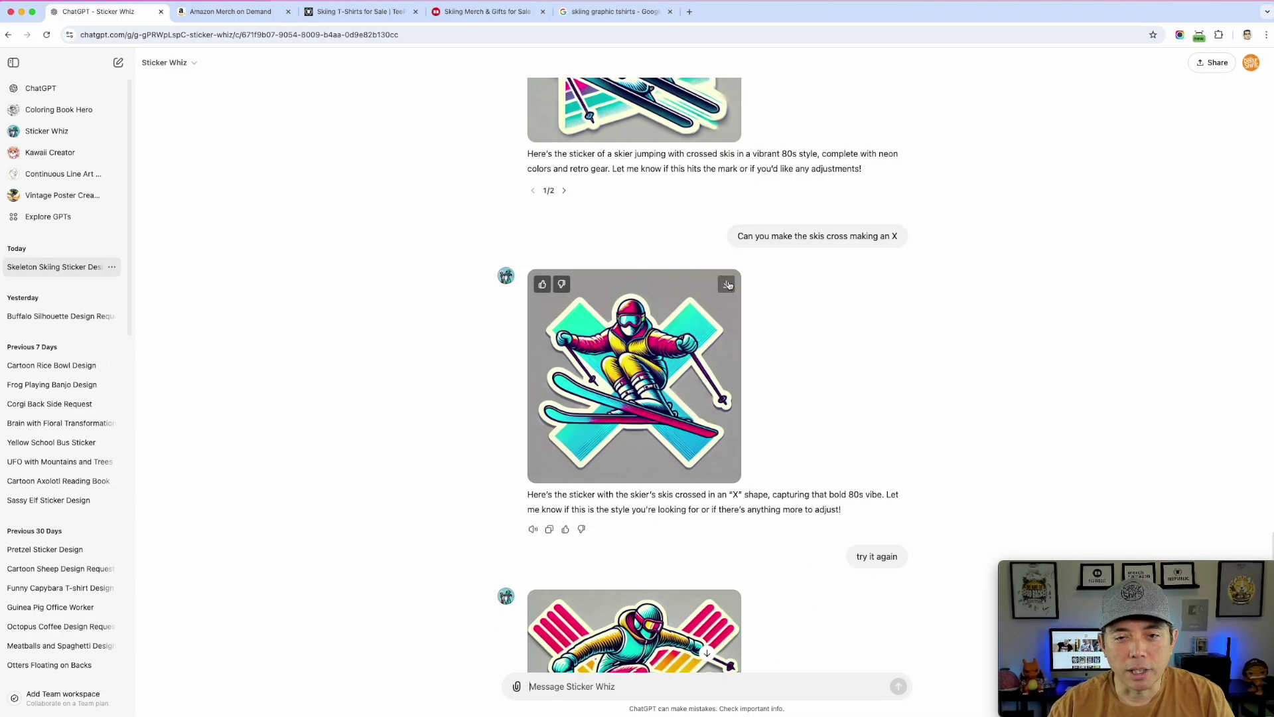
{"action": "left_click", "coordinate": [726, 283]}
- Look back through the cat, goggles and skeleton stickers in the chat, up to the skeleton versions with red scarf and boots
{"action": "scroll", "coordinate": [861, 492], "scroll_direction": "up", "scroll_amount": 5}
{"action": "scroll", "coordinate": [861, 492], "scroll_direction": "up", "scroll_amount": 7}
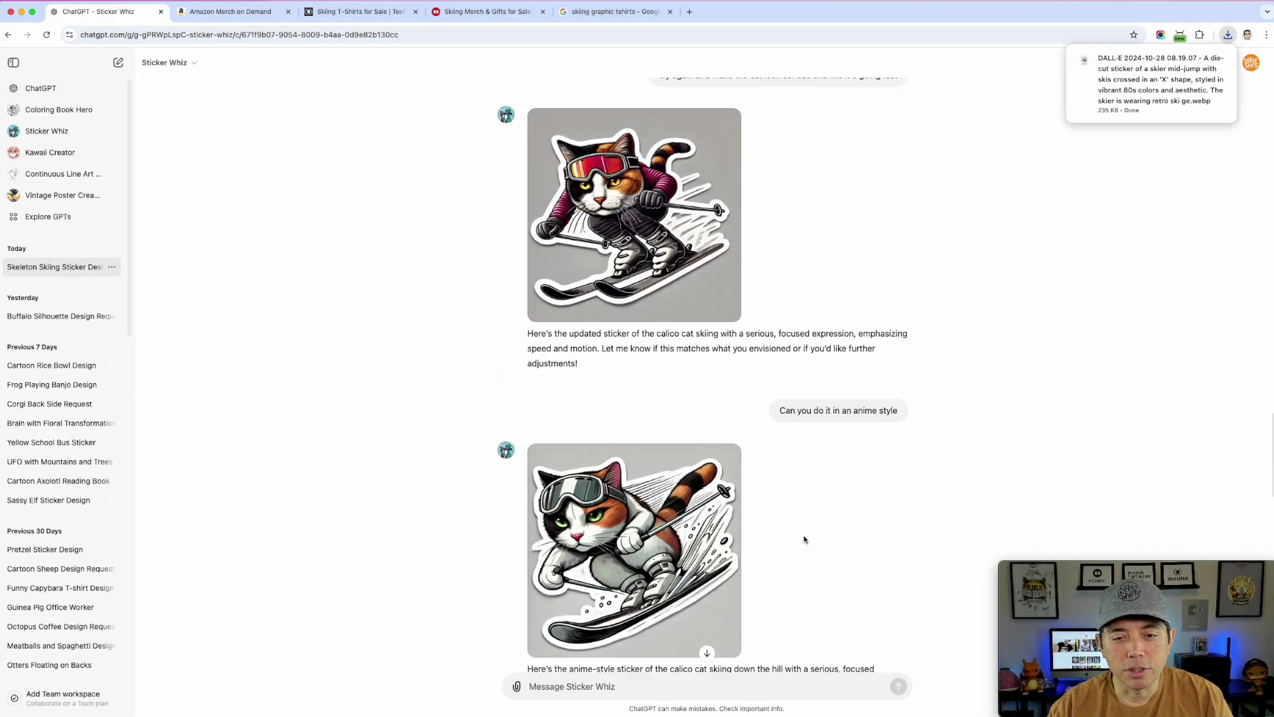
{"action": "scroll", "coordinate": [832, 465], "scroll_direction": "up", "scroll_amount": 15}
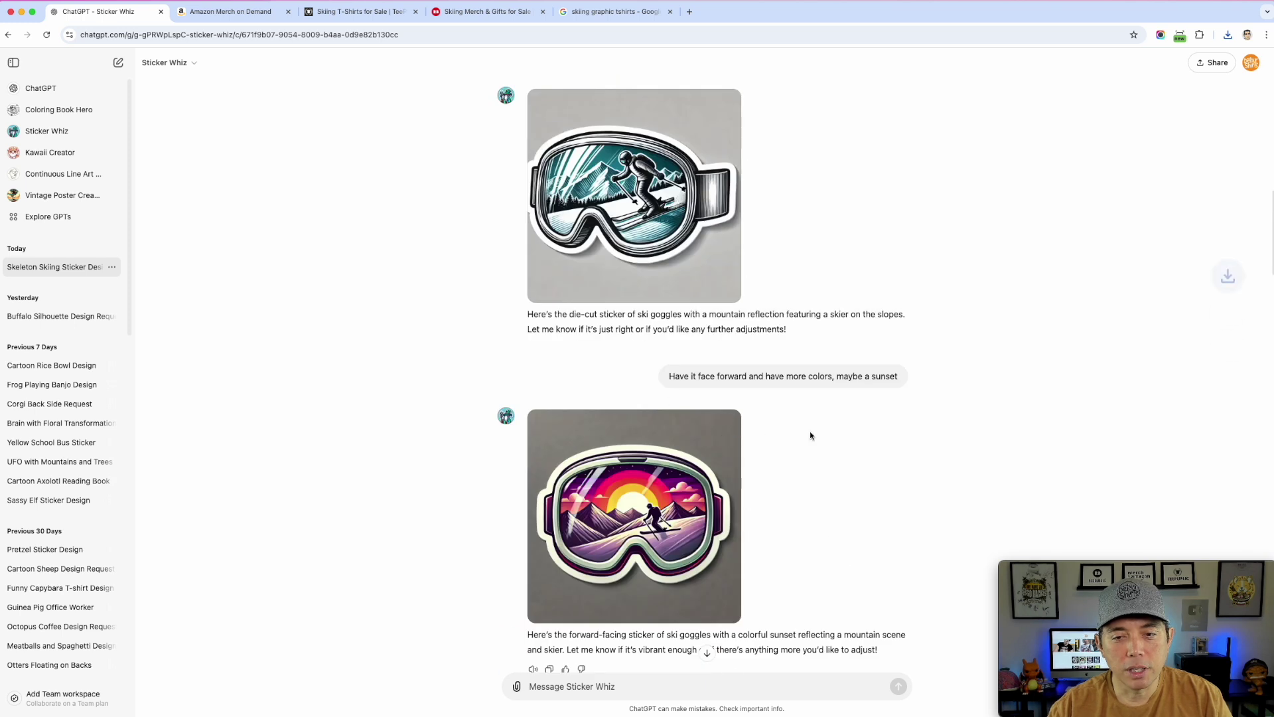
{"action": "scroll", "coordinate": [841, 499], "scroll_direction": "up", "scroll_amount": 7}
{"action": "scroll", "coordinate": [840, 499], "scroll_direction": "up", "scroll_amount": 1}
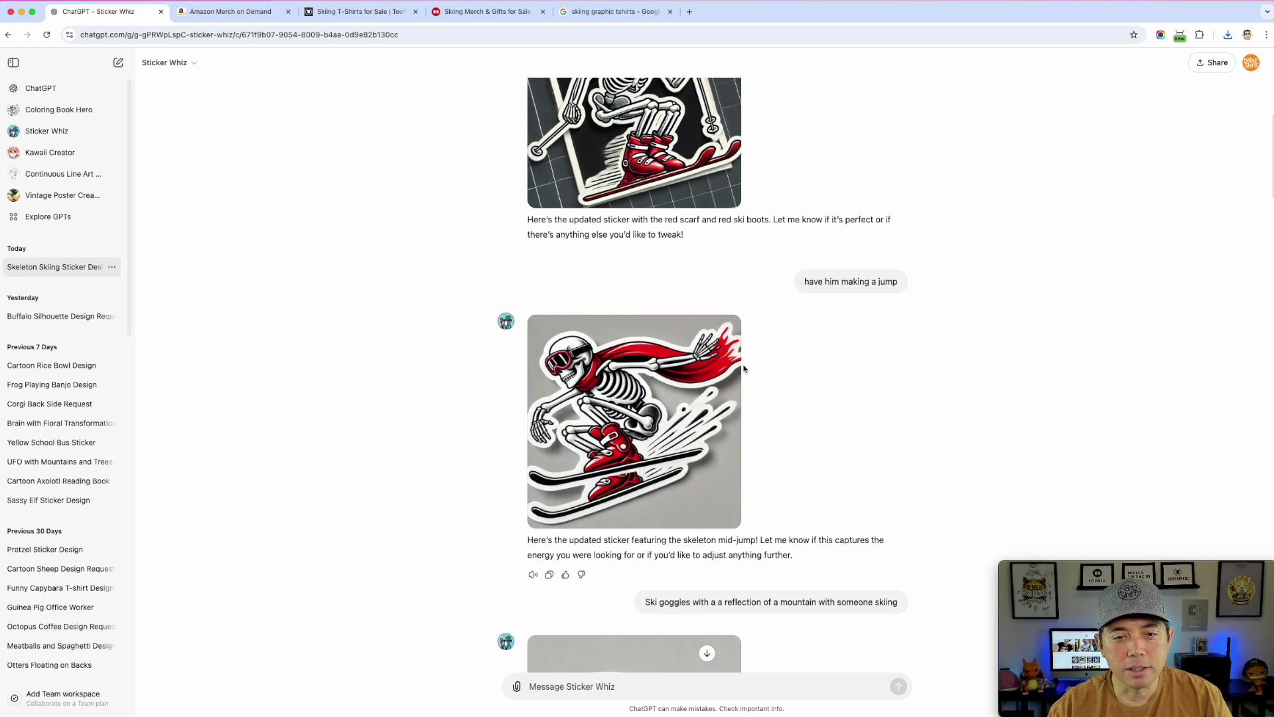
{"action": "mouse_move", "coordinate": [734, 349]}
{"action": "scroll", "coordinate": [730, 346], "scroll_direction": "up", "scroll_amount": 3}
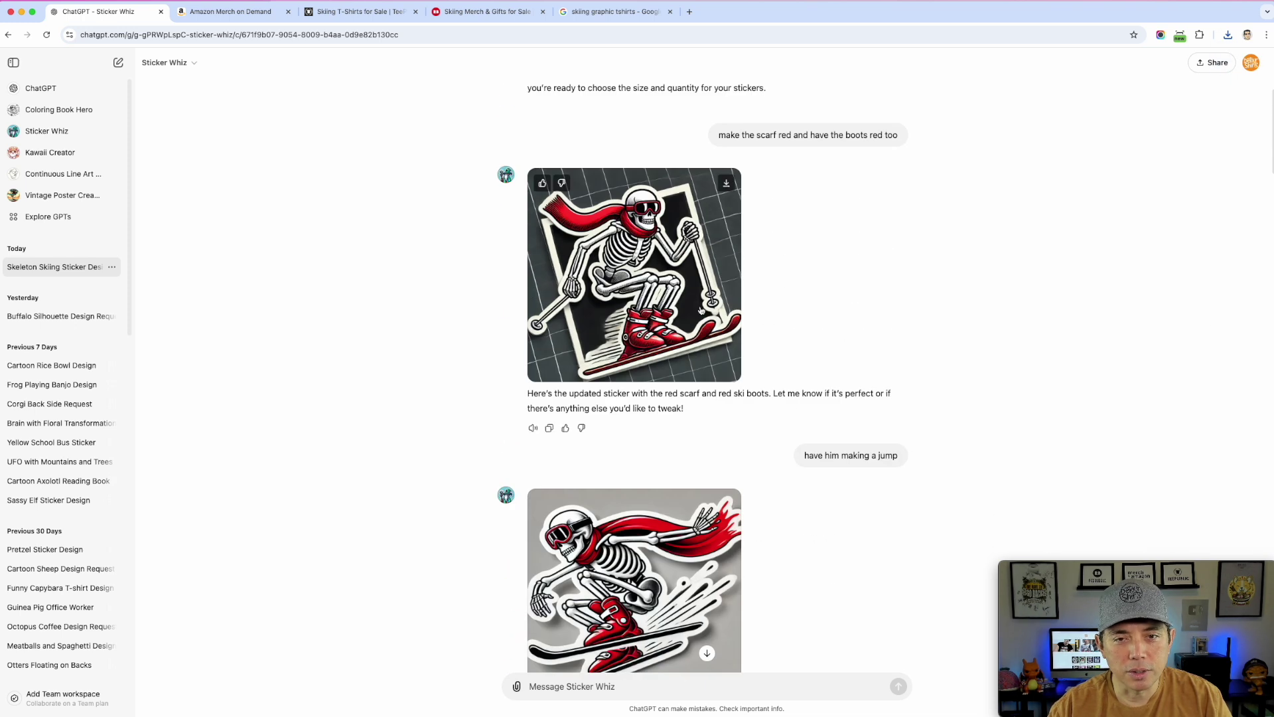
{"action": "scroll", "coordinate": [714, 478], "scroll_direction": "down", "scroll_amount": 2}
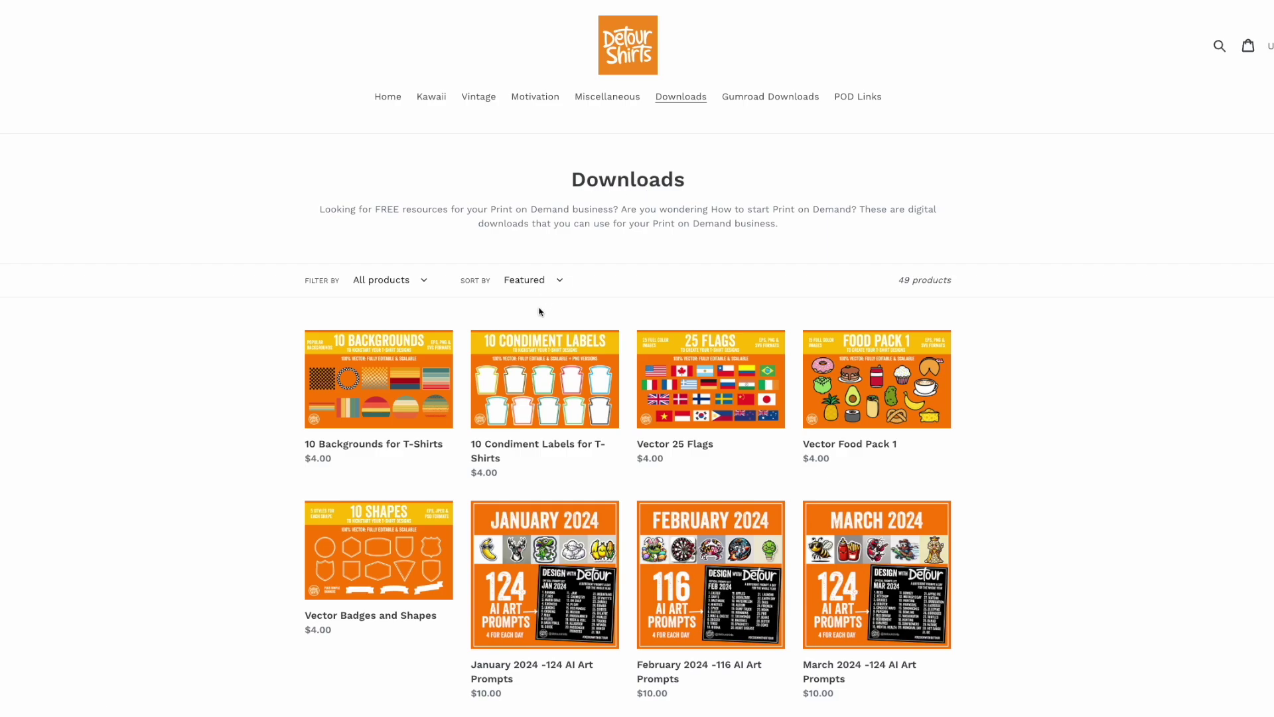
- Browse the Downloads collection of the Detour Shirts shop and open the product "January 2024 -124 AI Art Prompts"
{"action": "scroll", "coordinate": [771, 287], "scroll_direction": "down", "scroll_amount": 2}
{"action": "scroll", "coordinate": [770, 288], "scroll_direction": "down", "scroll_amount": 5}
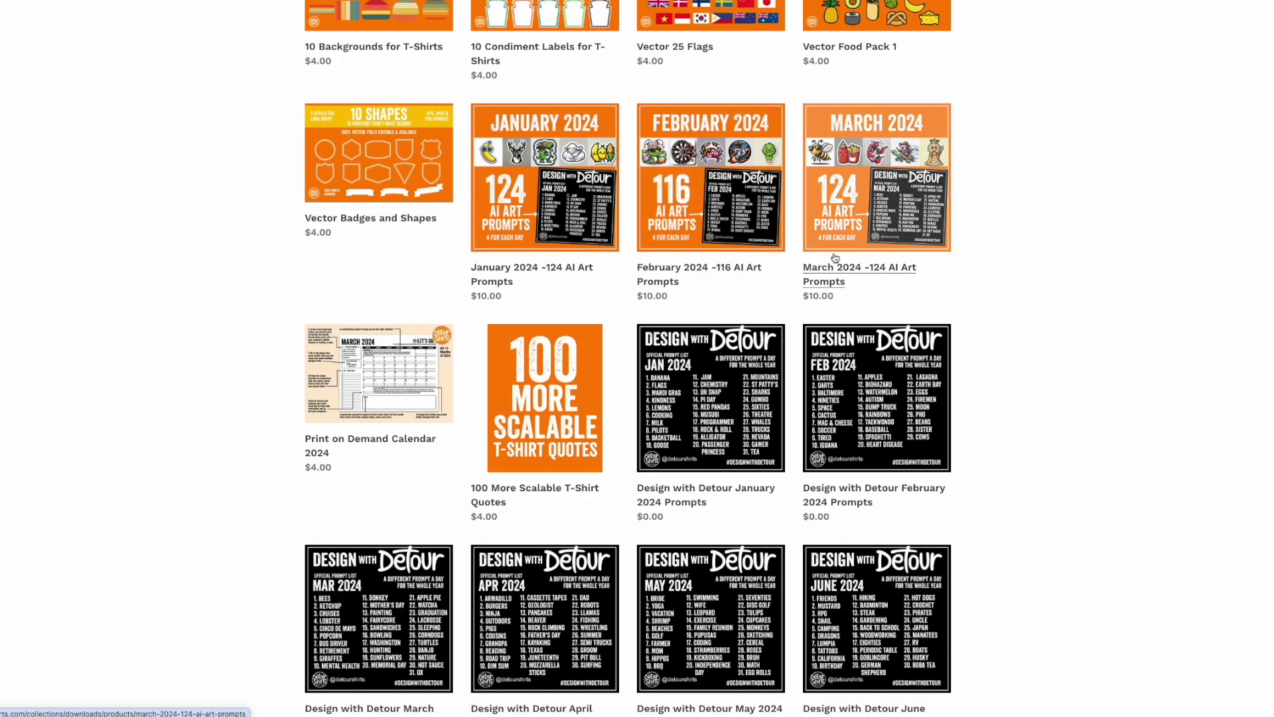
{"action": "left_click", "coordinate": [552, 273]}
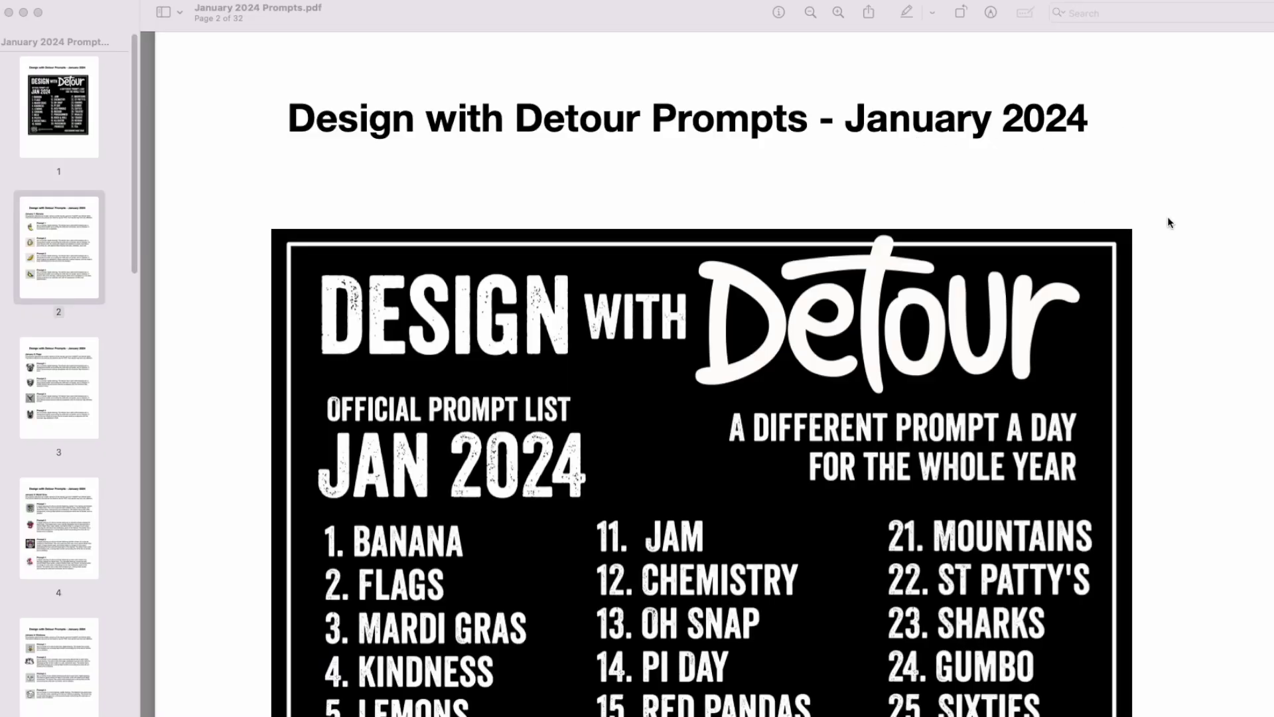
- Read through January 2024 Prompts.pdf, examining the sticker prompts for January 1: Banana and January 2: Flags
{"action": "scroll", "coordinate": [1216, 320], "scroll_direction": "down", "scroll_amount": 15}
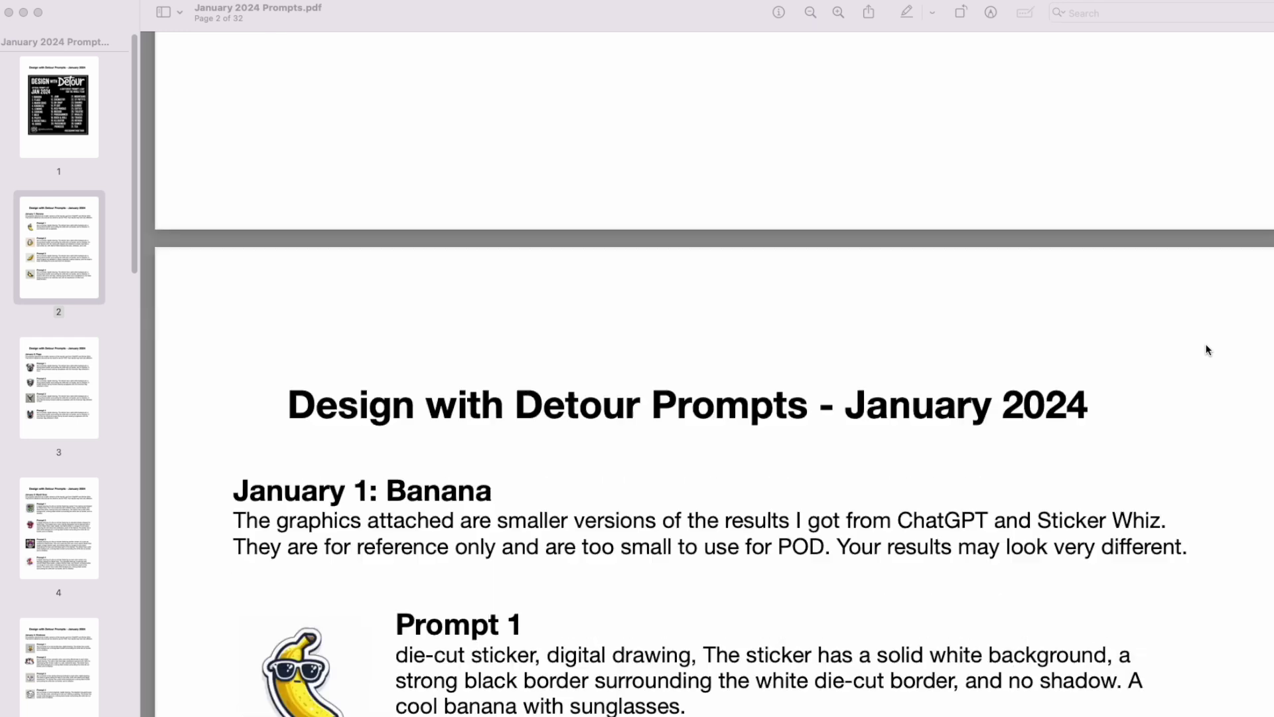
{"action": "scroll", "coordinate": [1208, 350], "scroll_direction": "down", "scroll_amount": 10}
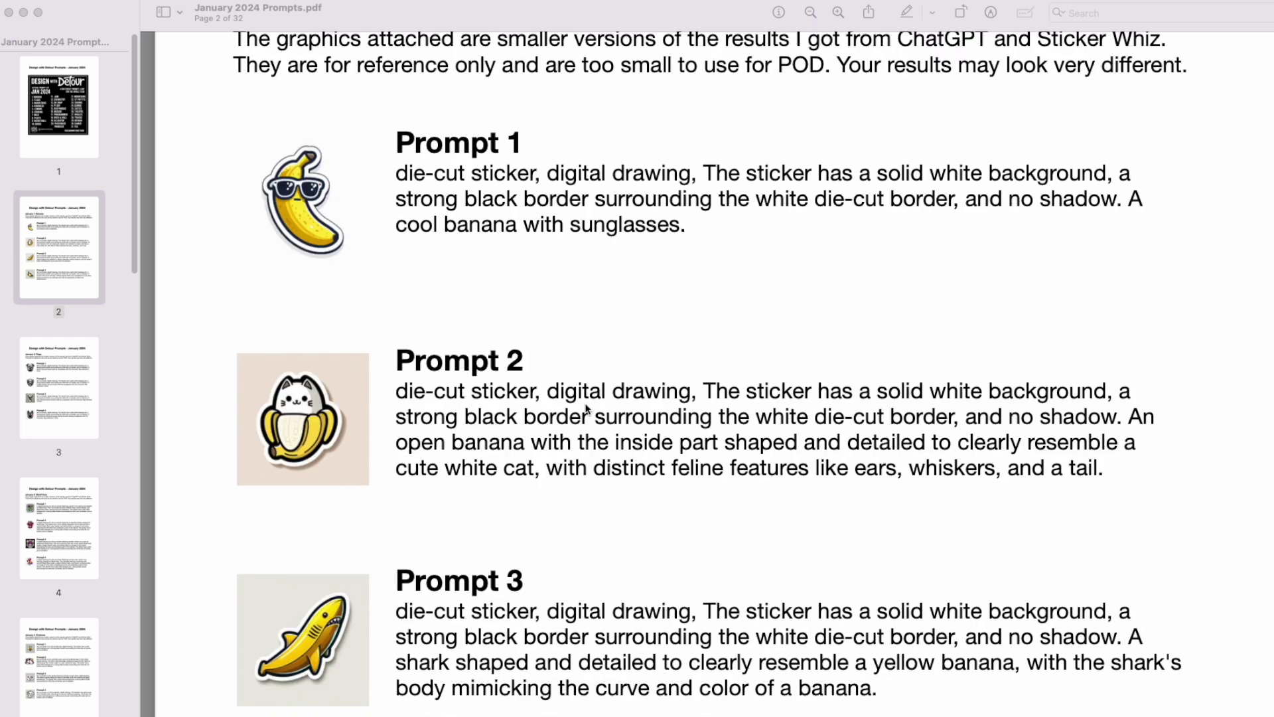
{"action": "scroll", "coordinate": [649, 457], "scroll_direction": "down", "scroll_amount": 20}
{"action": "scroll", "coordinate": [648, 458], "scroll_direction": "down", "scroll_amount": 12}
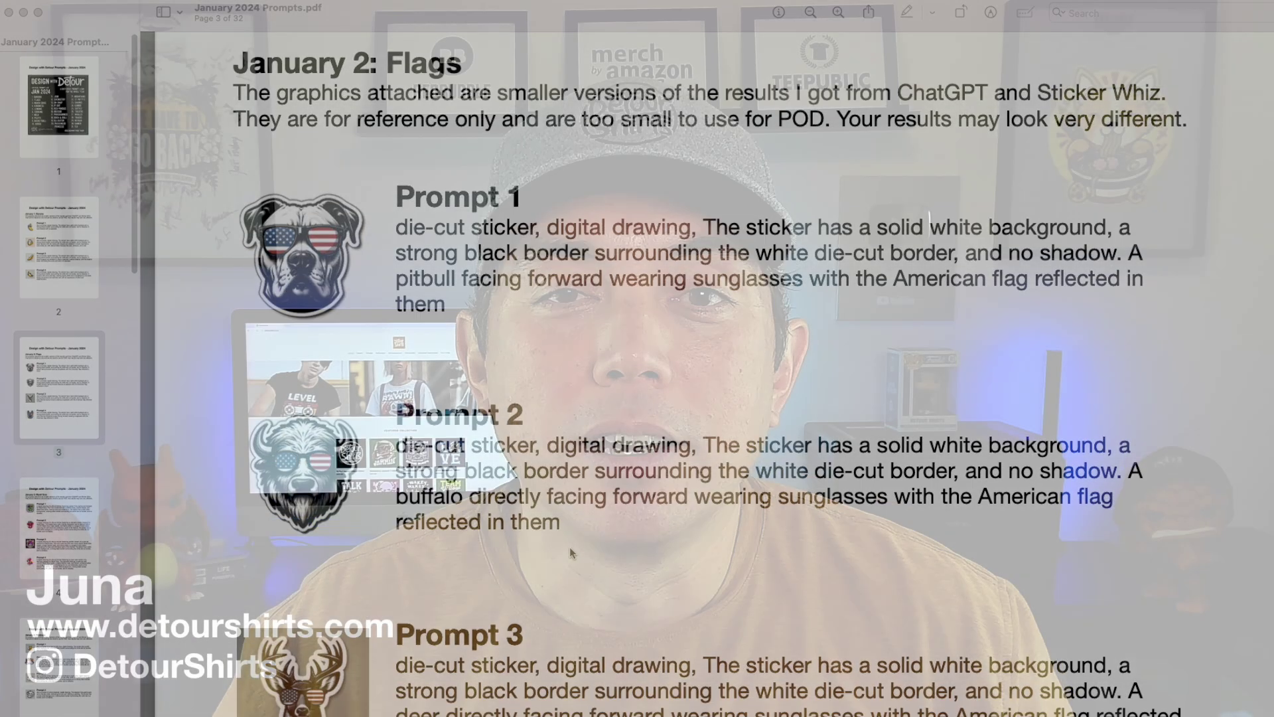